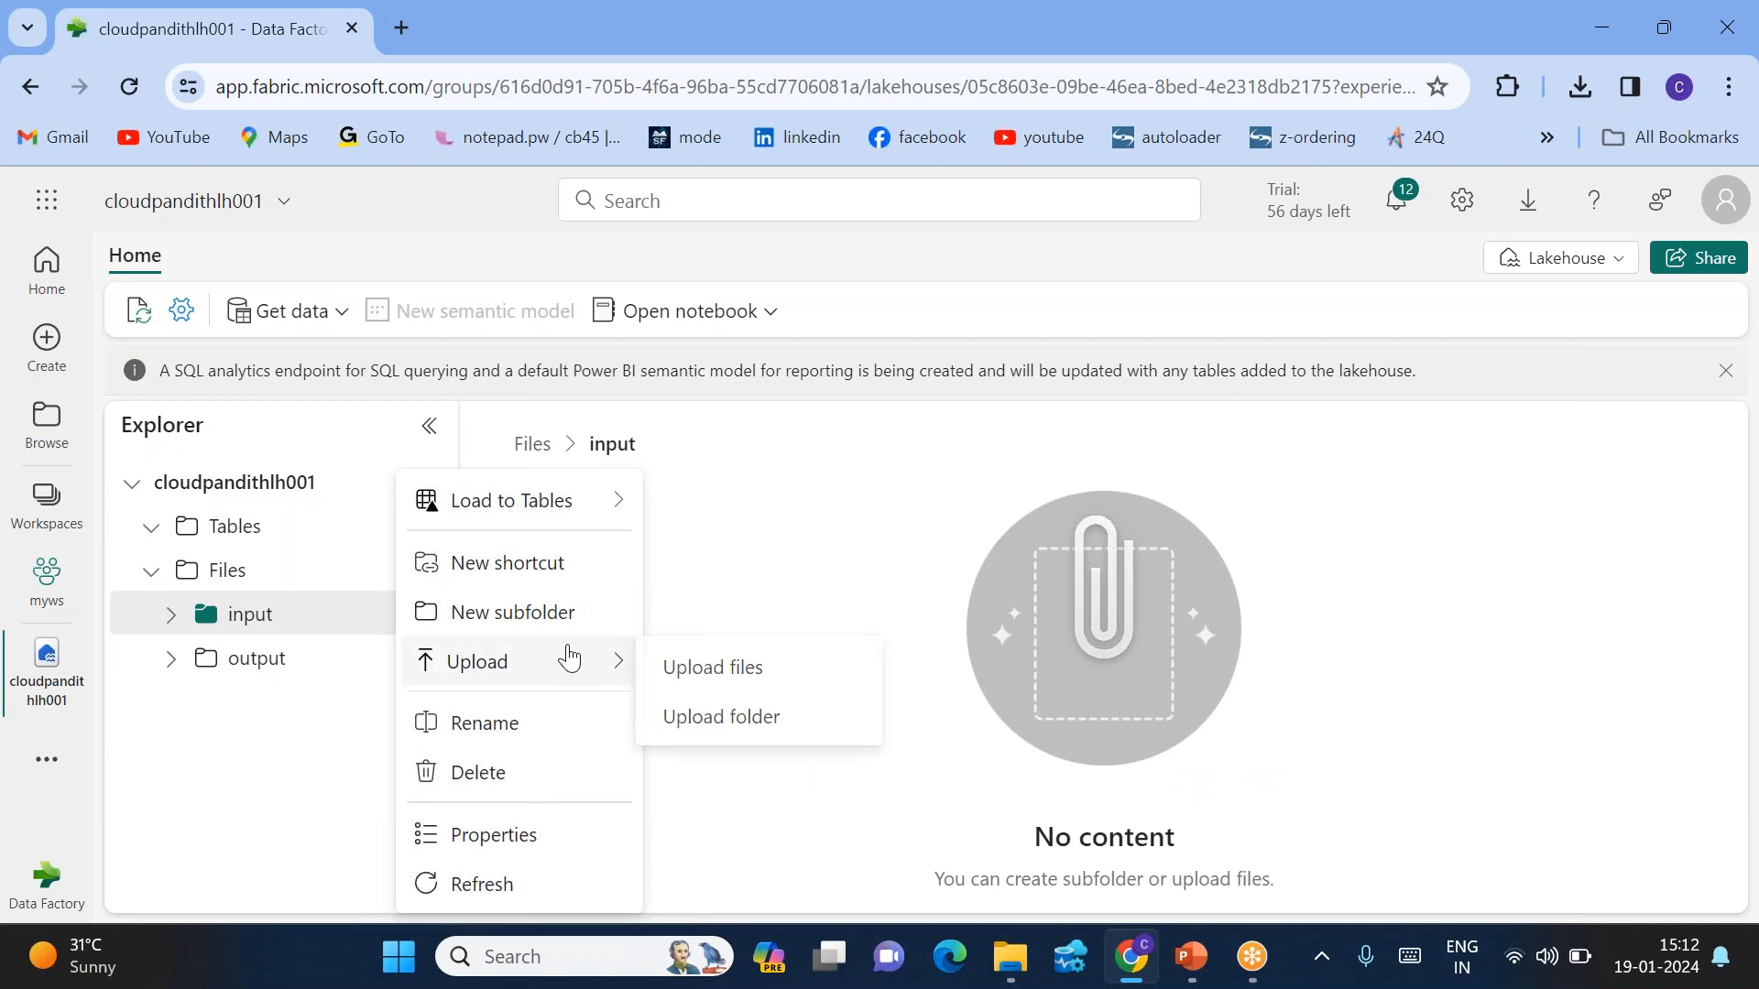
# Upload credit_daily.csv into the lakehouse's input folder, then open the output folder.
pyautogui.click(805, 667)
pyautogui.click(1702, 386)
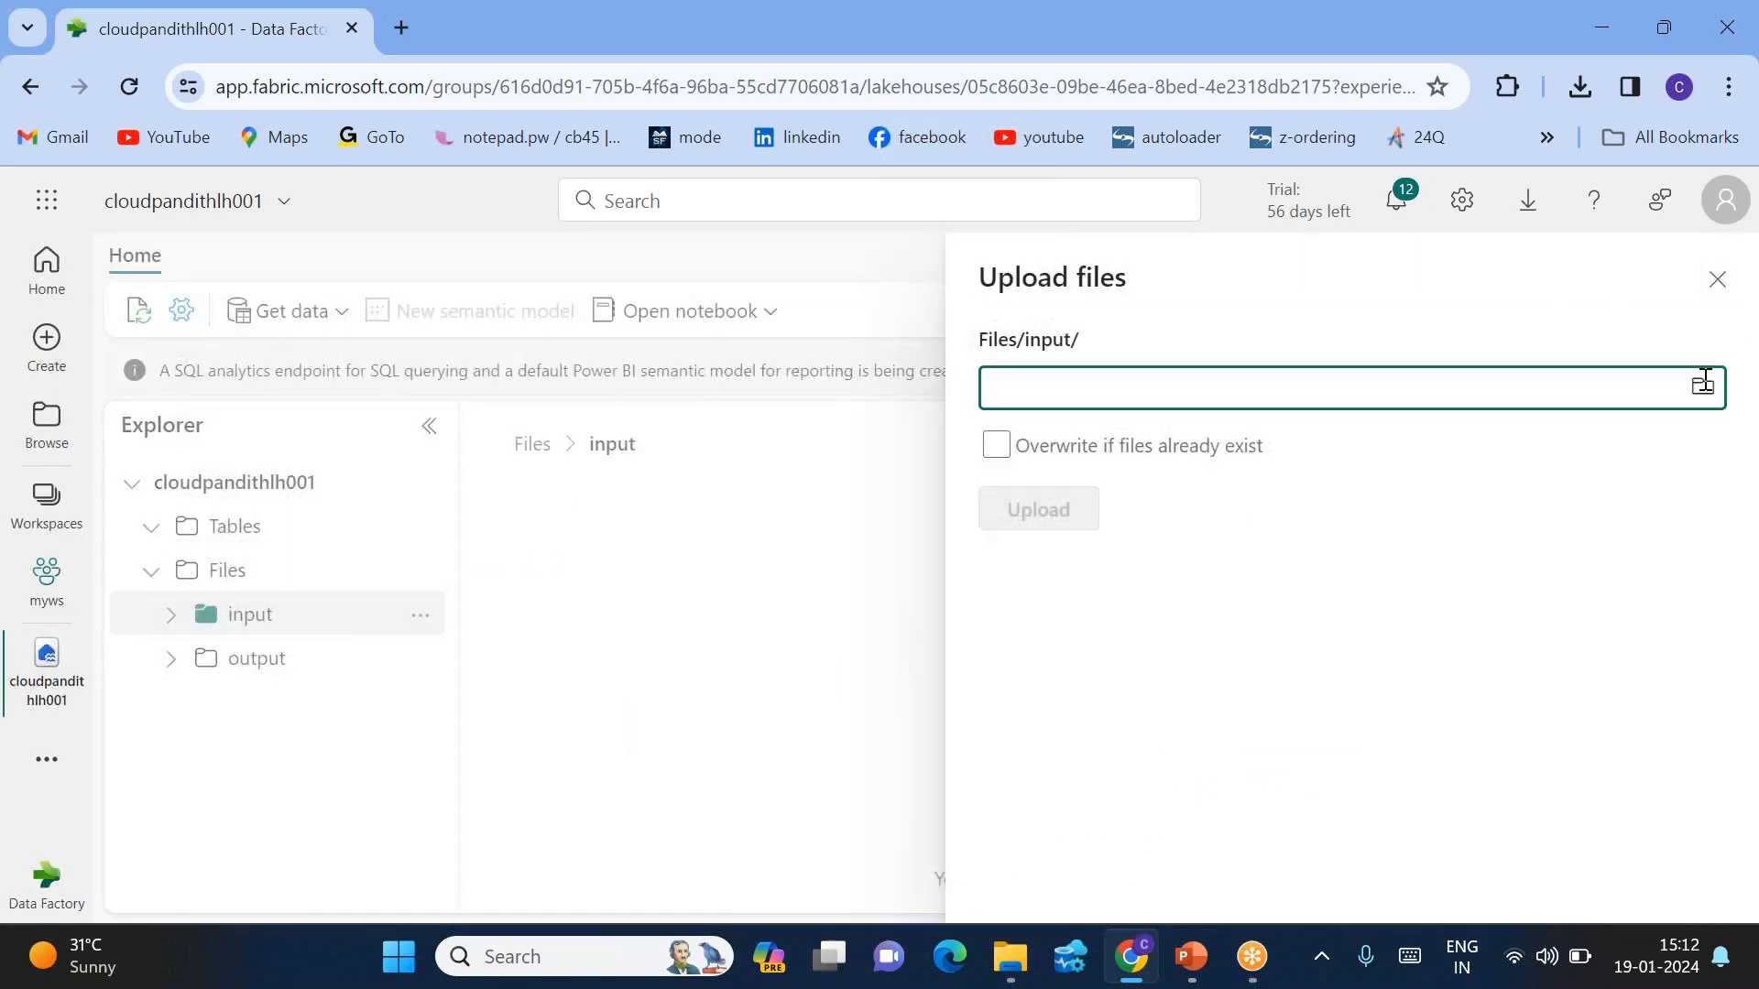
pyautogui.doubleClick(800, 312)
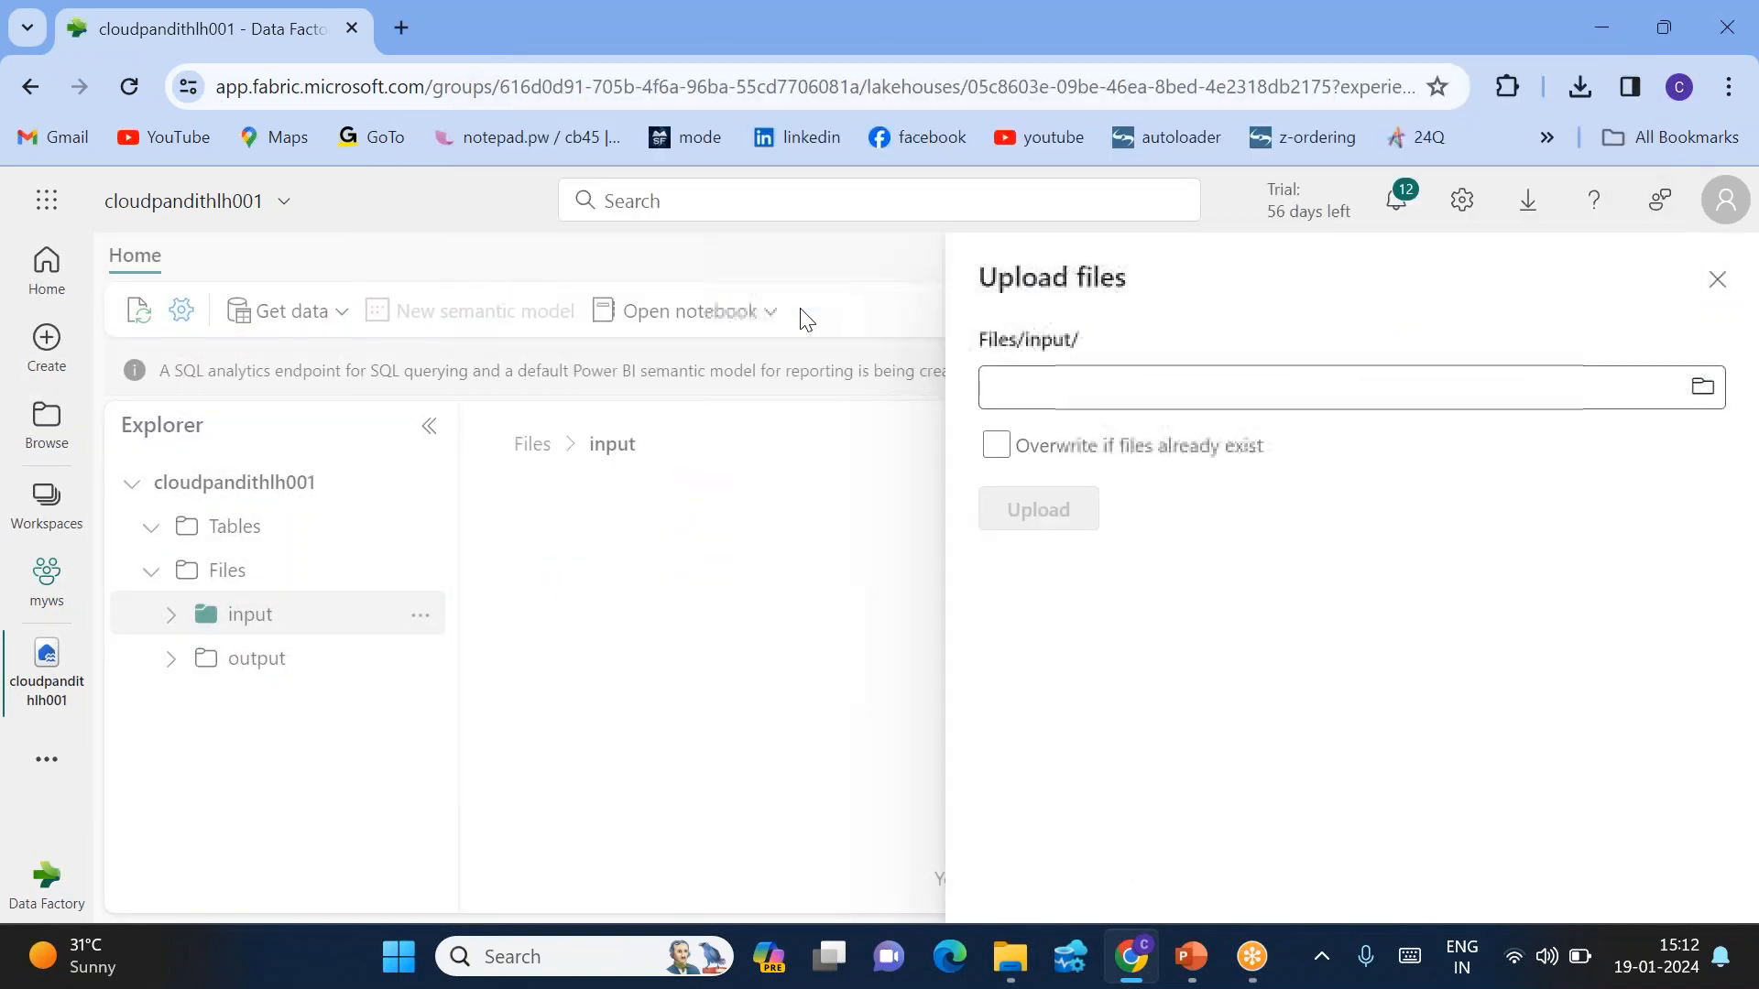
pyautogui.click(1039, 510)
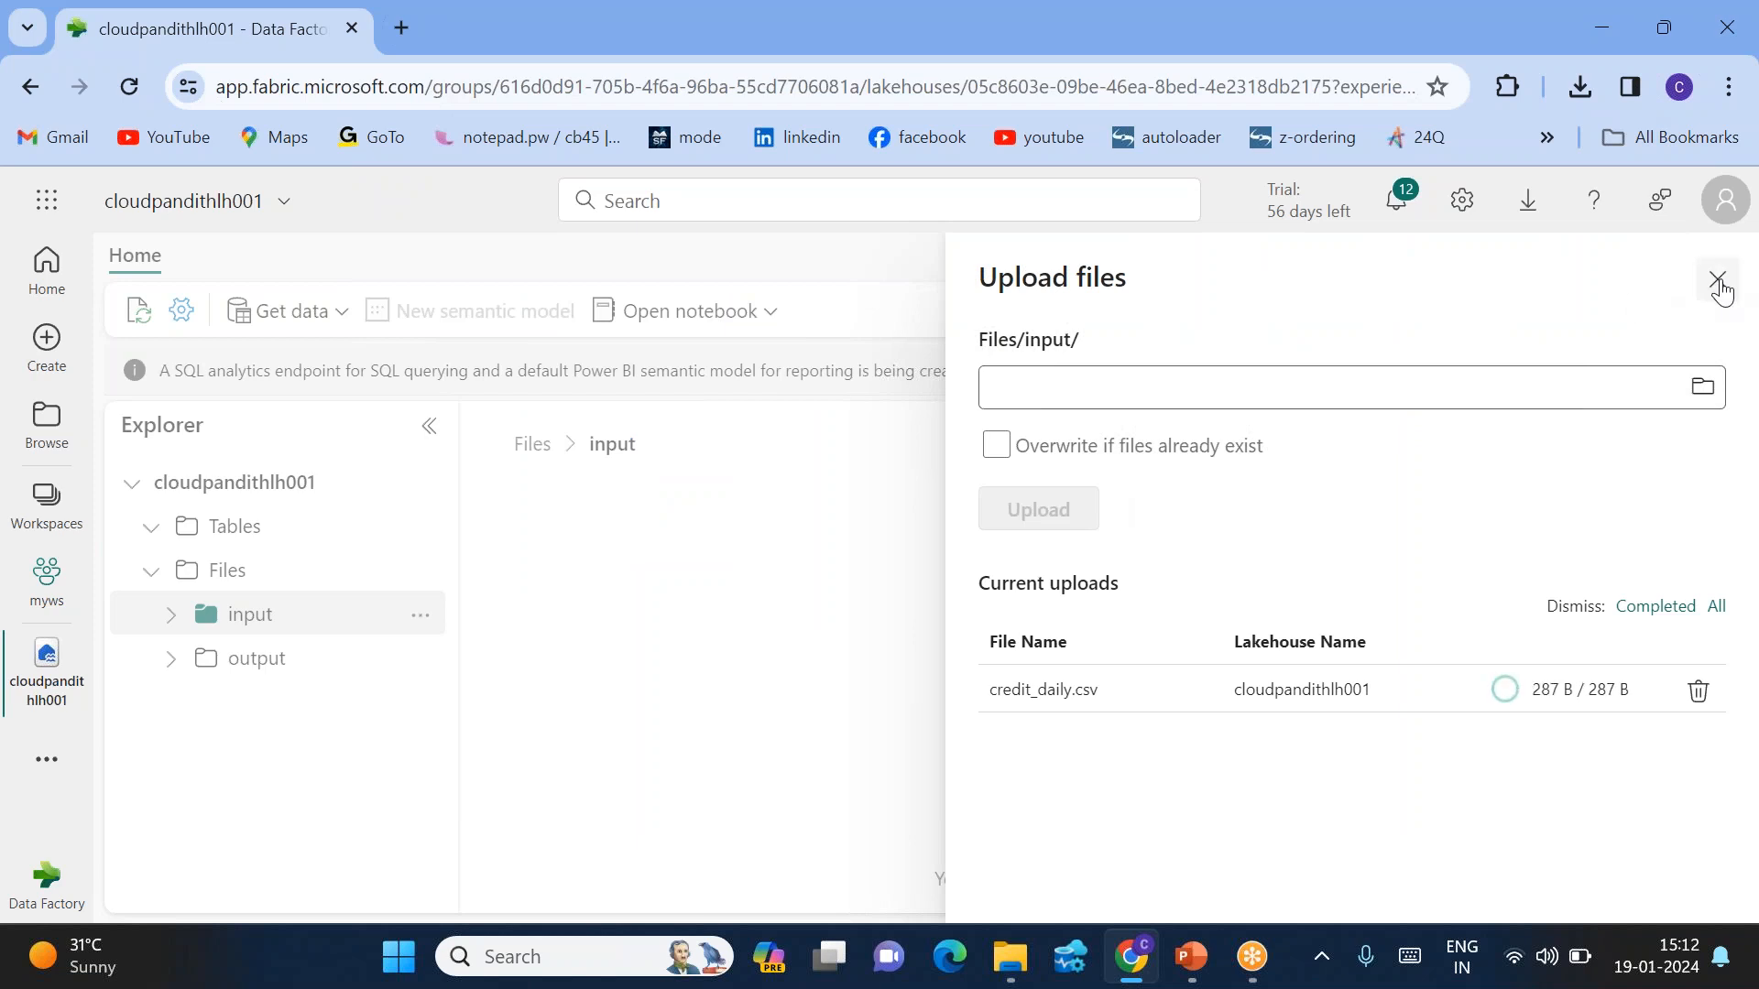
pyautogui.click(1718, 280)
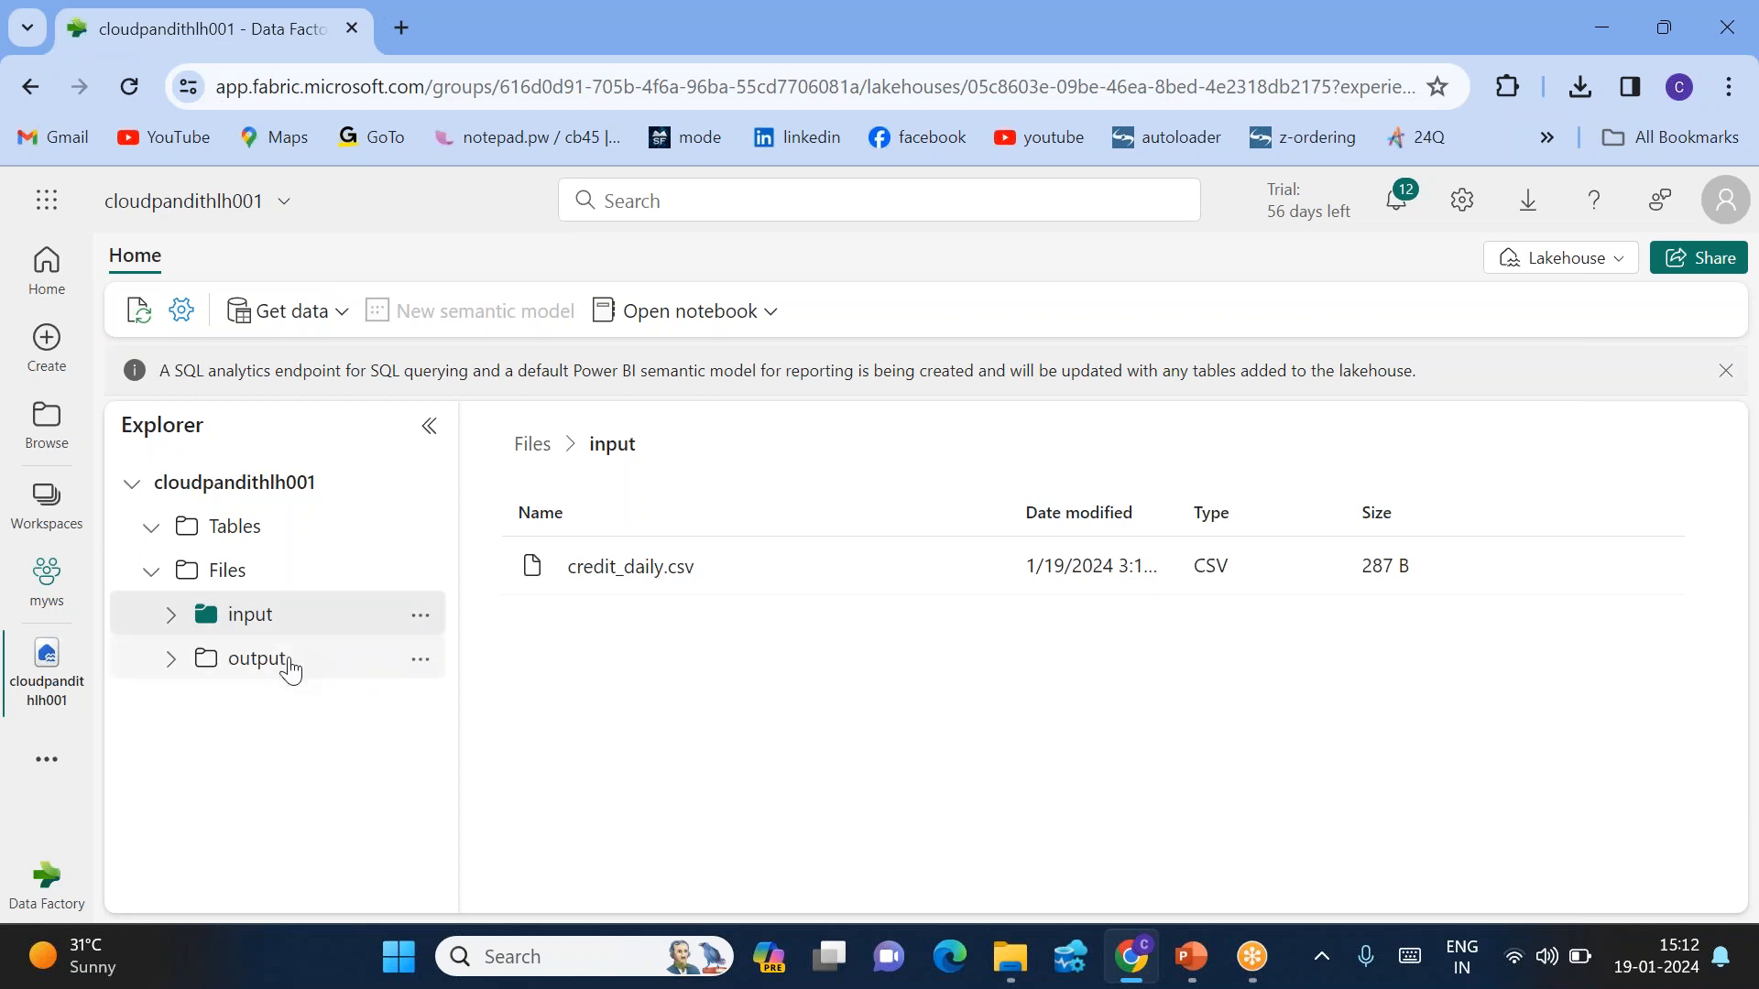
pyautogui.click(290, 669)
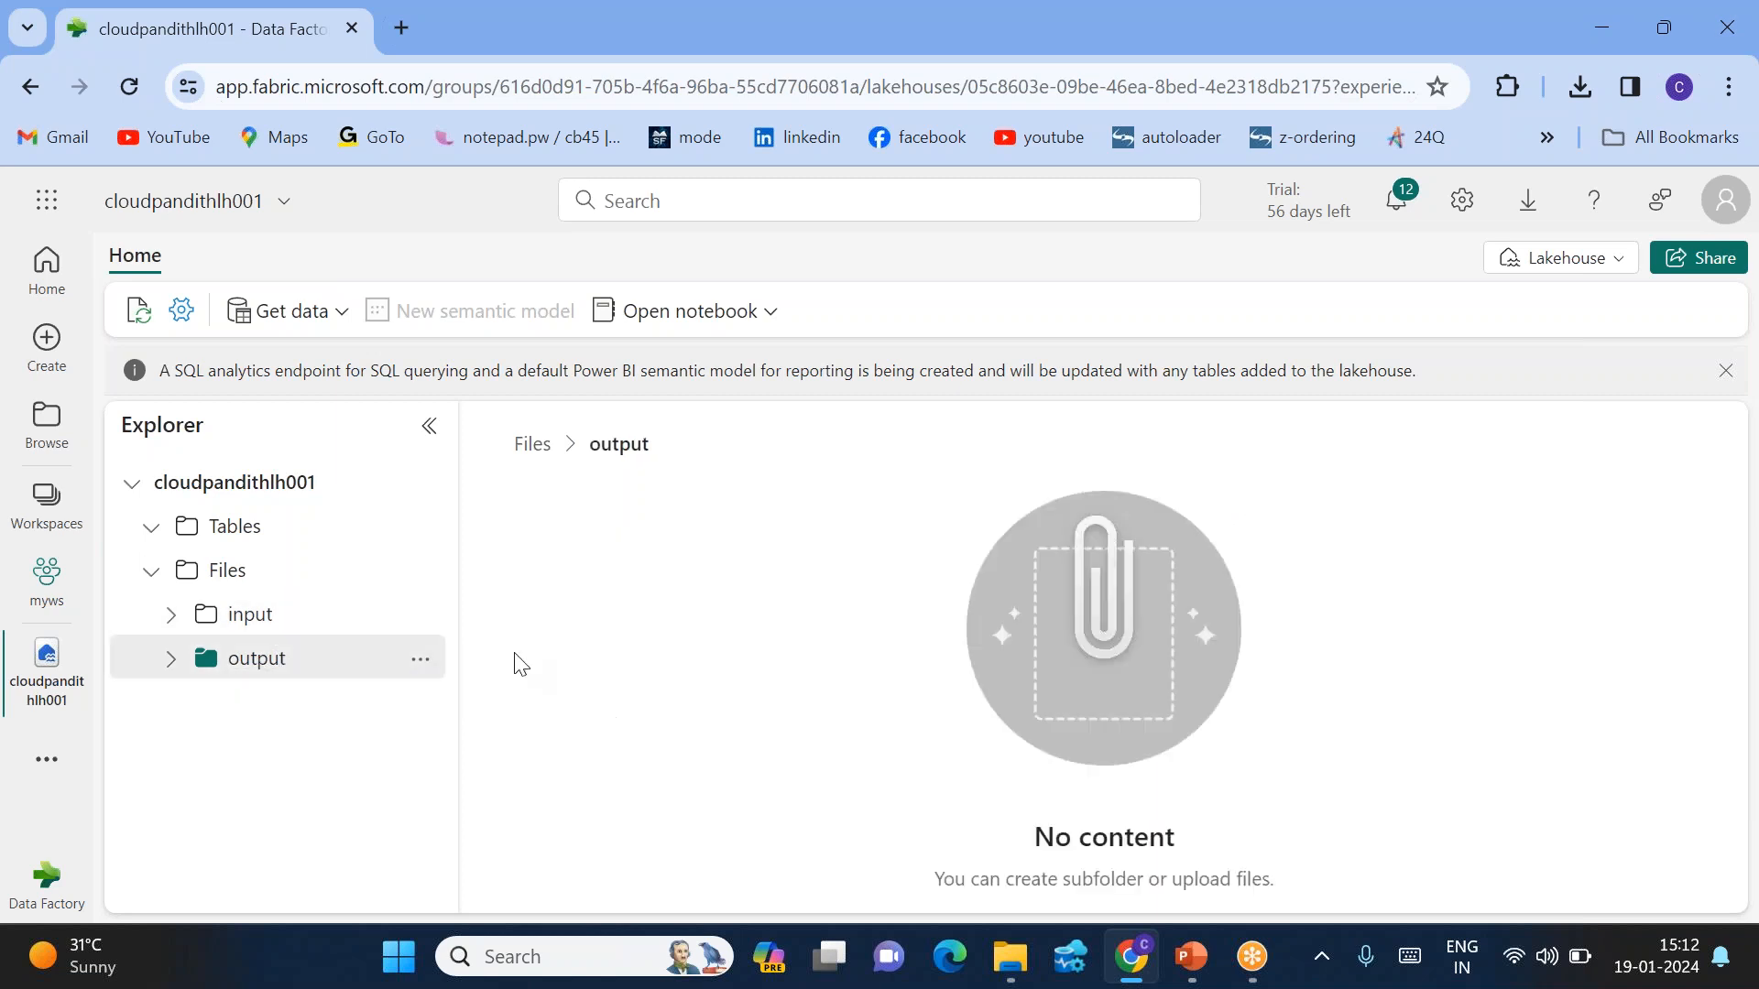
# Create a new data pipeline named pl_DataIngestion_Daily in the myws workspace.
pyautogui.click(48, 594)
pyautogui.click(203, 338)
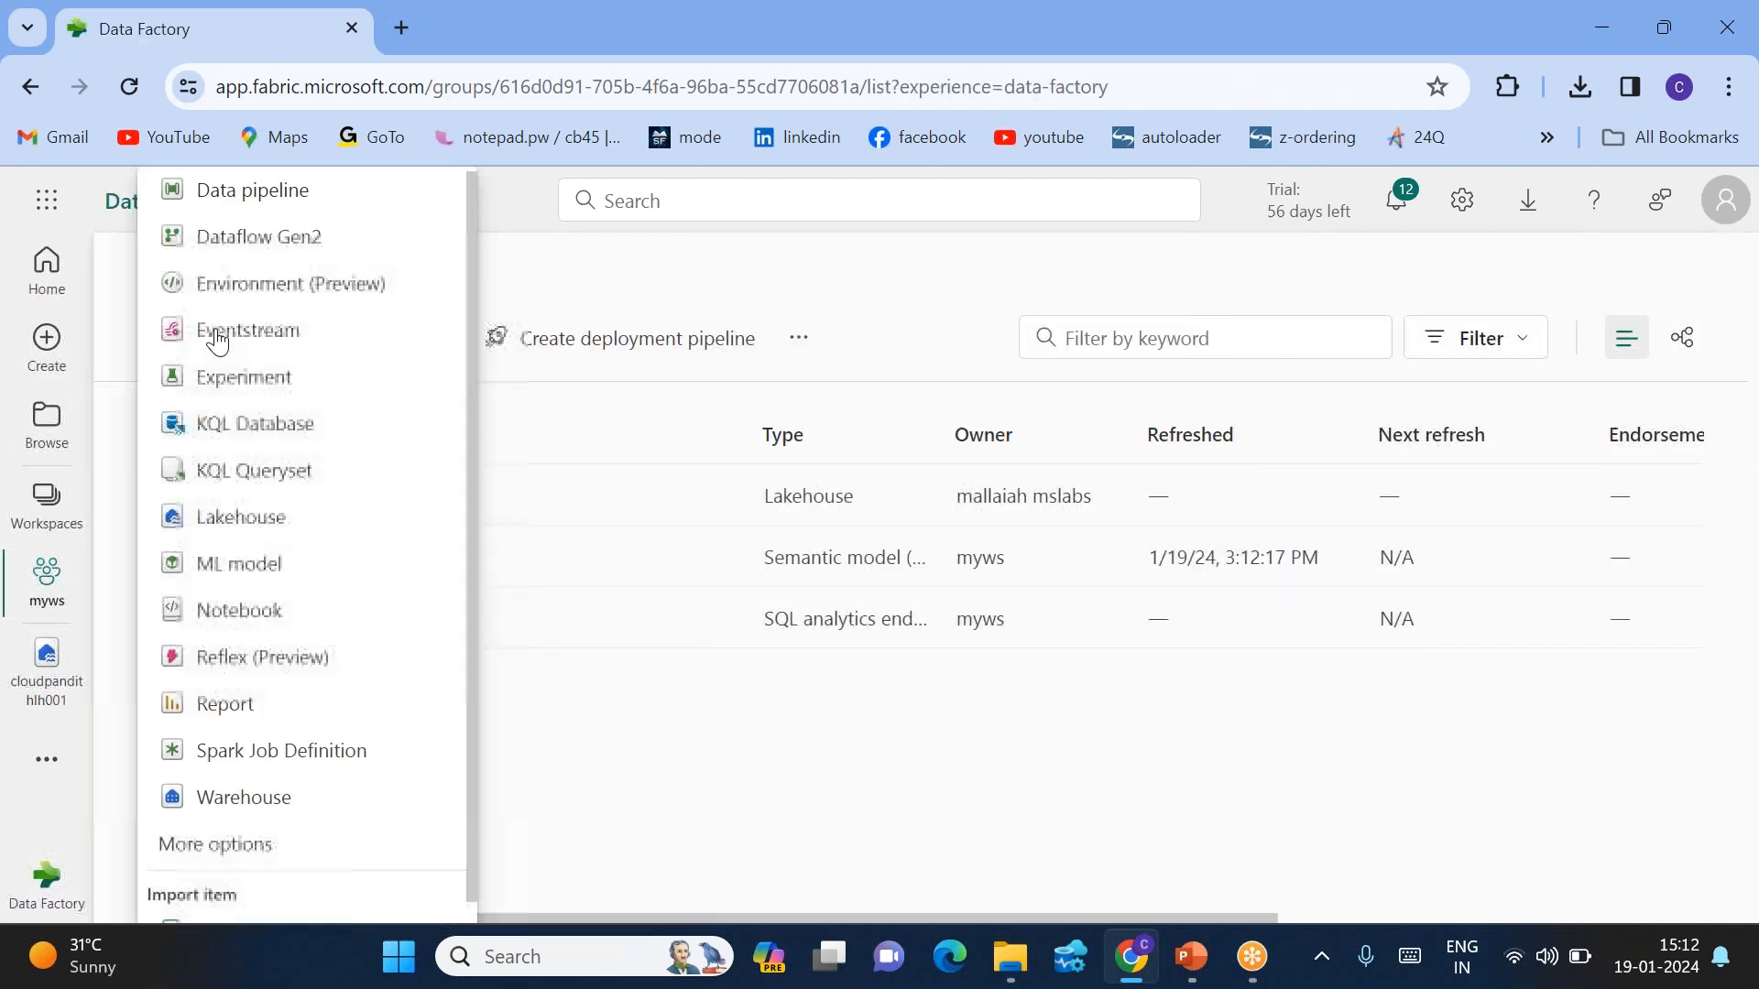
pyautogui.click(279, 194)
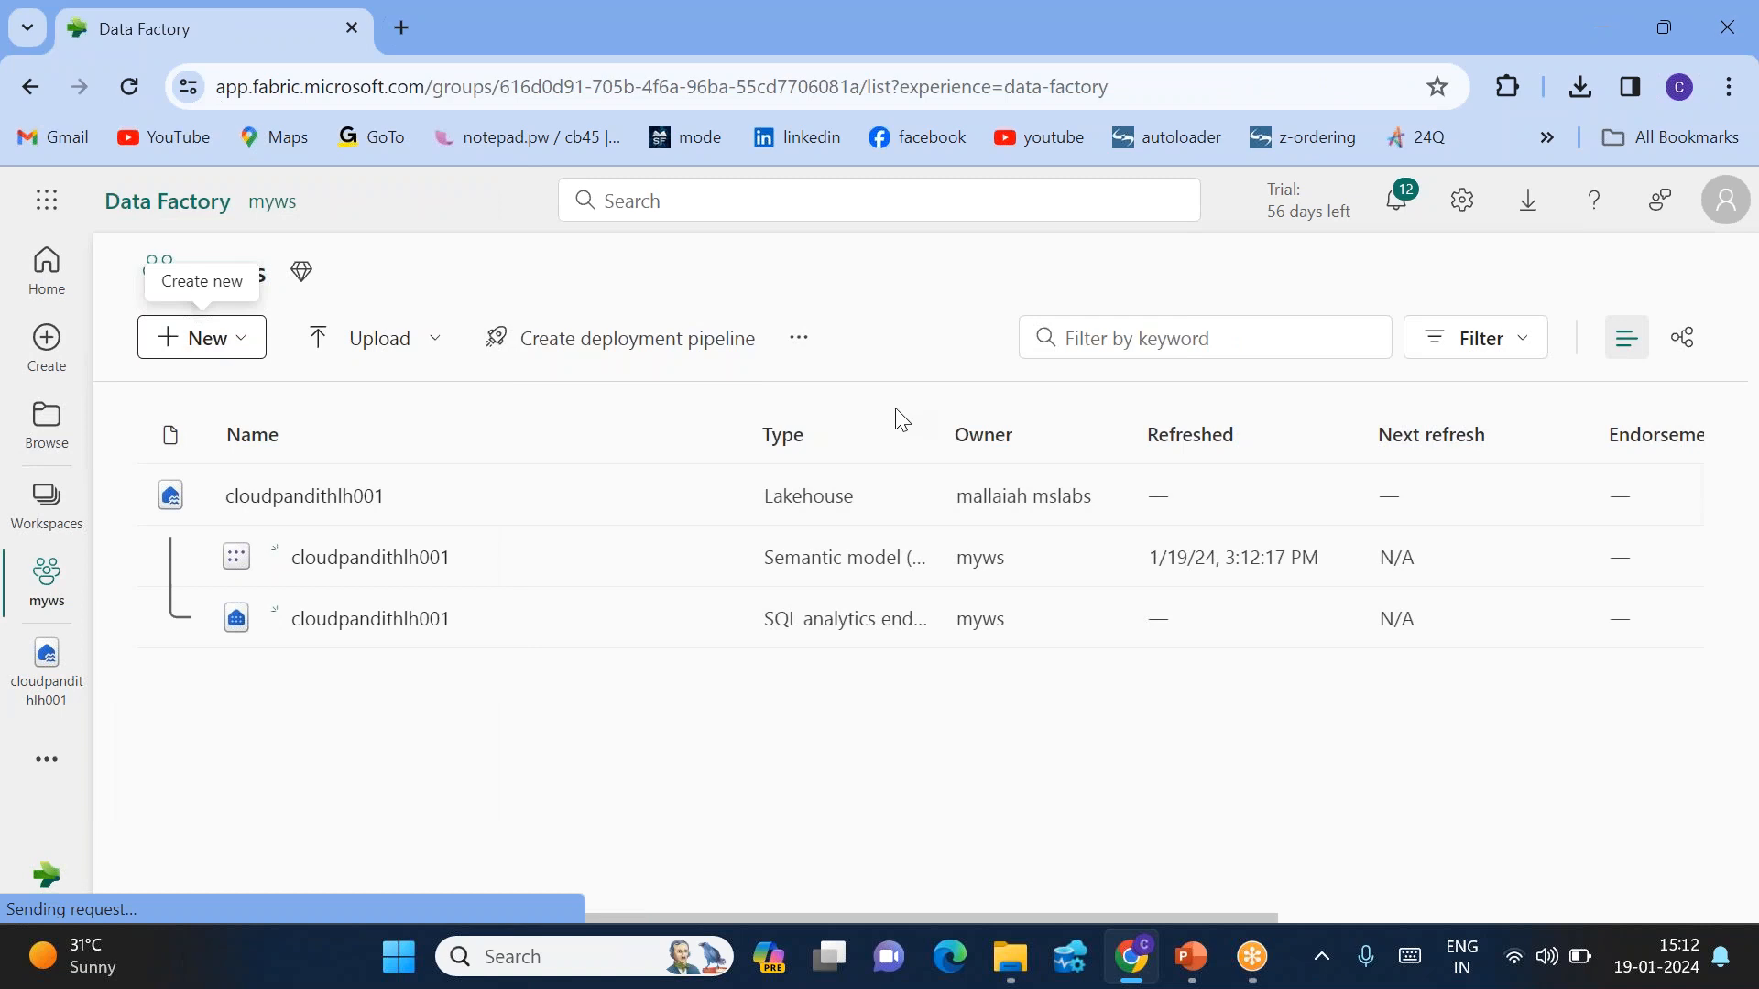
pyautogui.press('BackSpace')
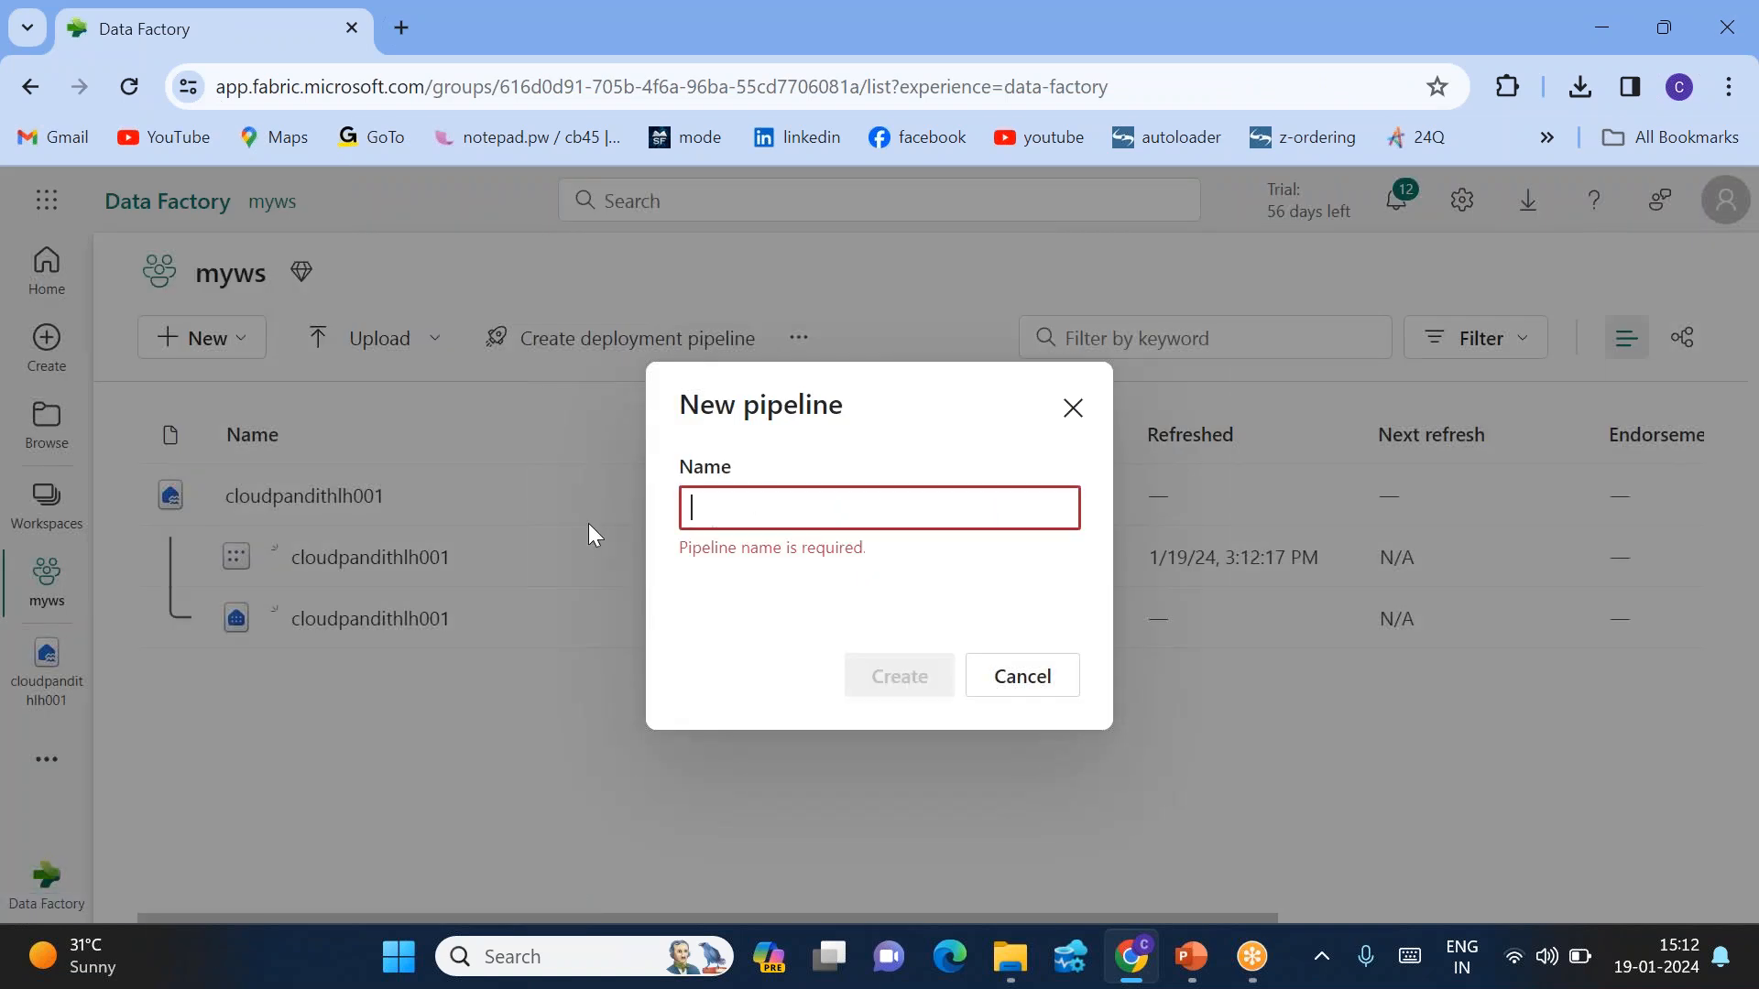
pyautogui.write('pl_Data')
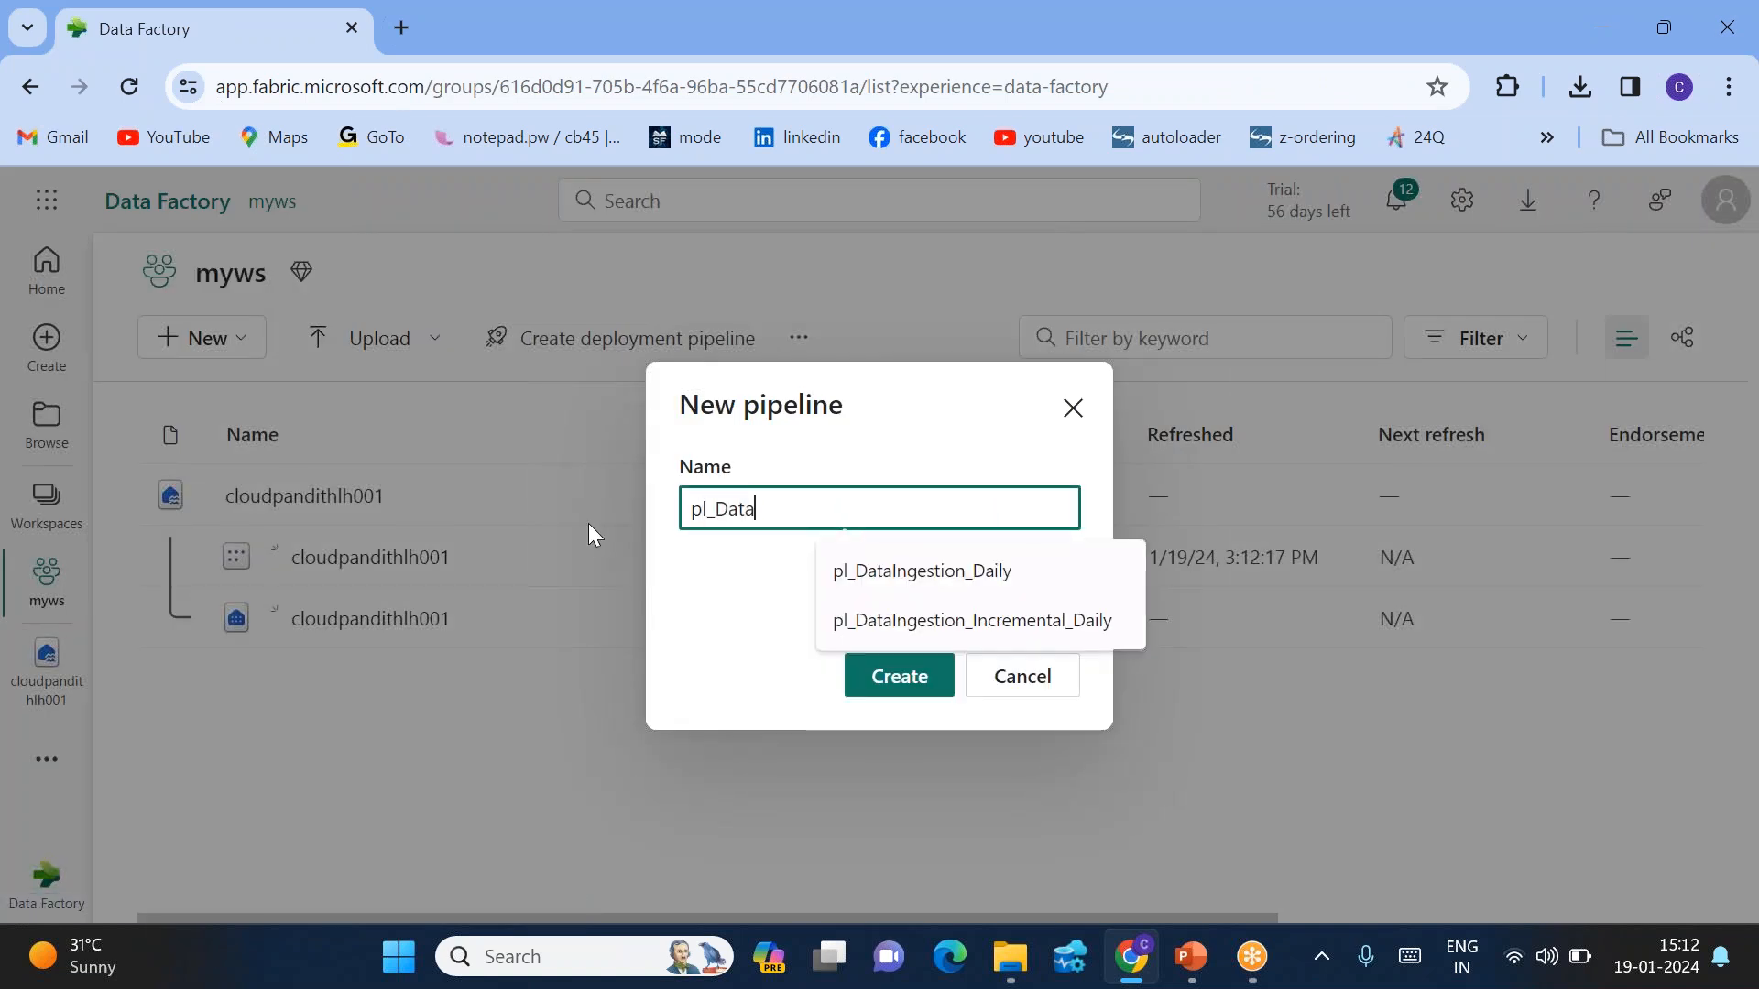
pyautogui.write('Ingestion_')
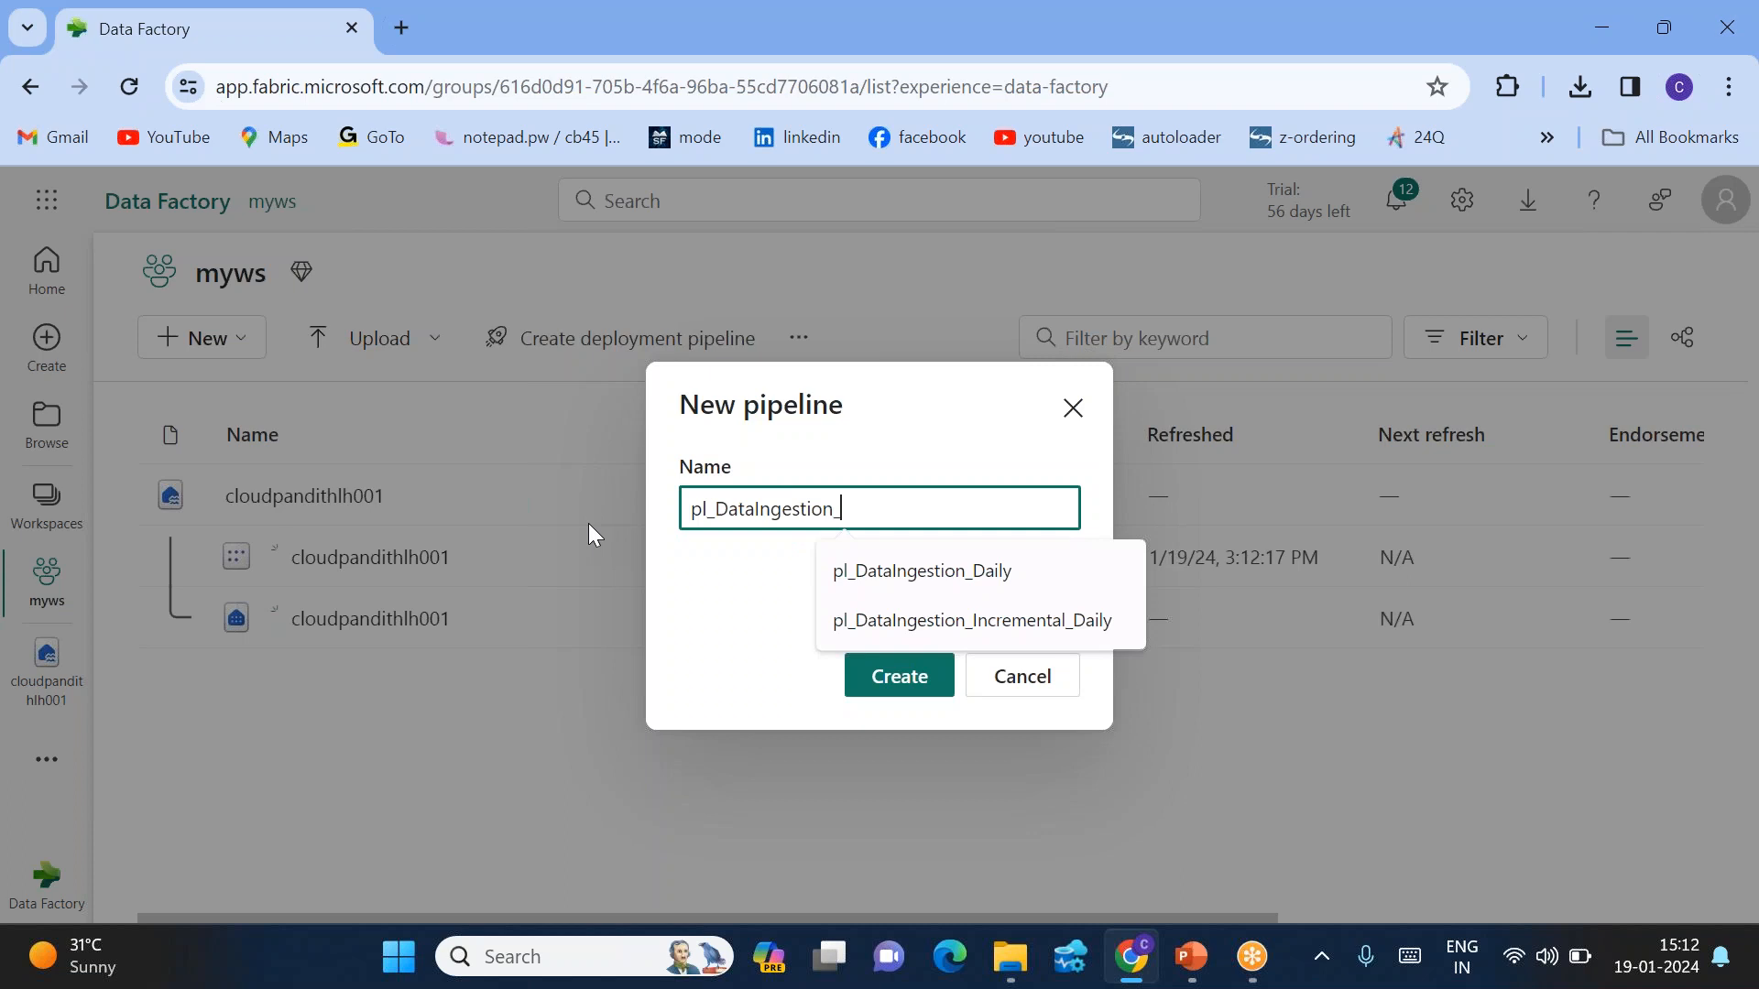
pyautogui.write('Daily')
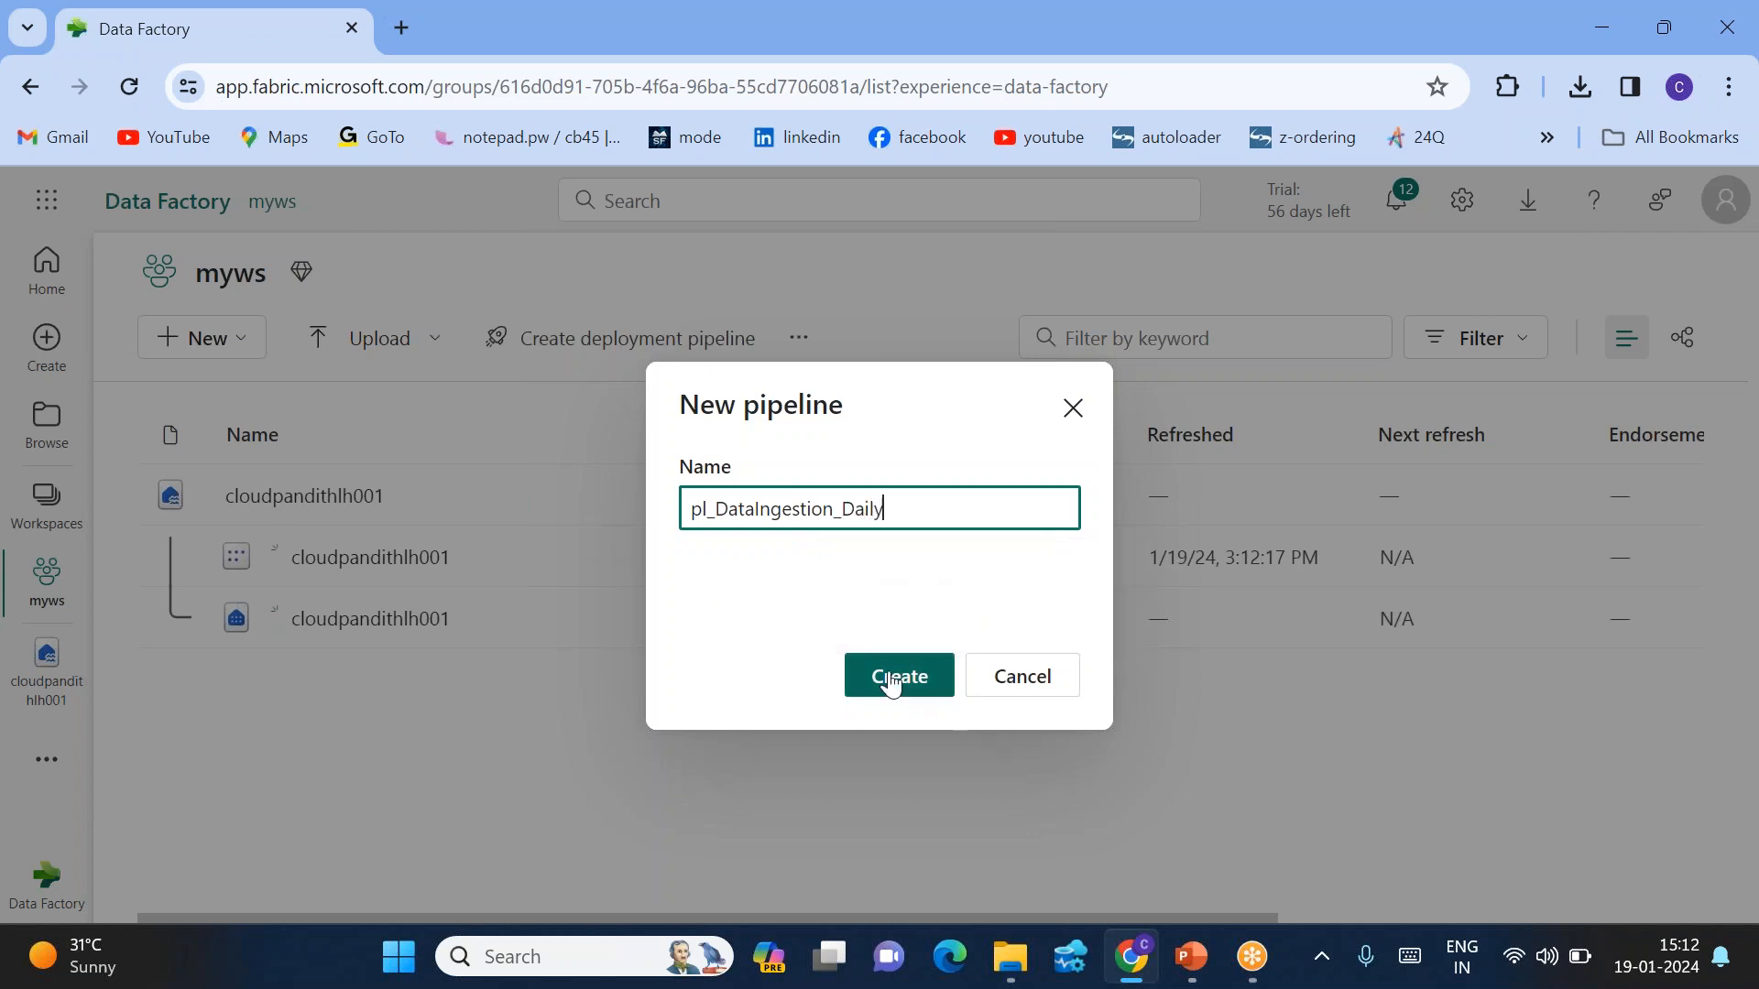
pyautogui.click(901, 680)
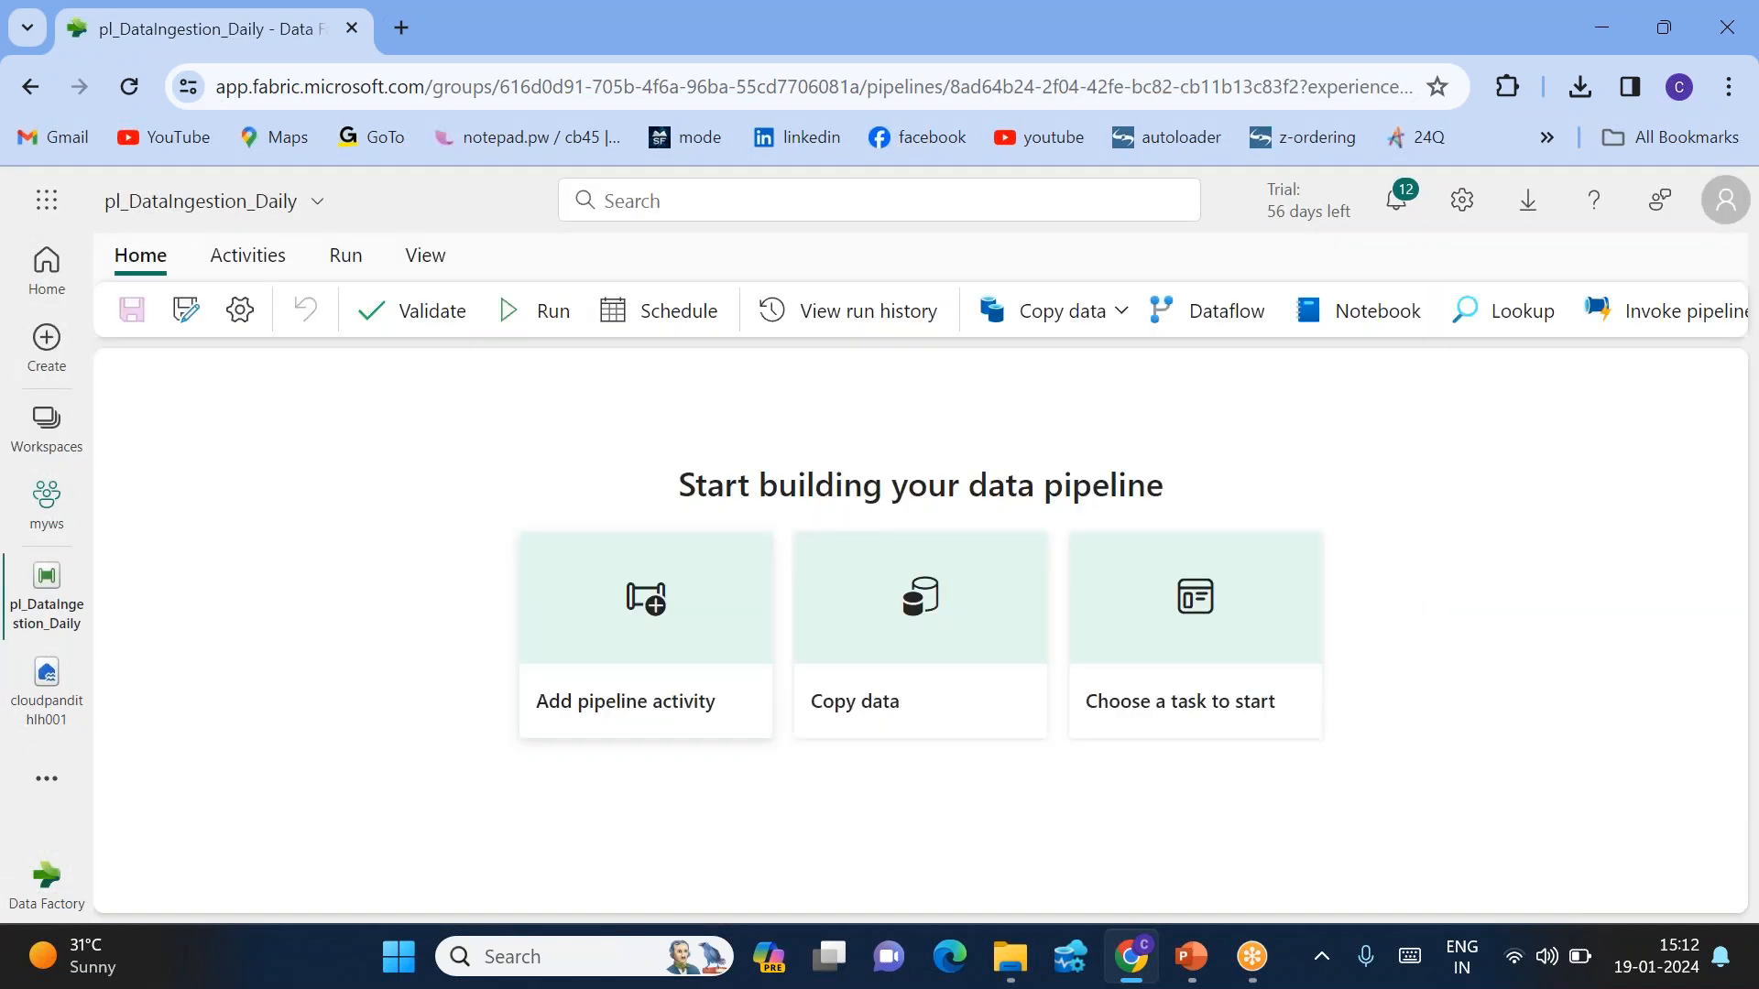
# Add a Copy data activity to the canvas, move it toward the middle, and enlarge its properties area.
pyautogui.click(1053, 314)
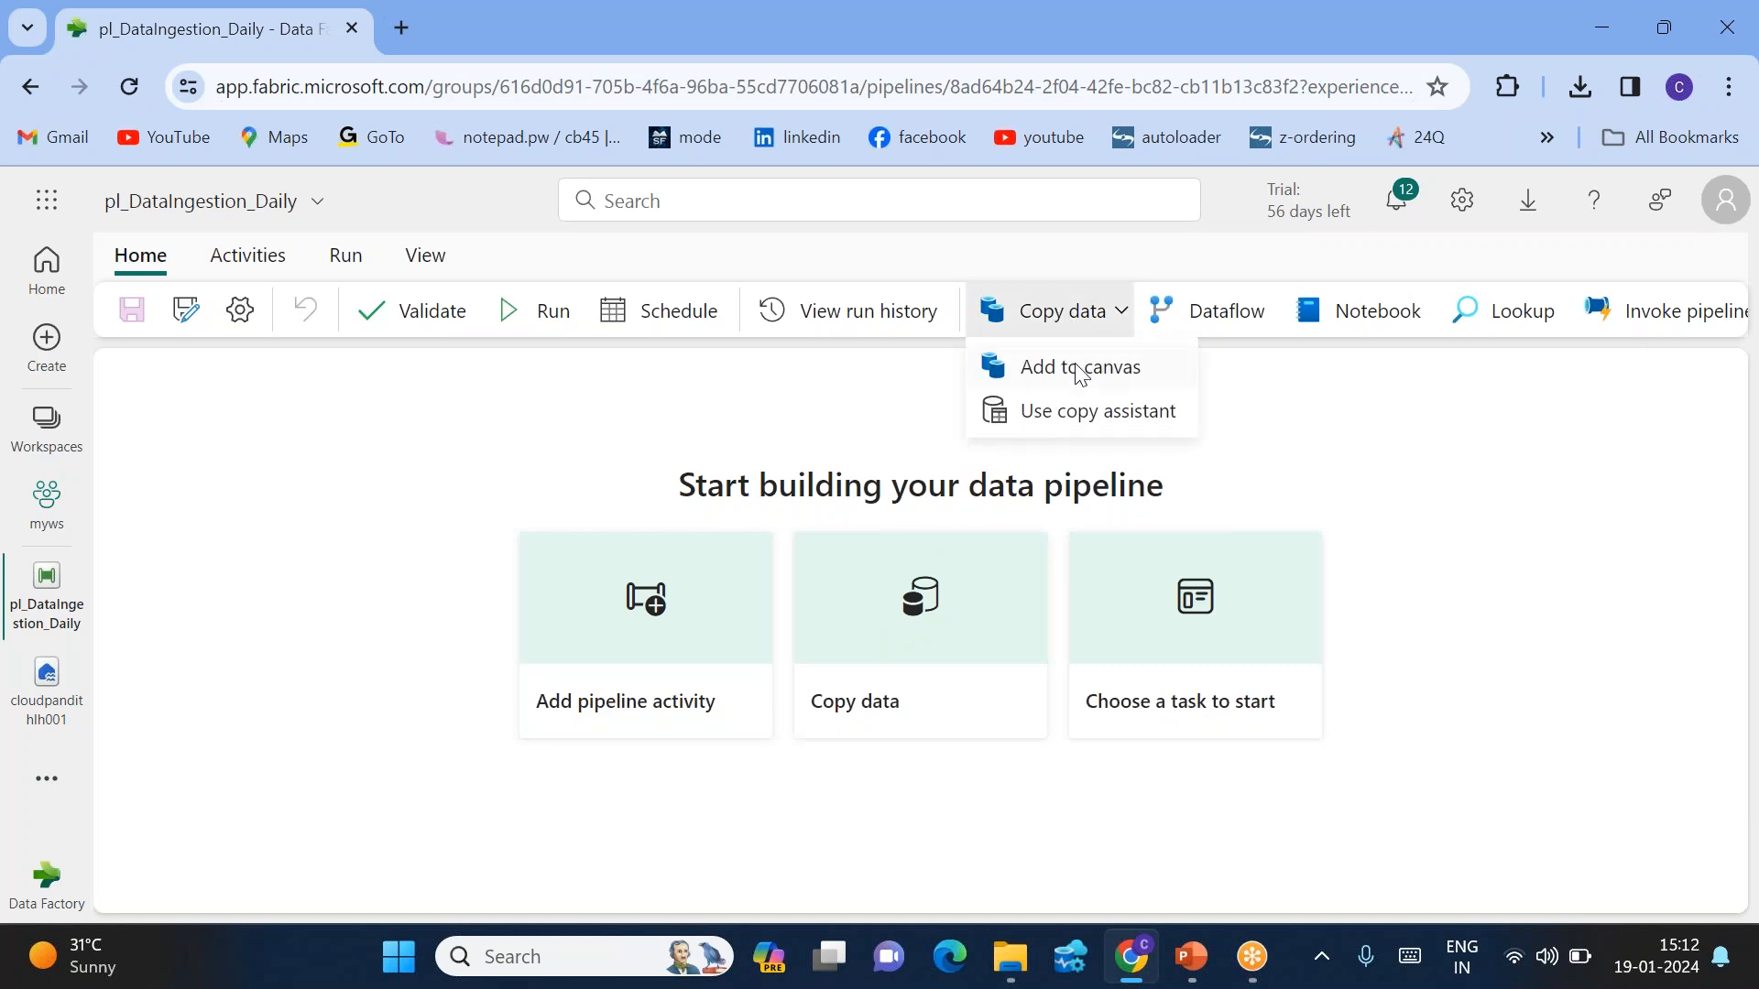
pyautogui.click(1082, 372)
pyautogui.moveTo(287, 459); pyautogui.dragTo(764, 468)
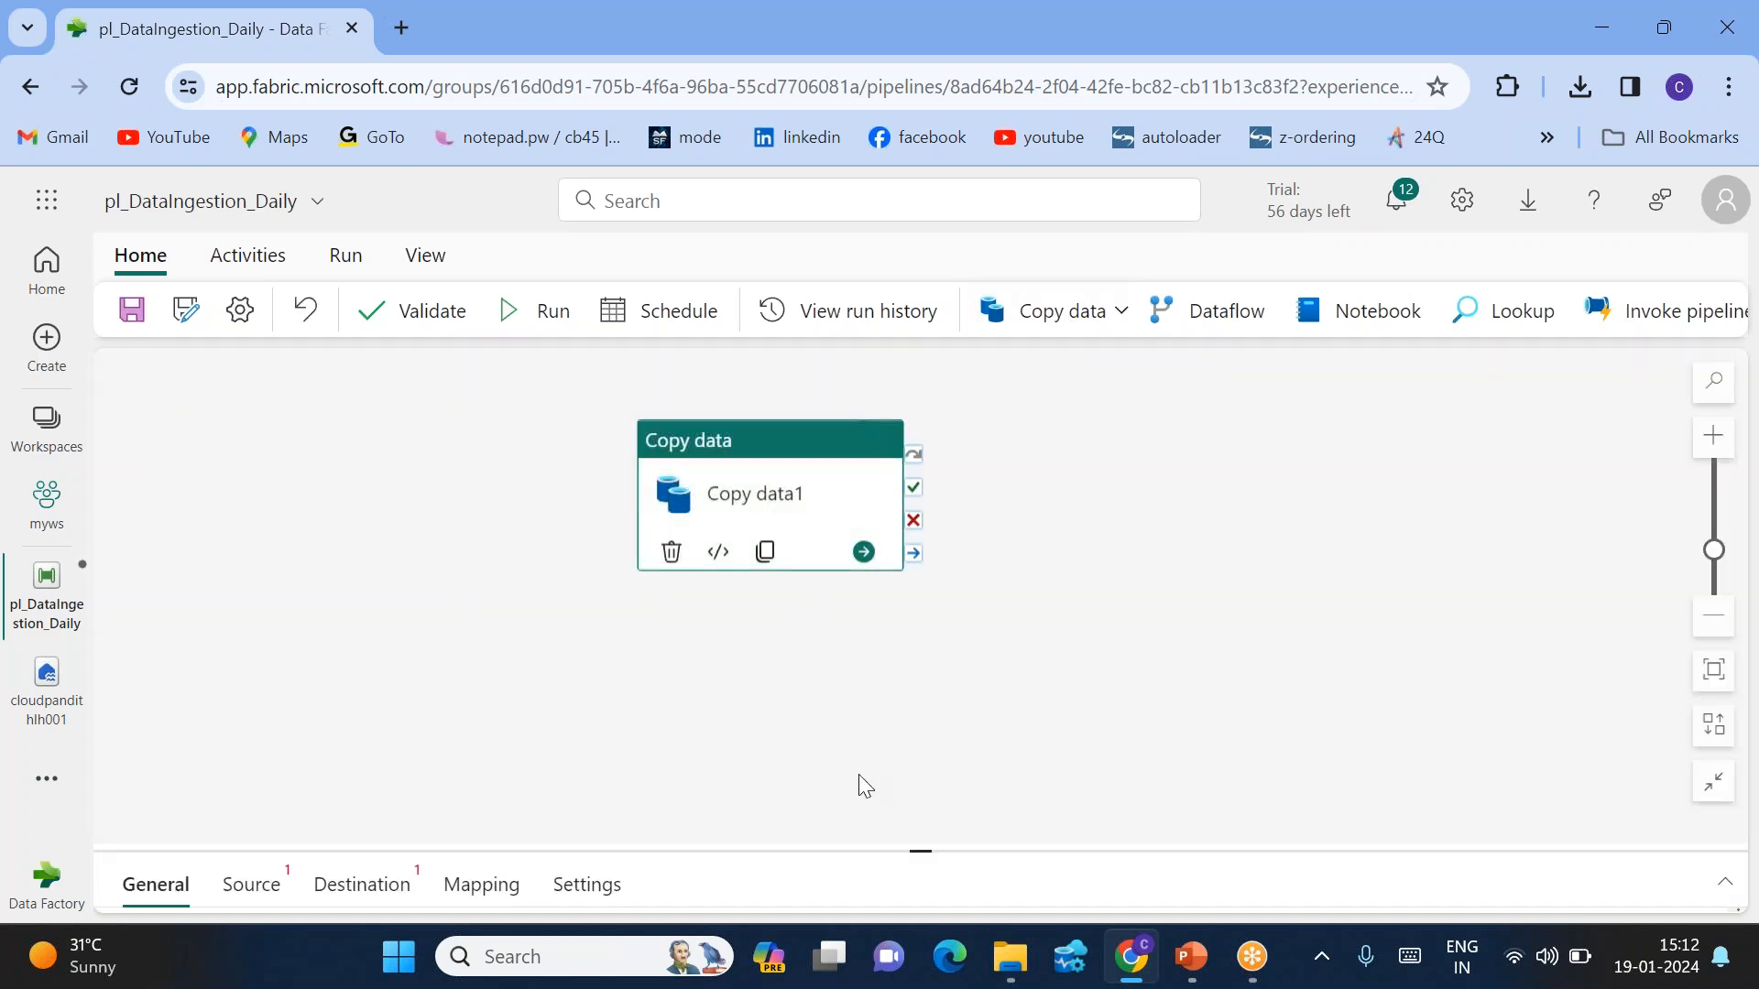
pyautogui.moveTo(921, 850); pyautogui.dragTo(920, 611)
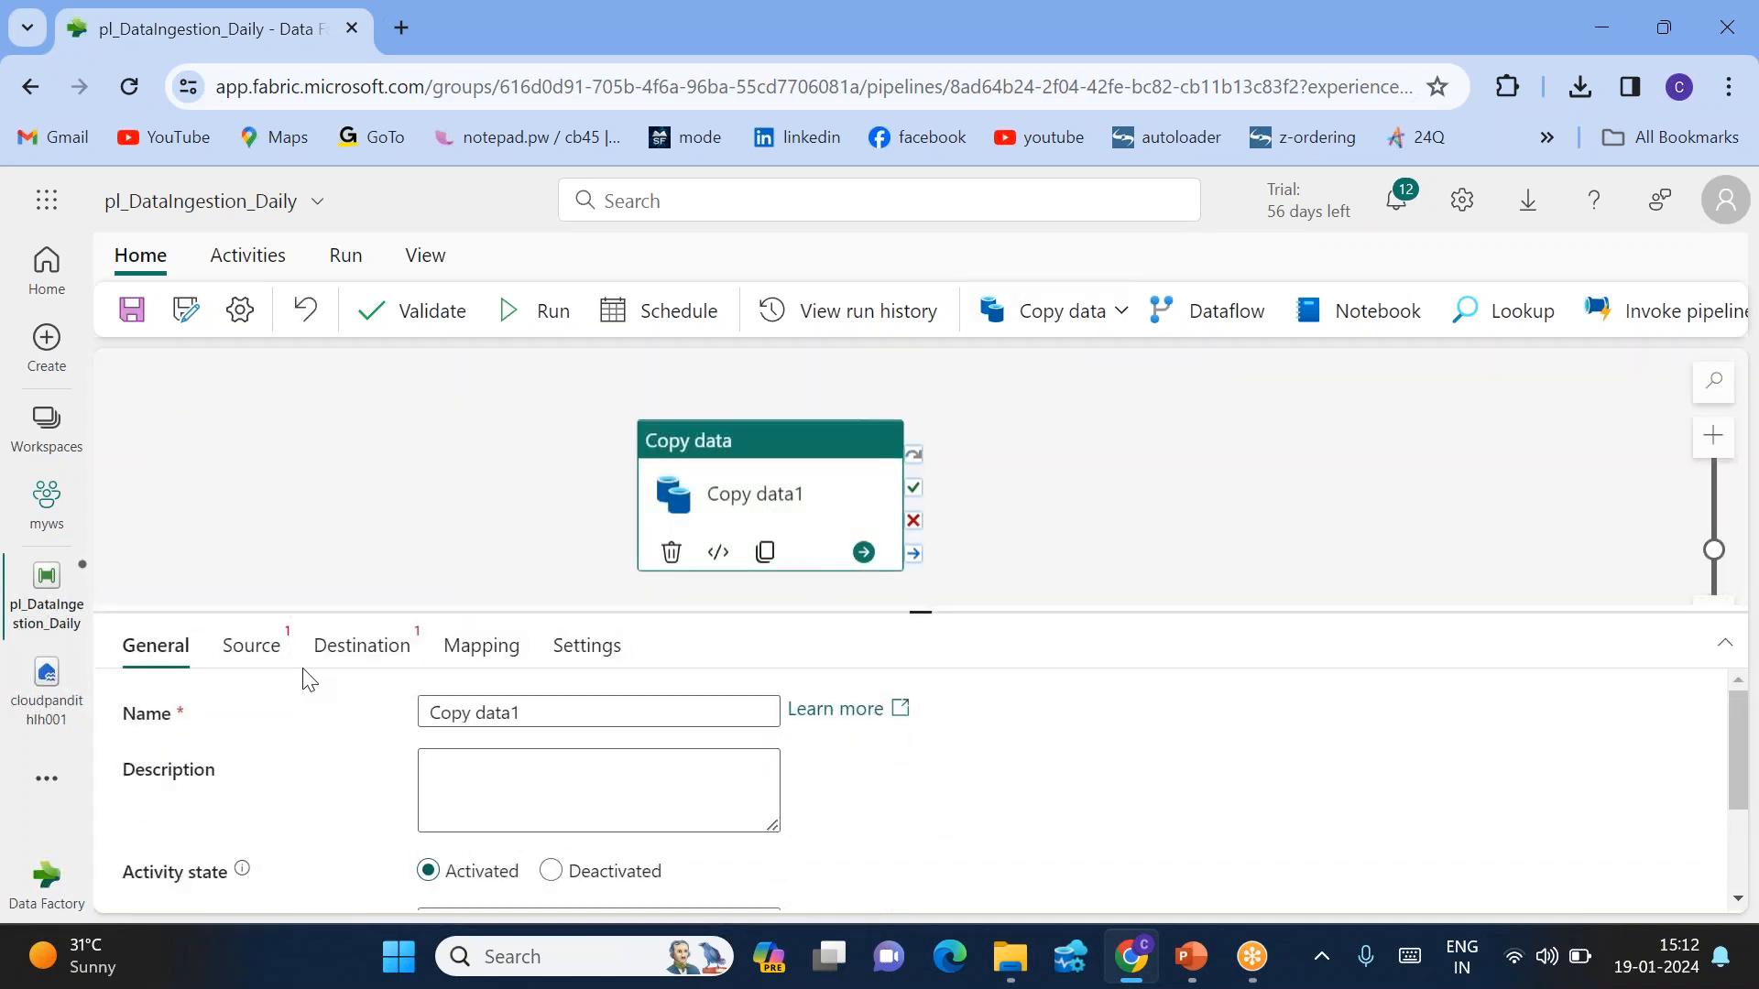
# Set the copy activity's source to the workspace lakehouse cloudpandithlh001 with Files as the root folder.
pyautogui.click(251, 646)
pyautogui.click(449, 723)
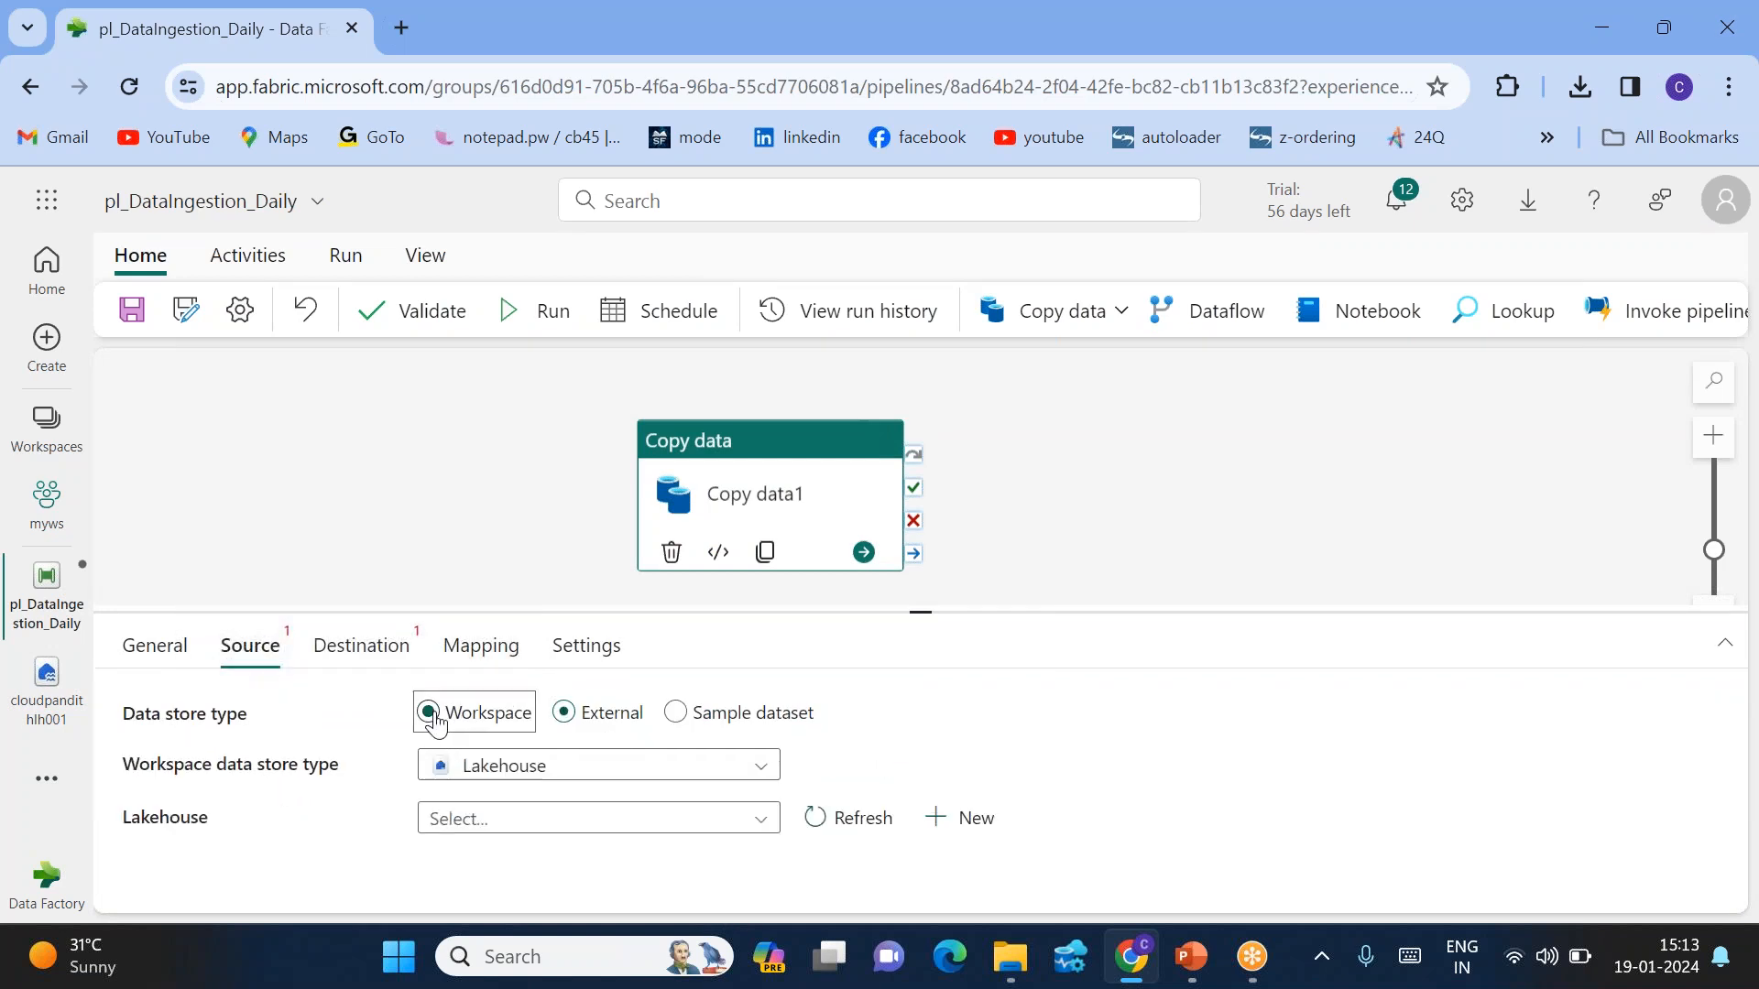
pyautogui.click(522, 818)
pyautogui.click(525, 861)
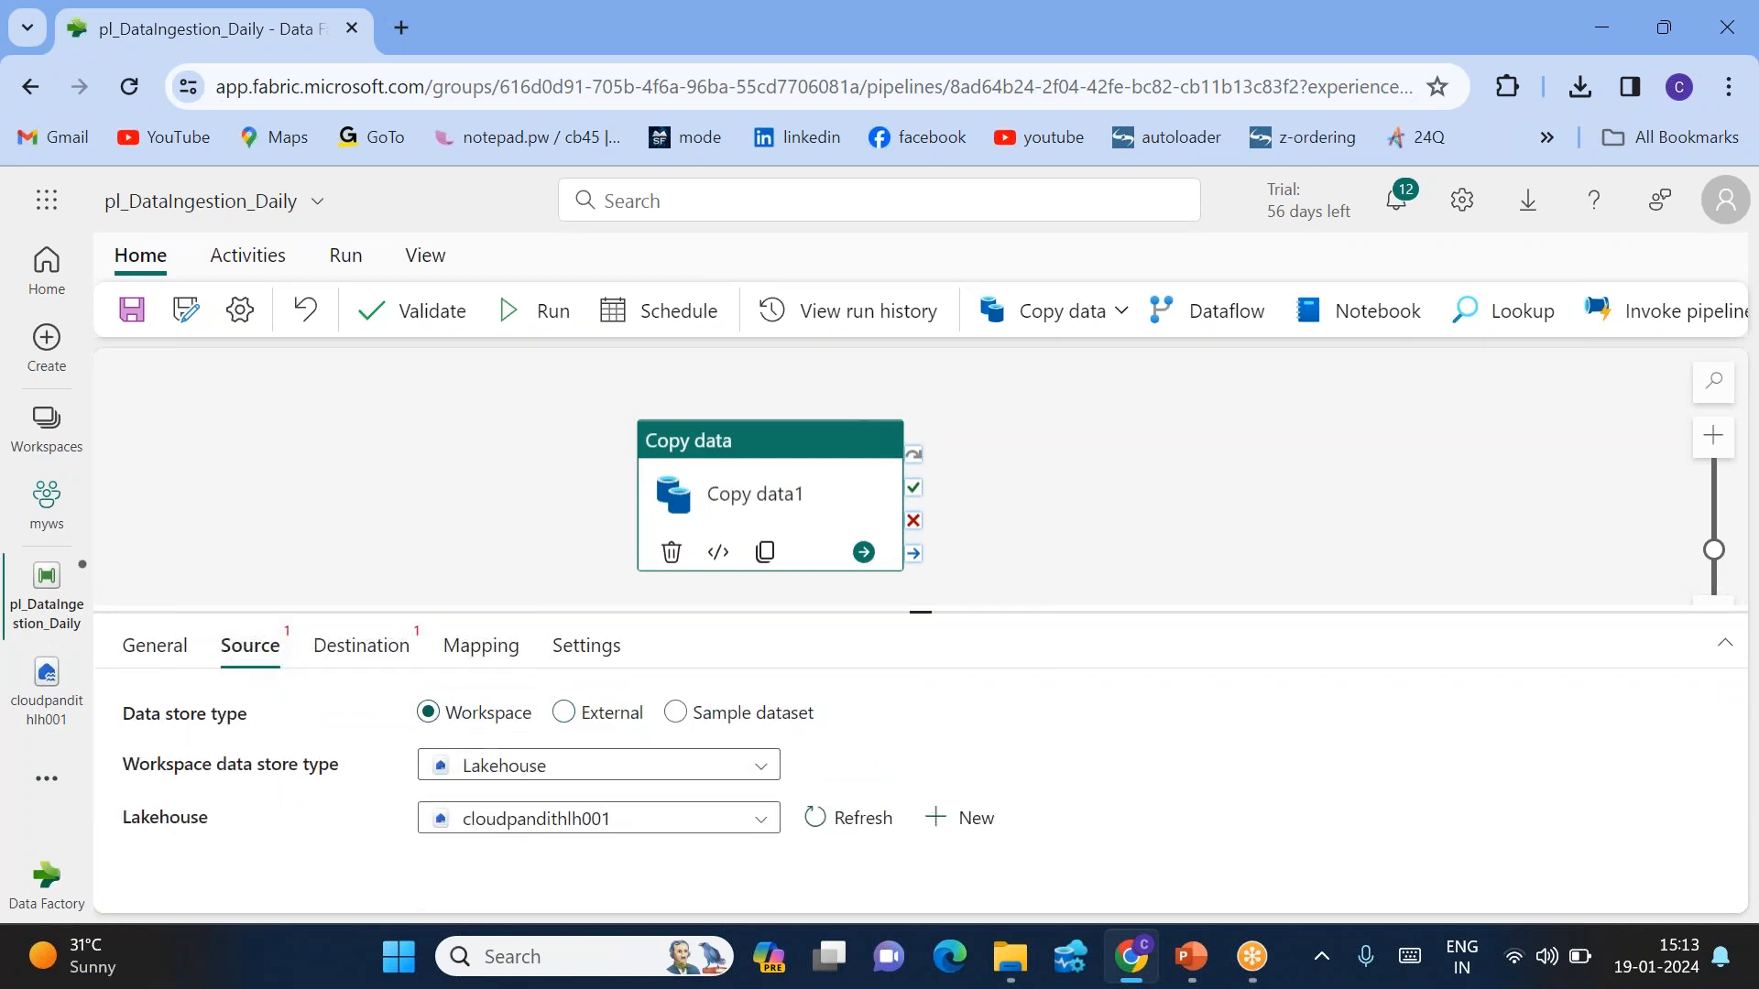
pyautogui.scroll(-2, 641, 872)
pyautogui.click(526, 746)
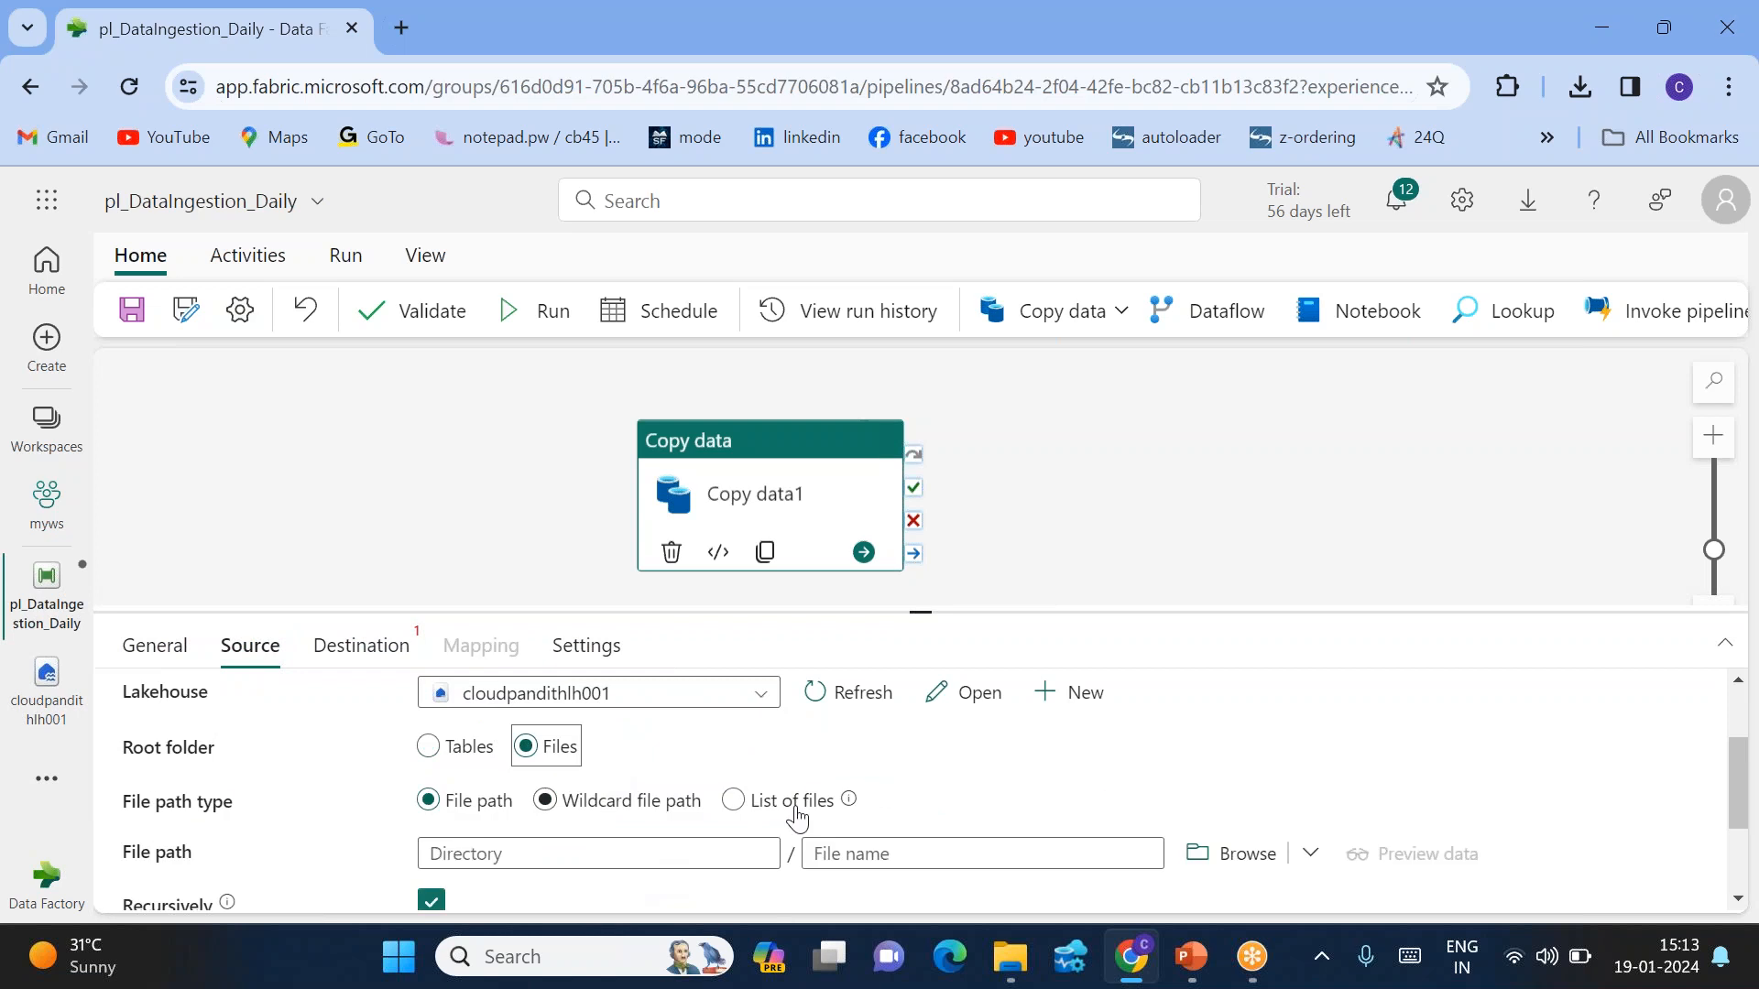
# Choose credit_daily.csv in the input folder as the source file path.
pyautogui.click(1253, 862)
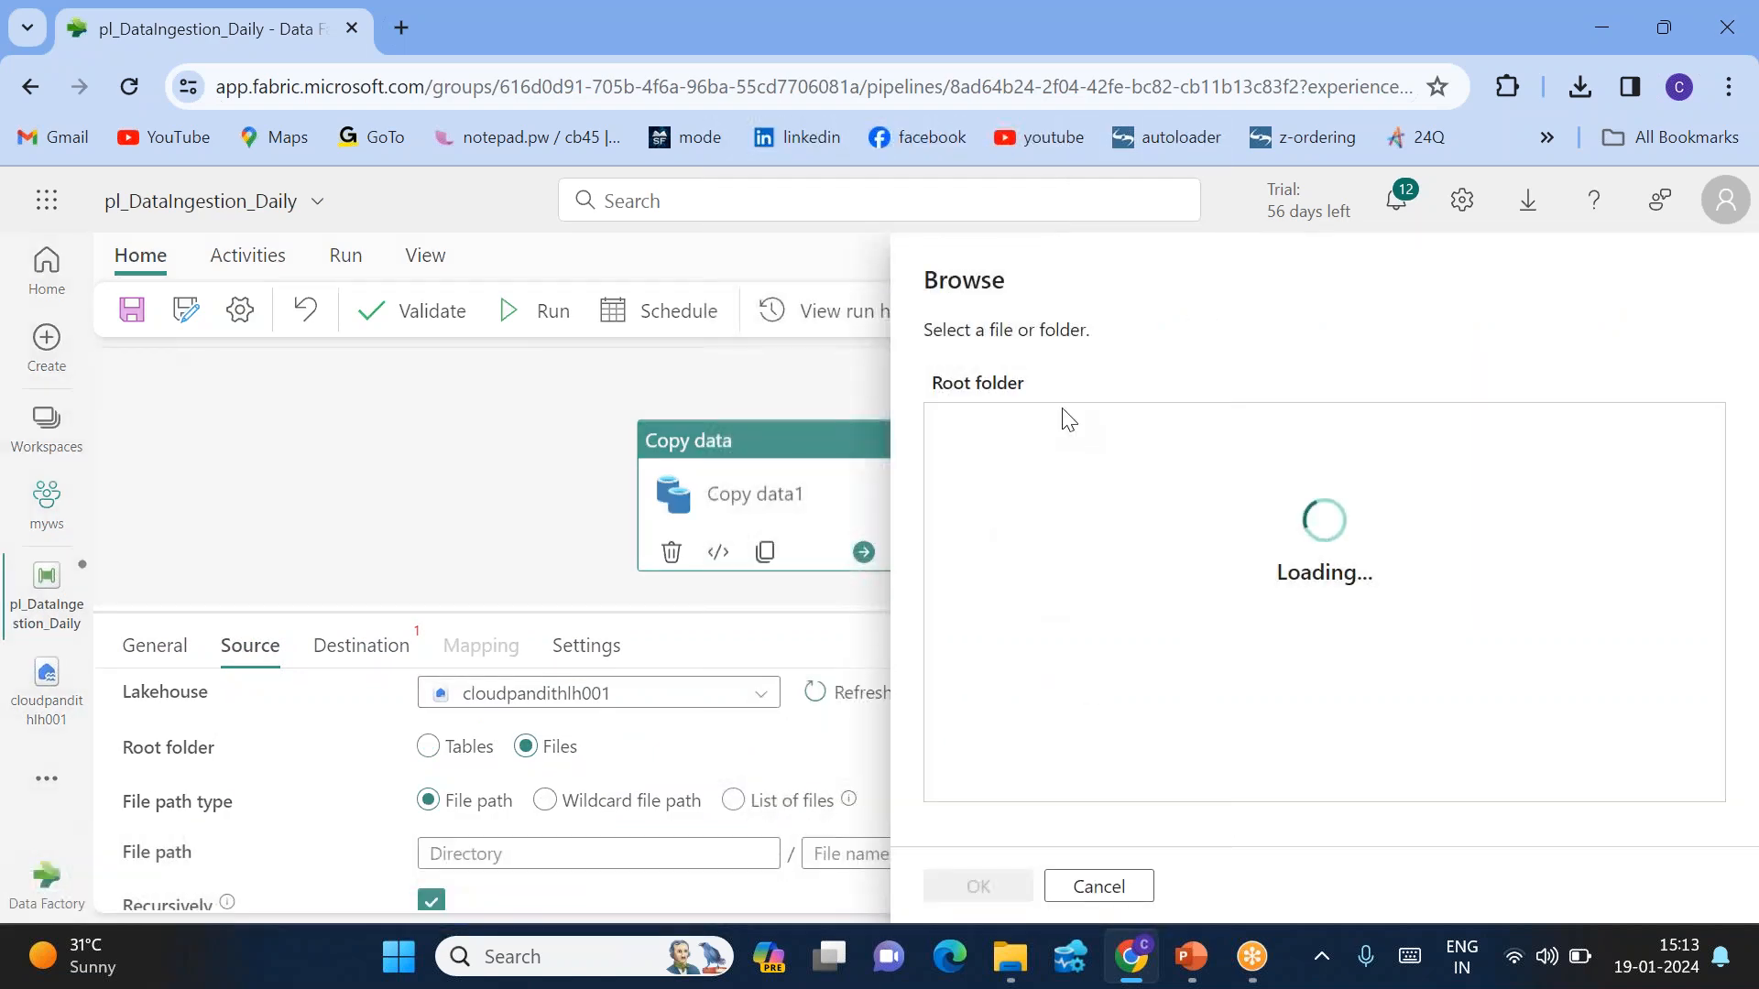
pyautogui.doubleClick(988, 438)
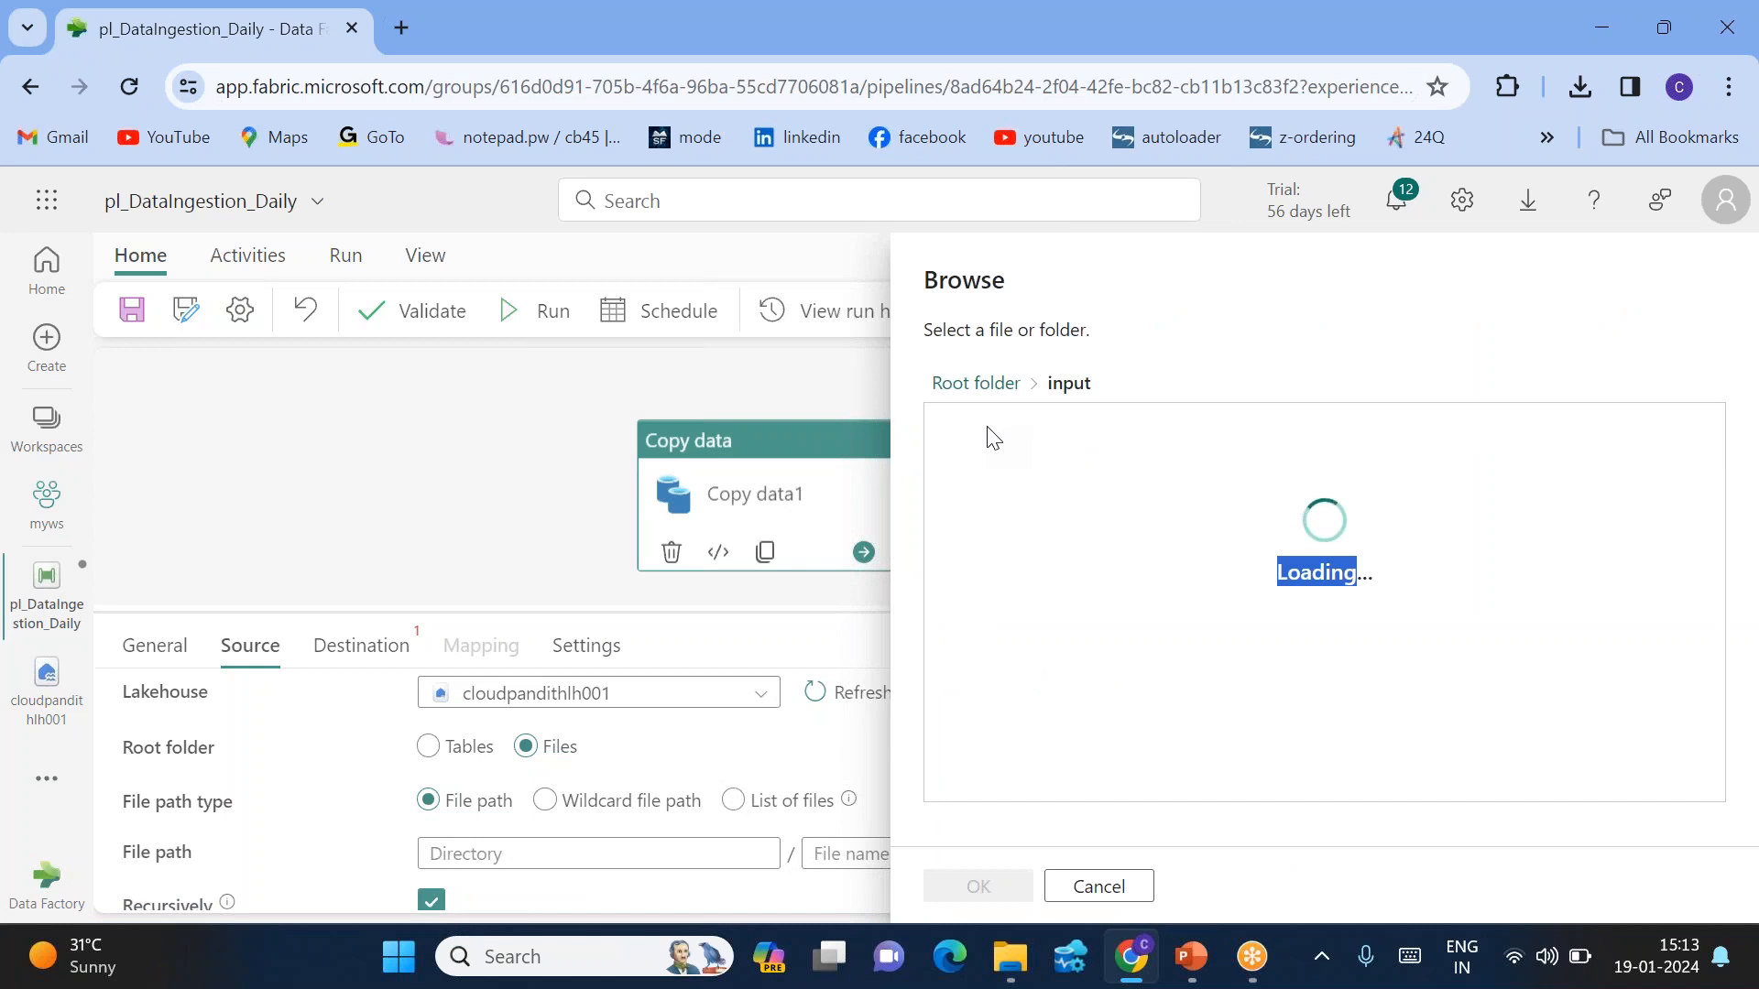
pyautogui.click(1013, 436)
pyautogui.click(976, 886)
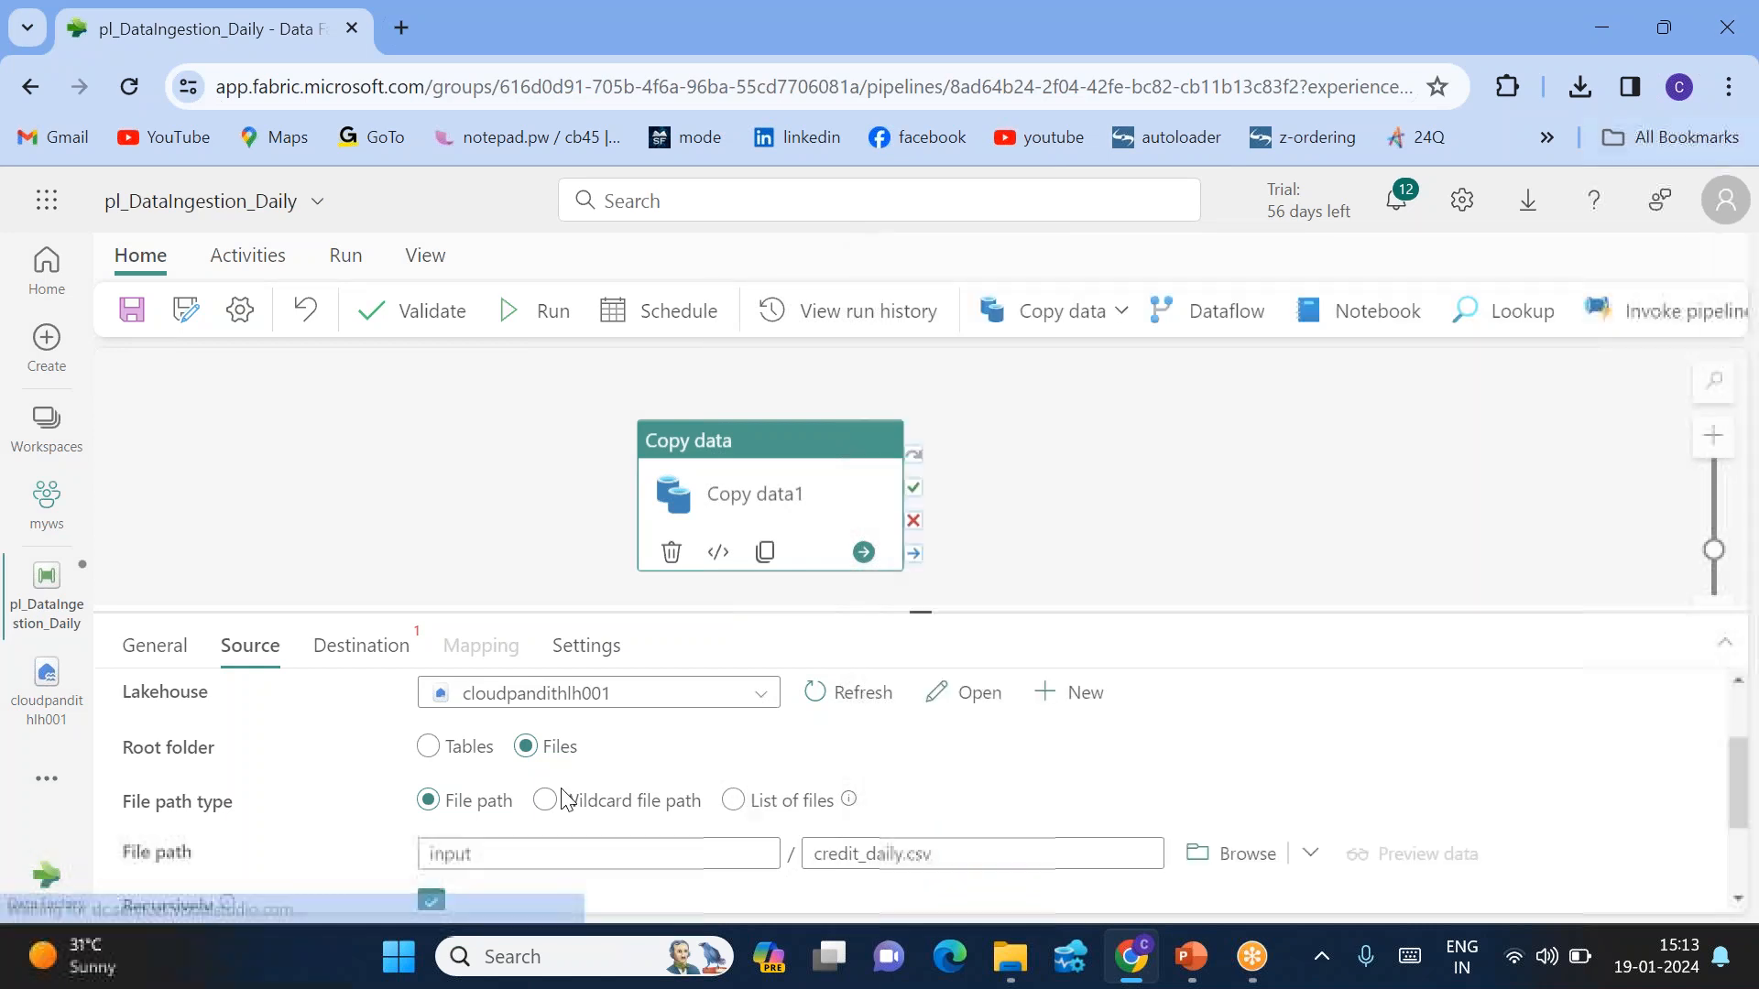
# Set the copy activity's destination to the lakehouse cloudpandithlh001 with Files as the root folder.
pyautogui.click(344, 654)
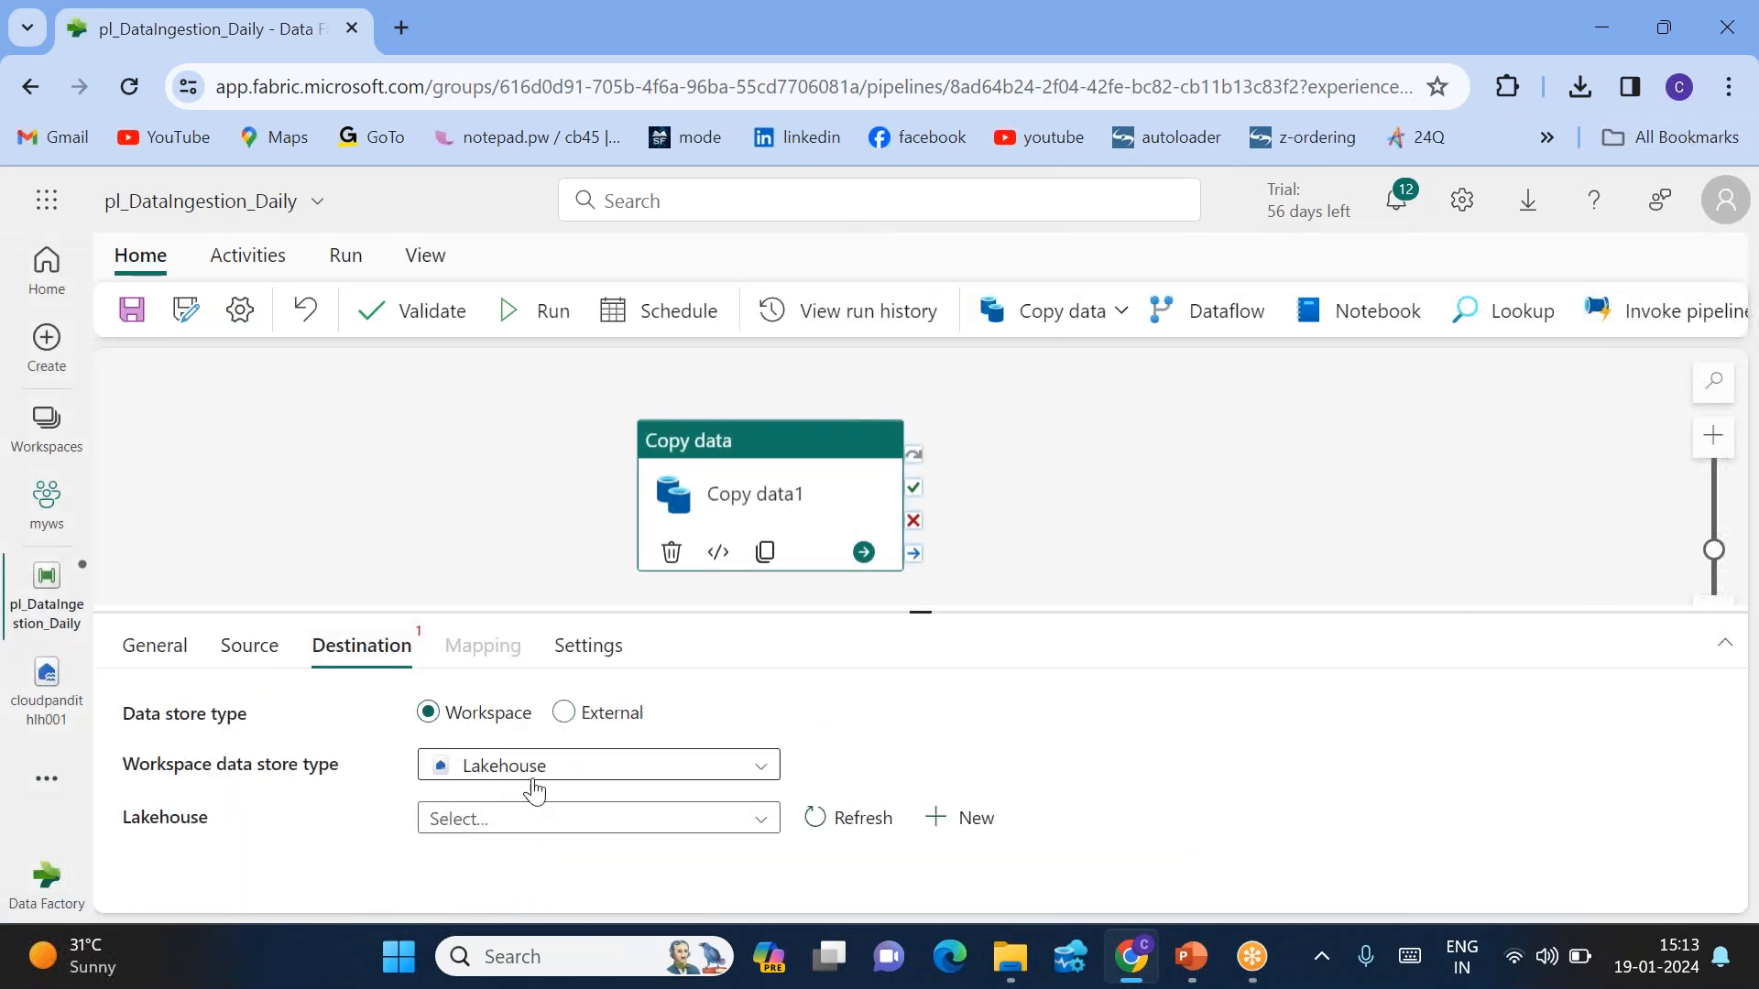
pyautogui.click(536, 818)
pyautogui.click(540, 852)
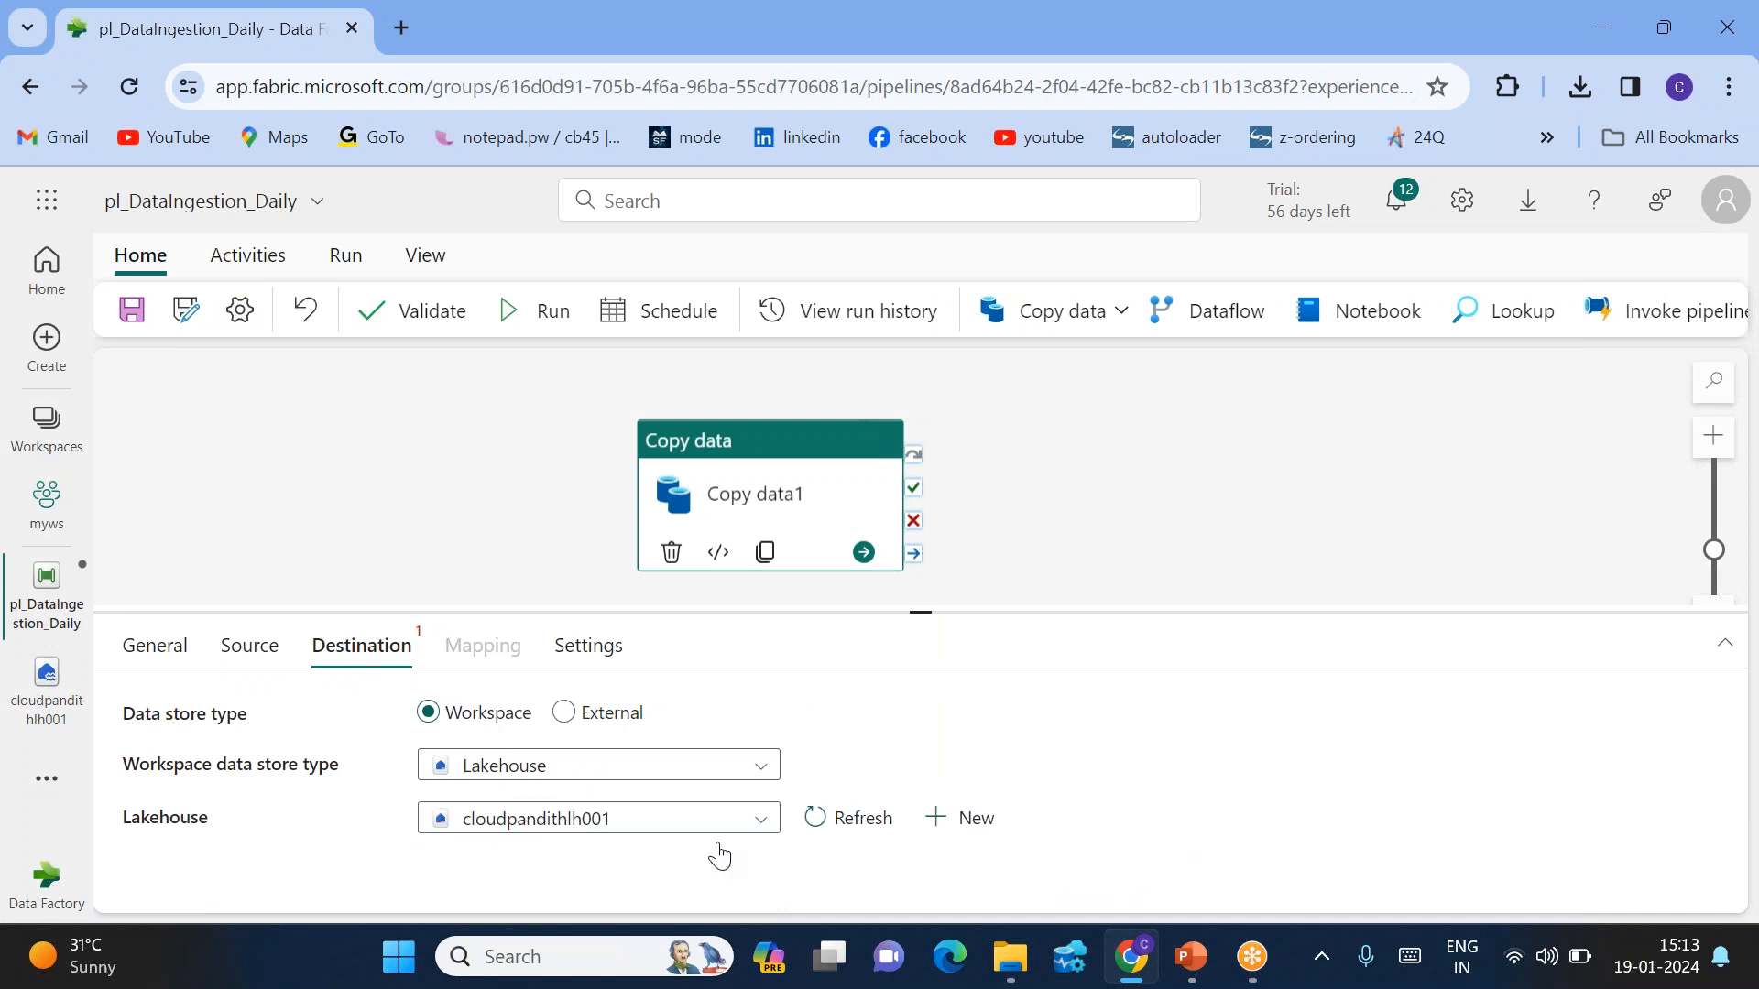
pyautogui.scroll(-1, 623, 838)
pyautogui.click(526, 774)
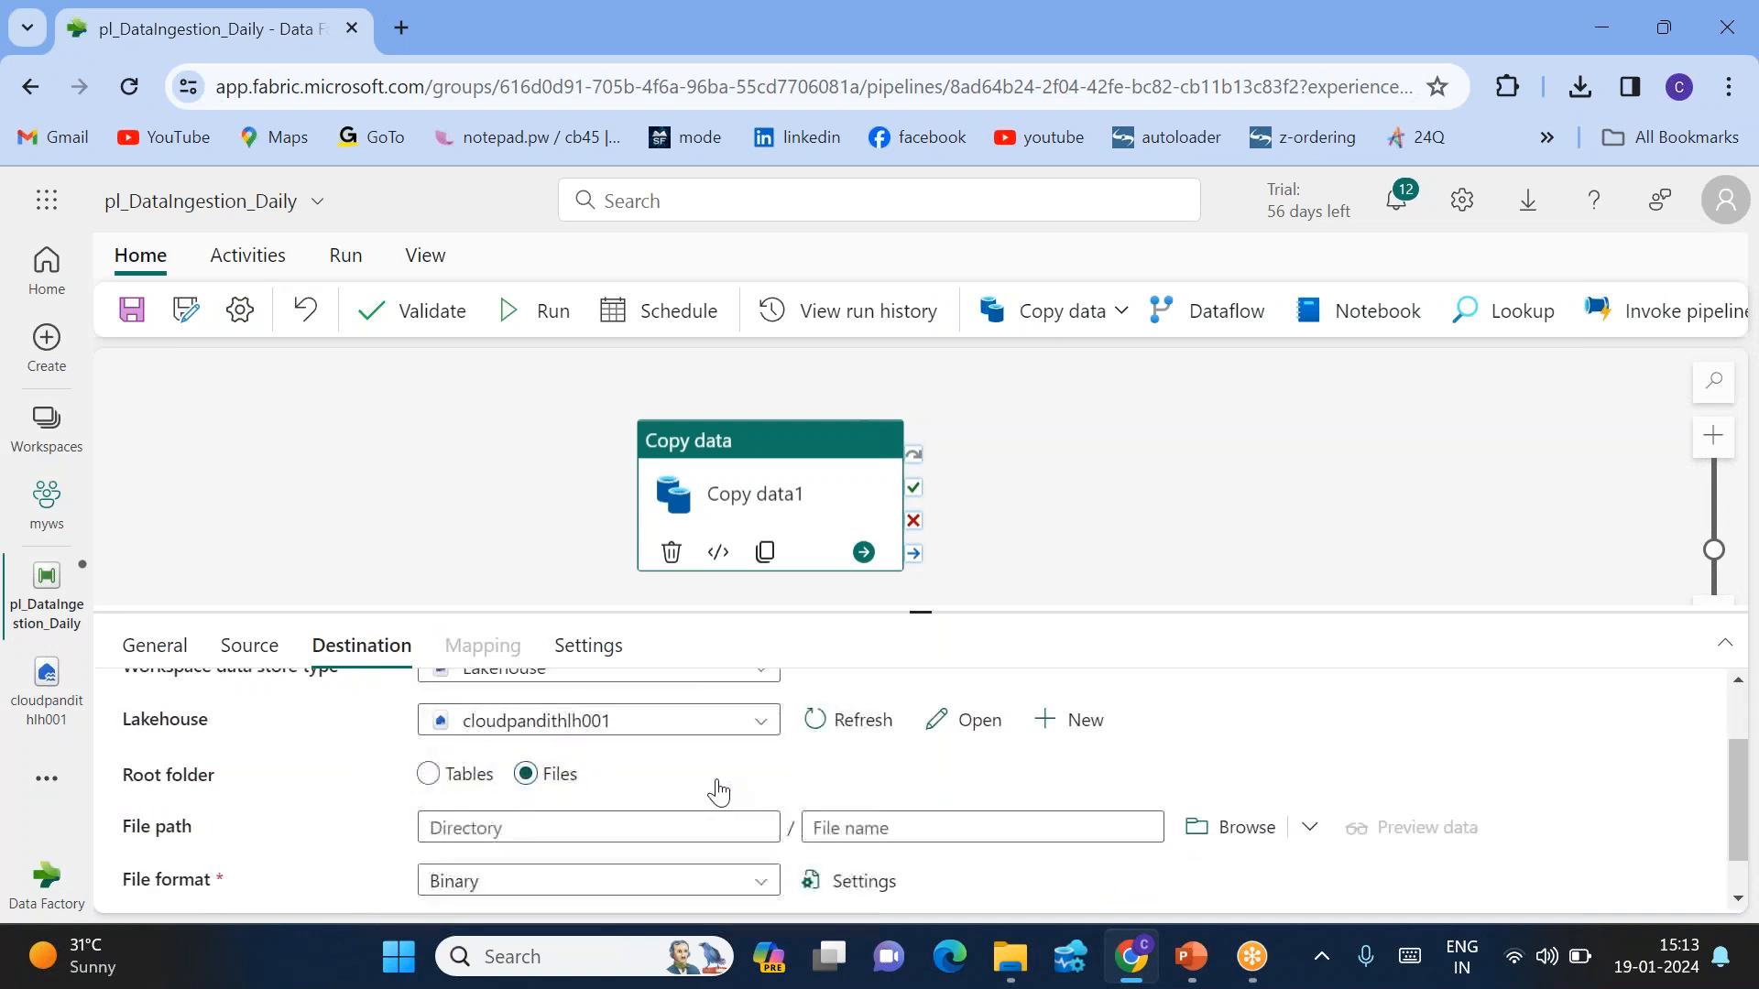
# Choose the output folder as the destination file path and save the pipeline.
pyautogui.scroll(-1, 719, 792)
pyautogui.click(1228, 776)
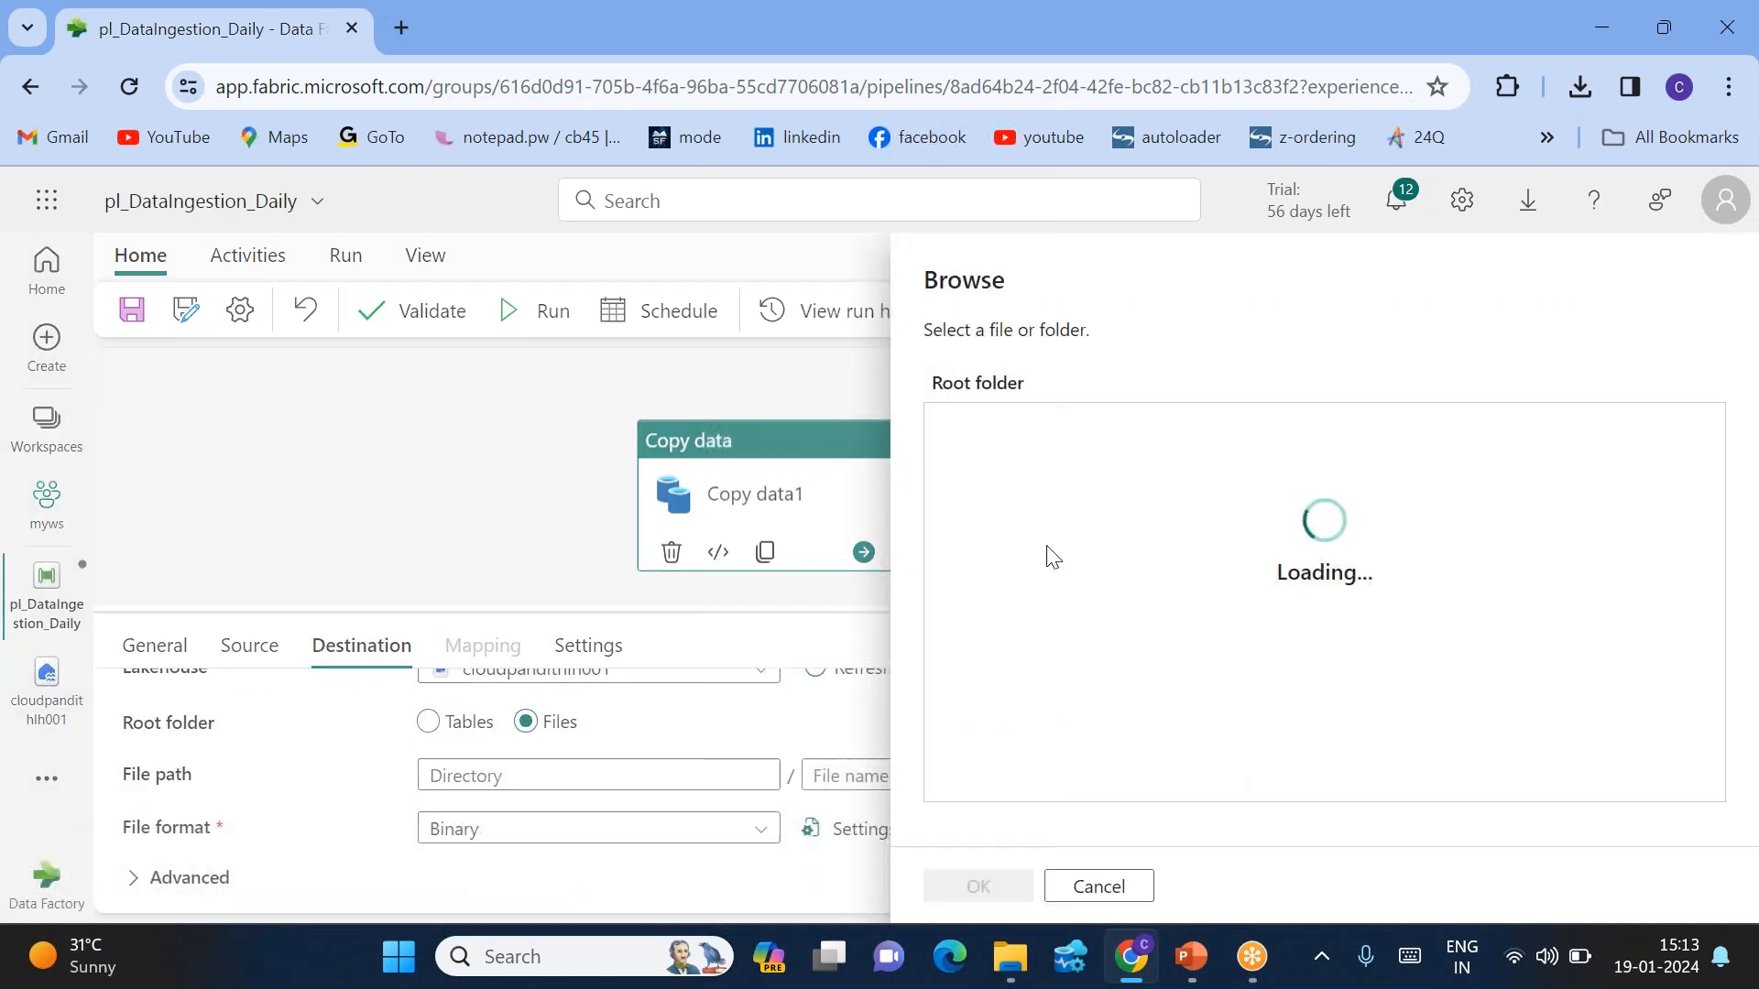
pyautogui.click(992, 480)
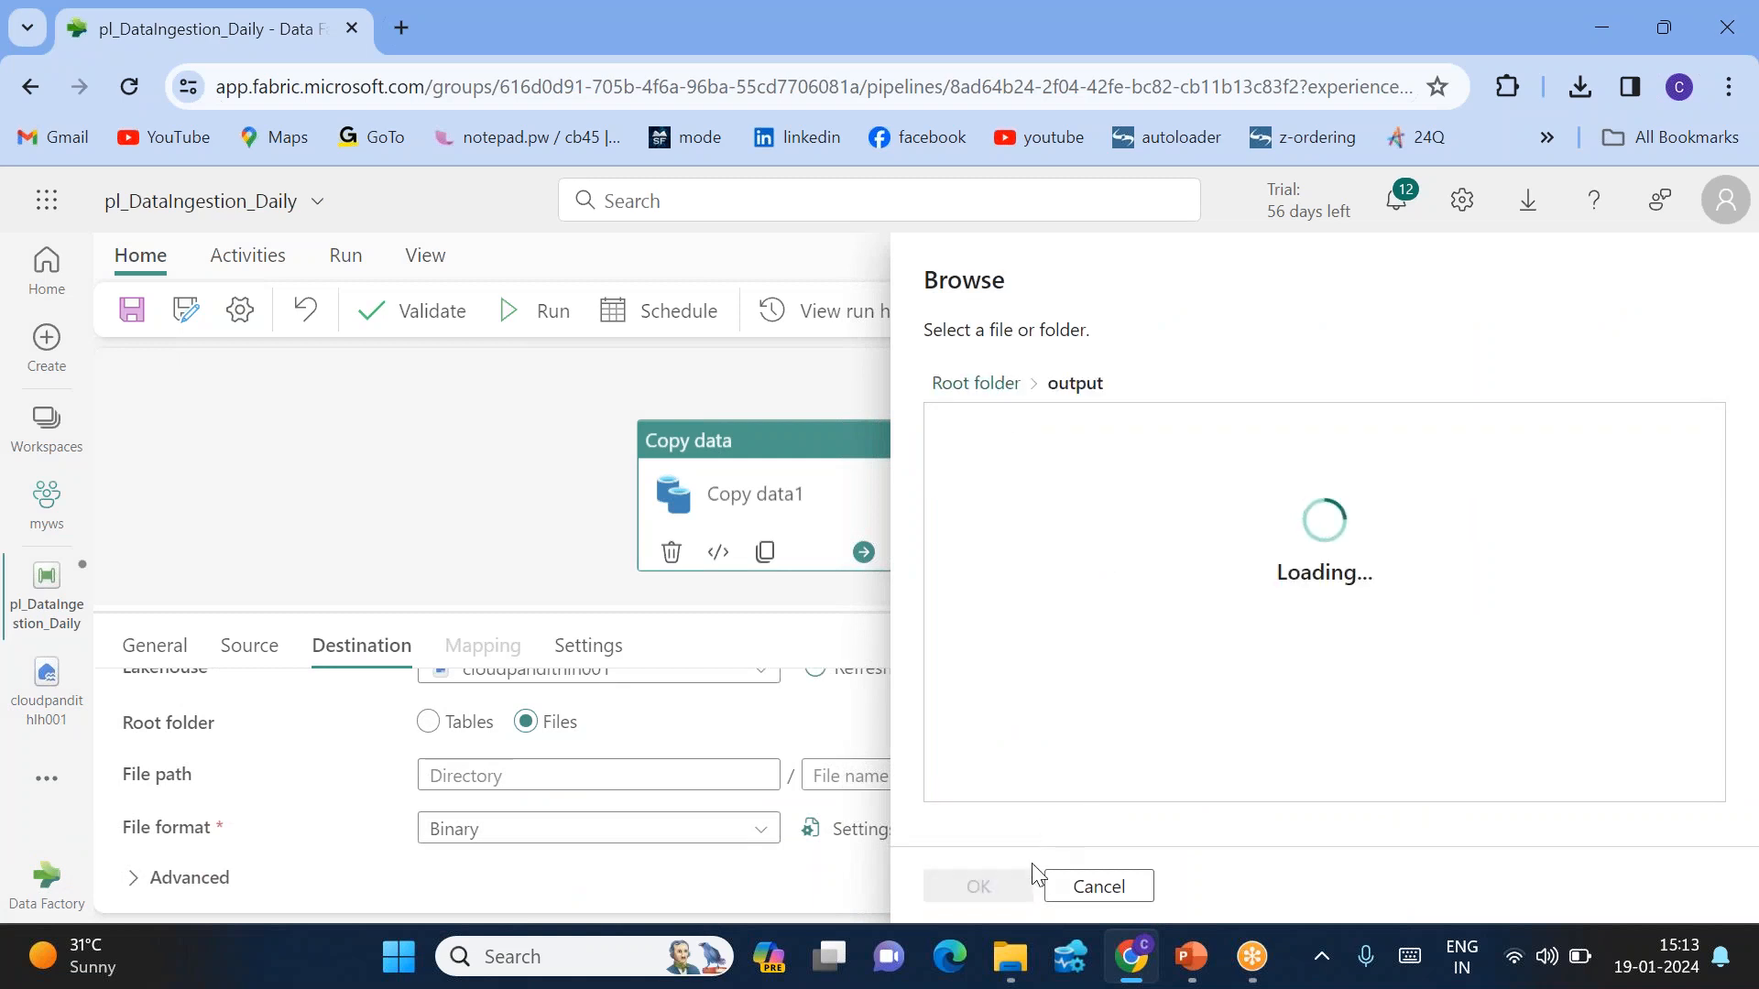
pyautogui.click(978, 889)
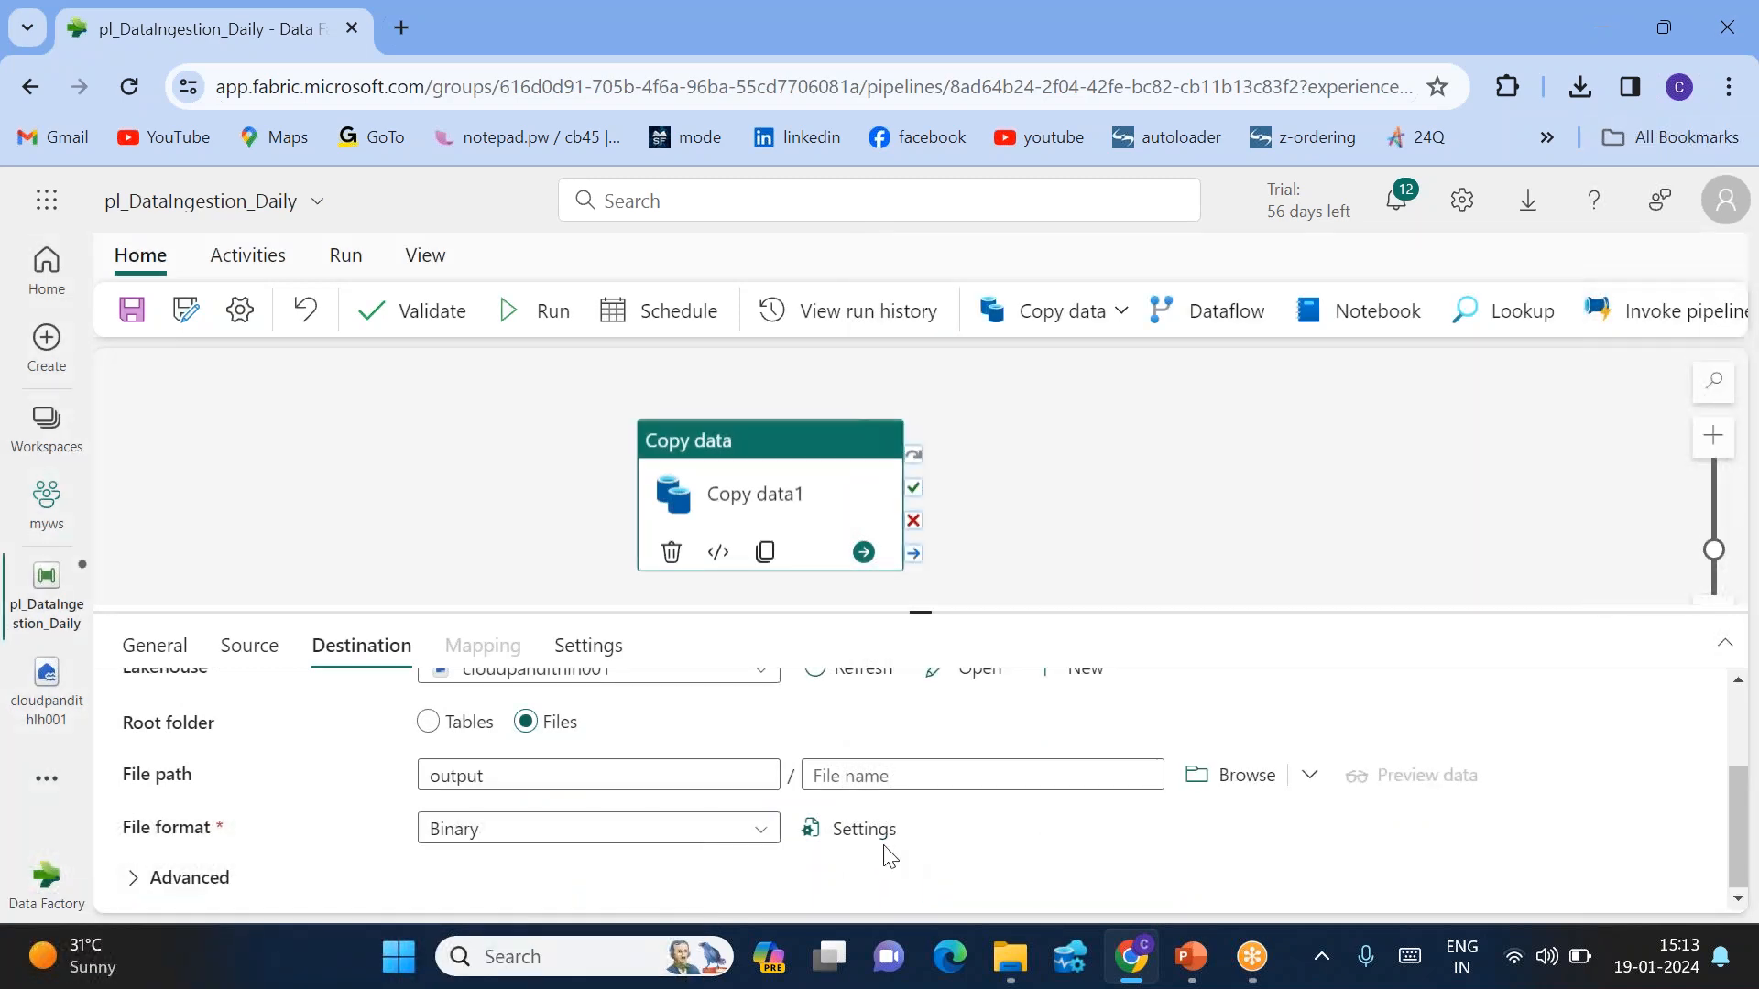
pyautogui.scroll(2, 889, 857)
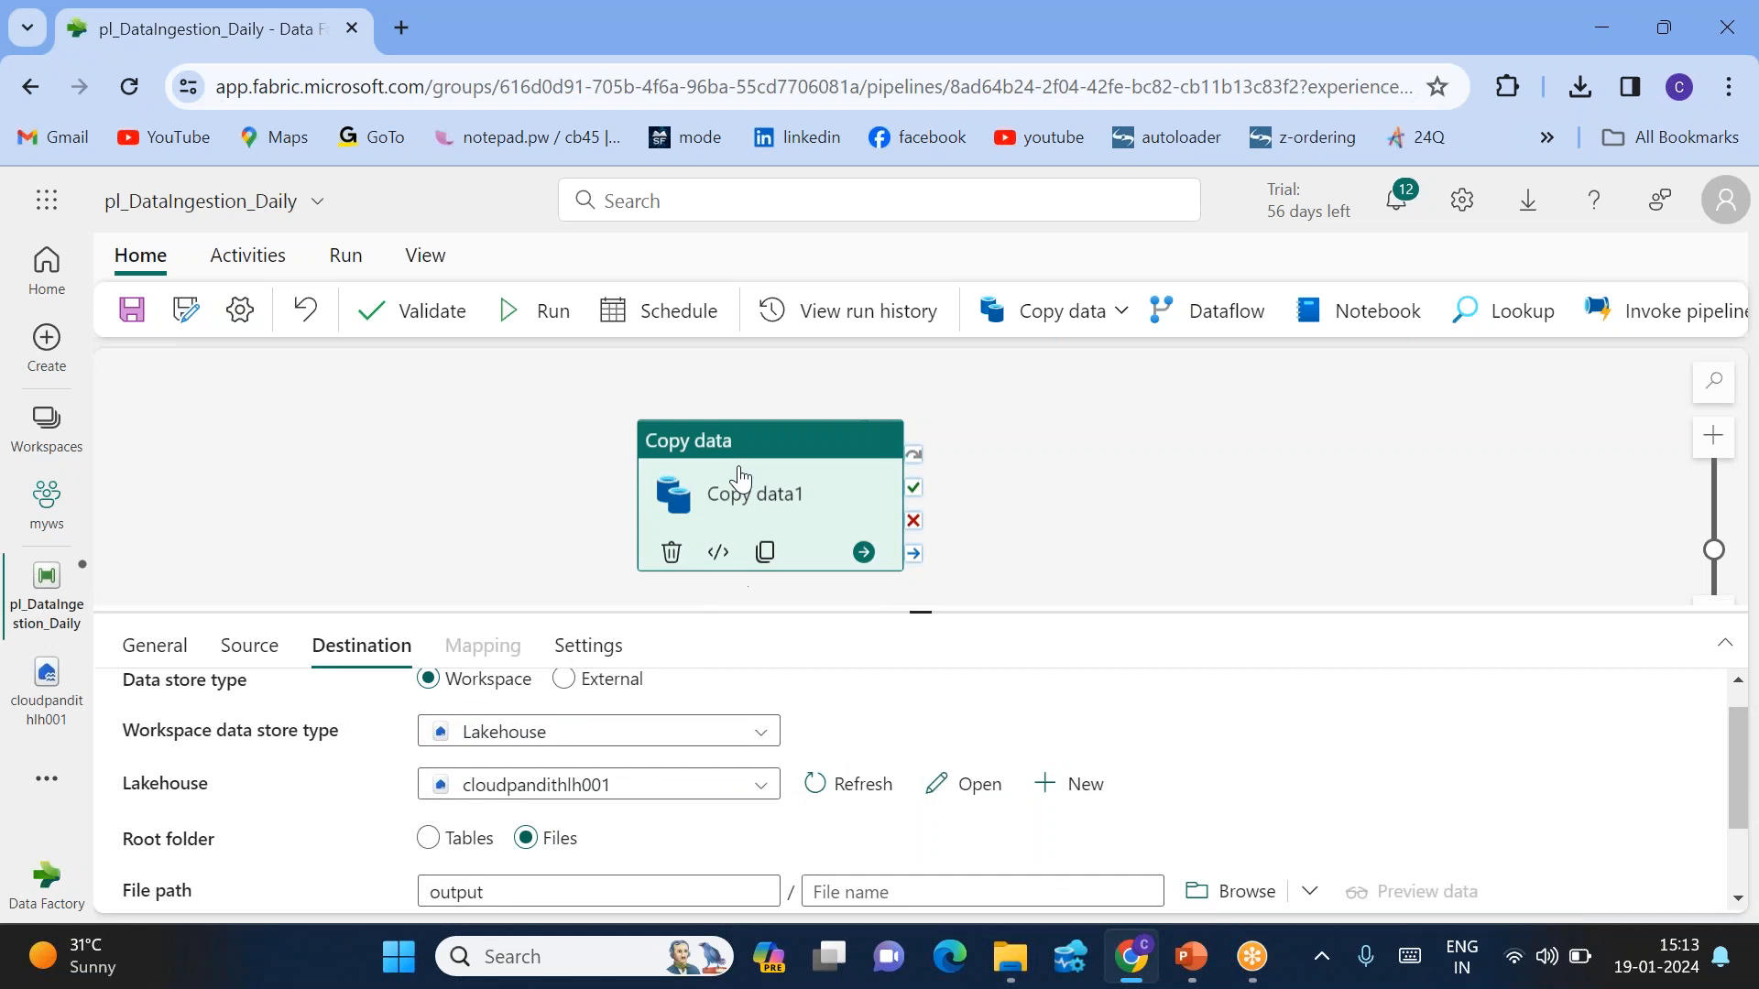
pyautogui.click(140, 313)
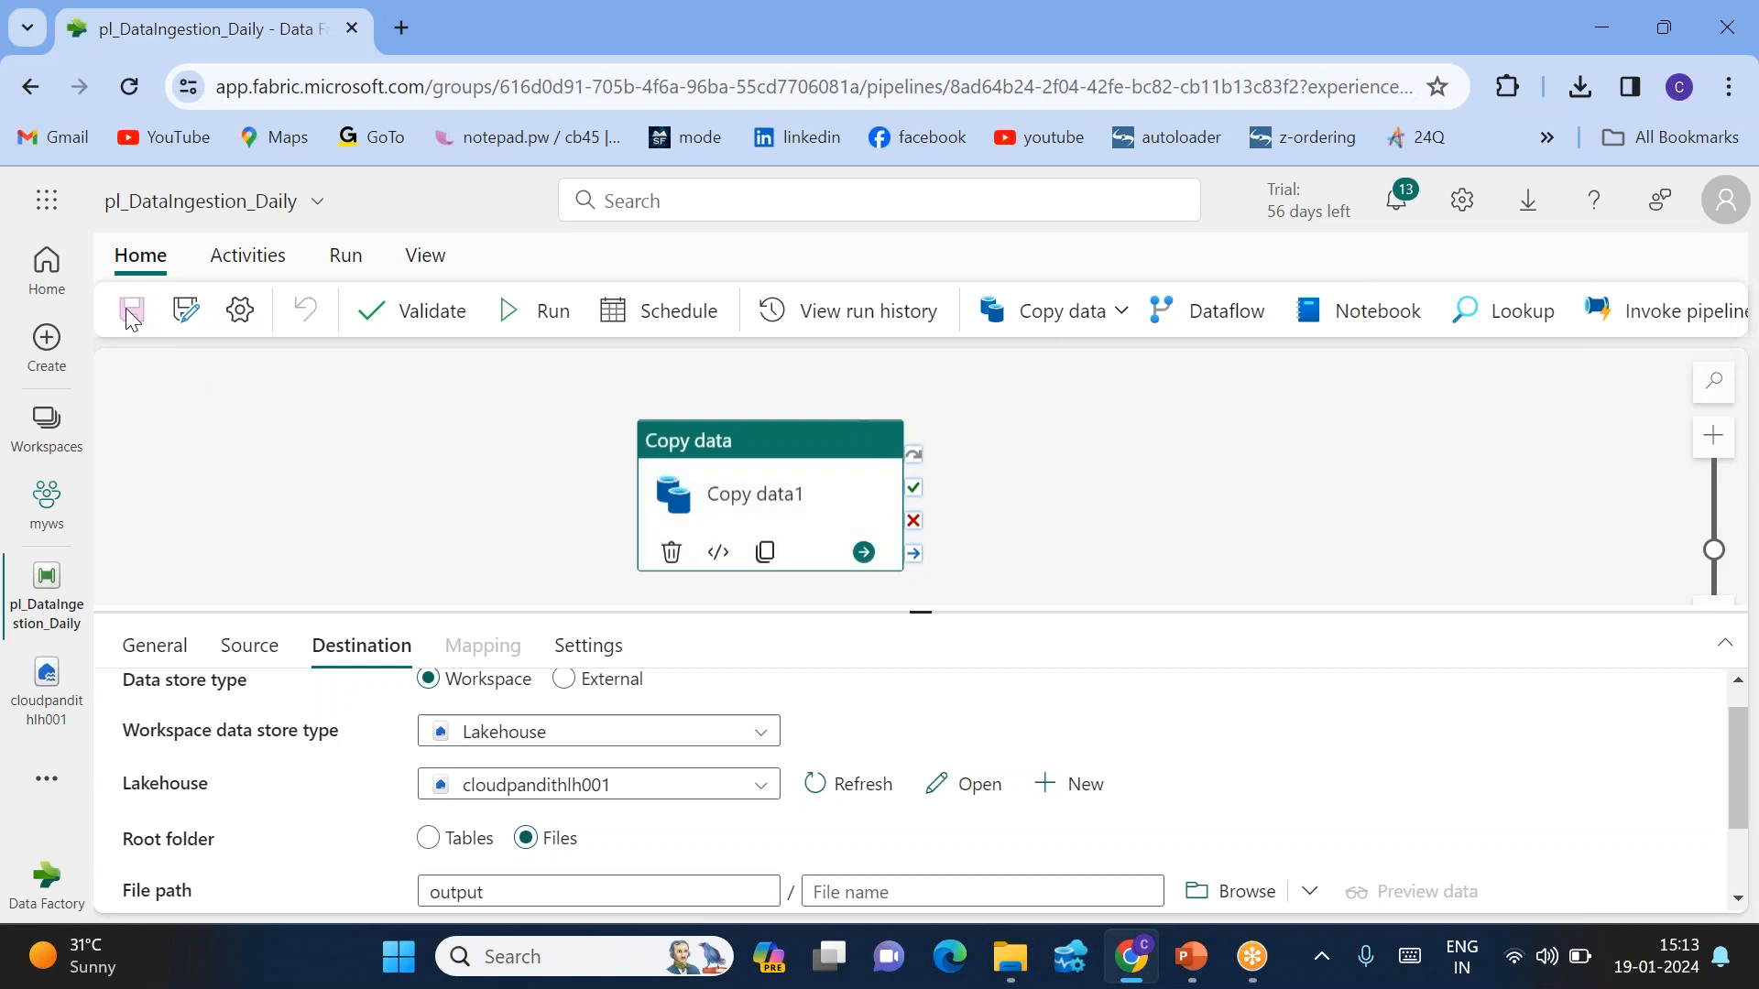
# Open the pipeline's schedule settings and examine the refresh status, scheduled run, repeat, date and time zone options.
pyautogui.click(649, 316)
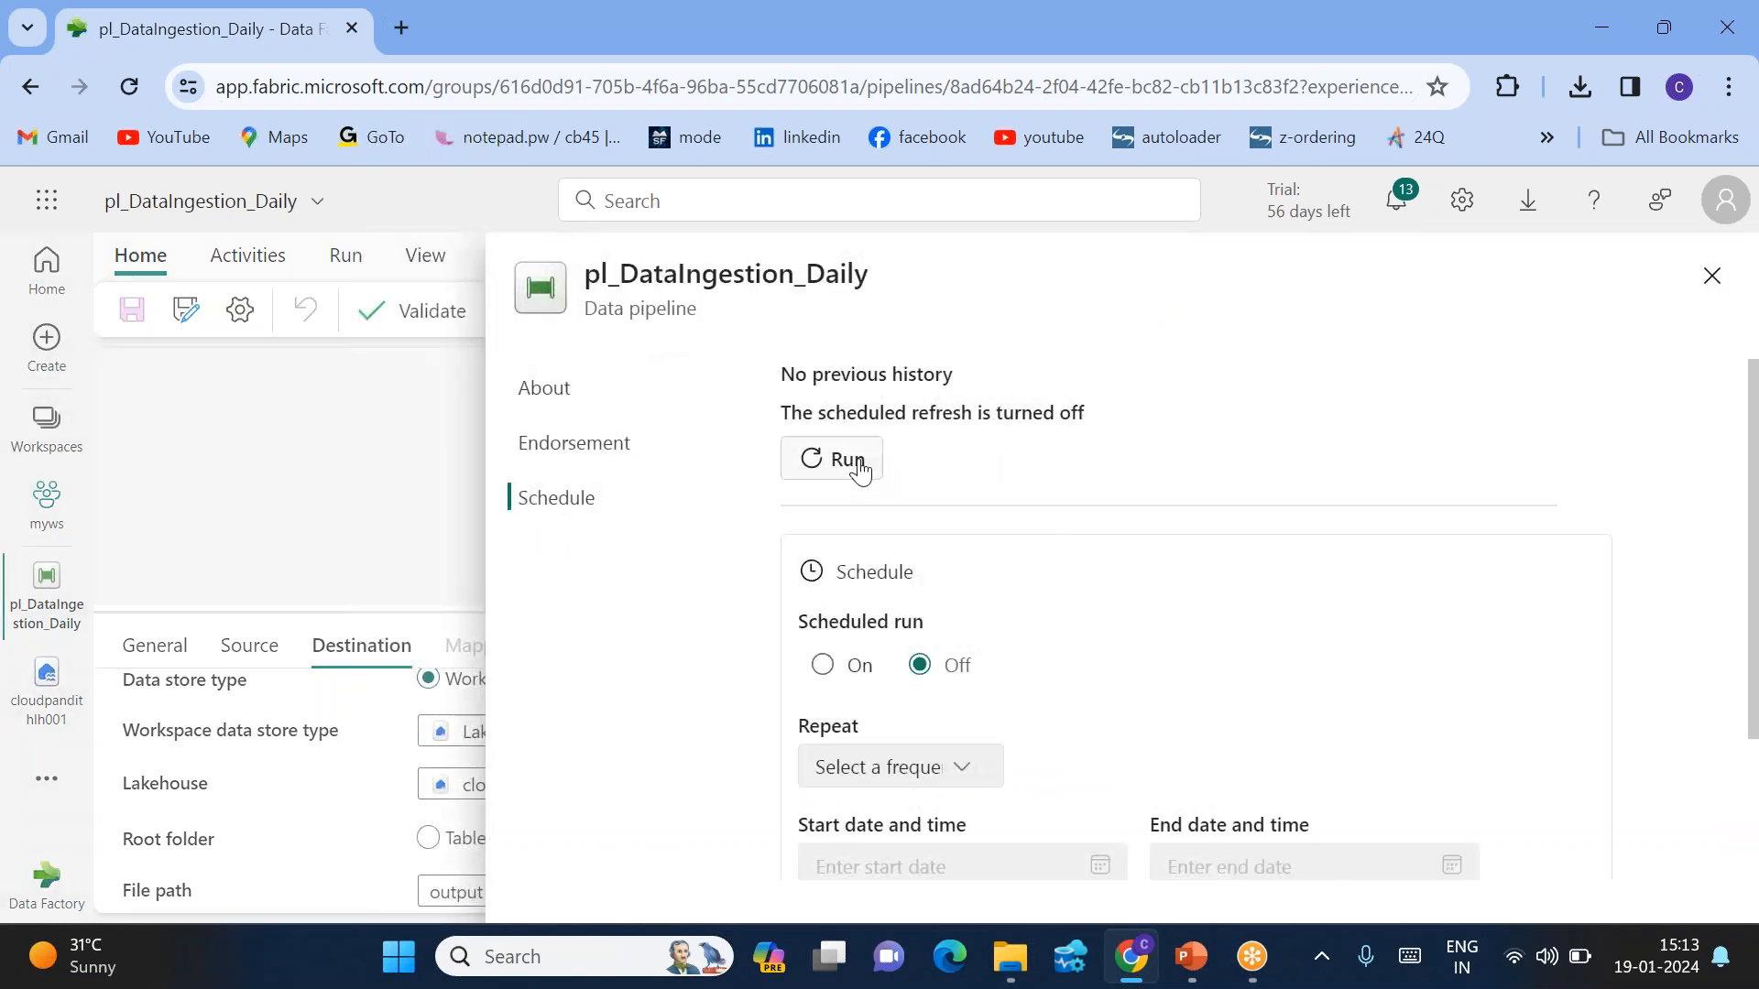
pyautogui.moveTo(792, 417); pyautogui.dragTo(1115, 432)
pyautogui.scroll(-1, 1170, 476)
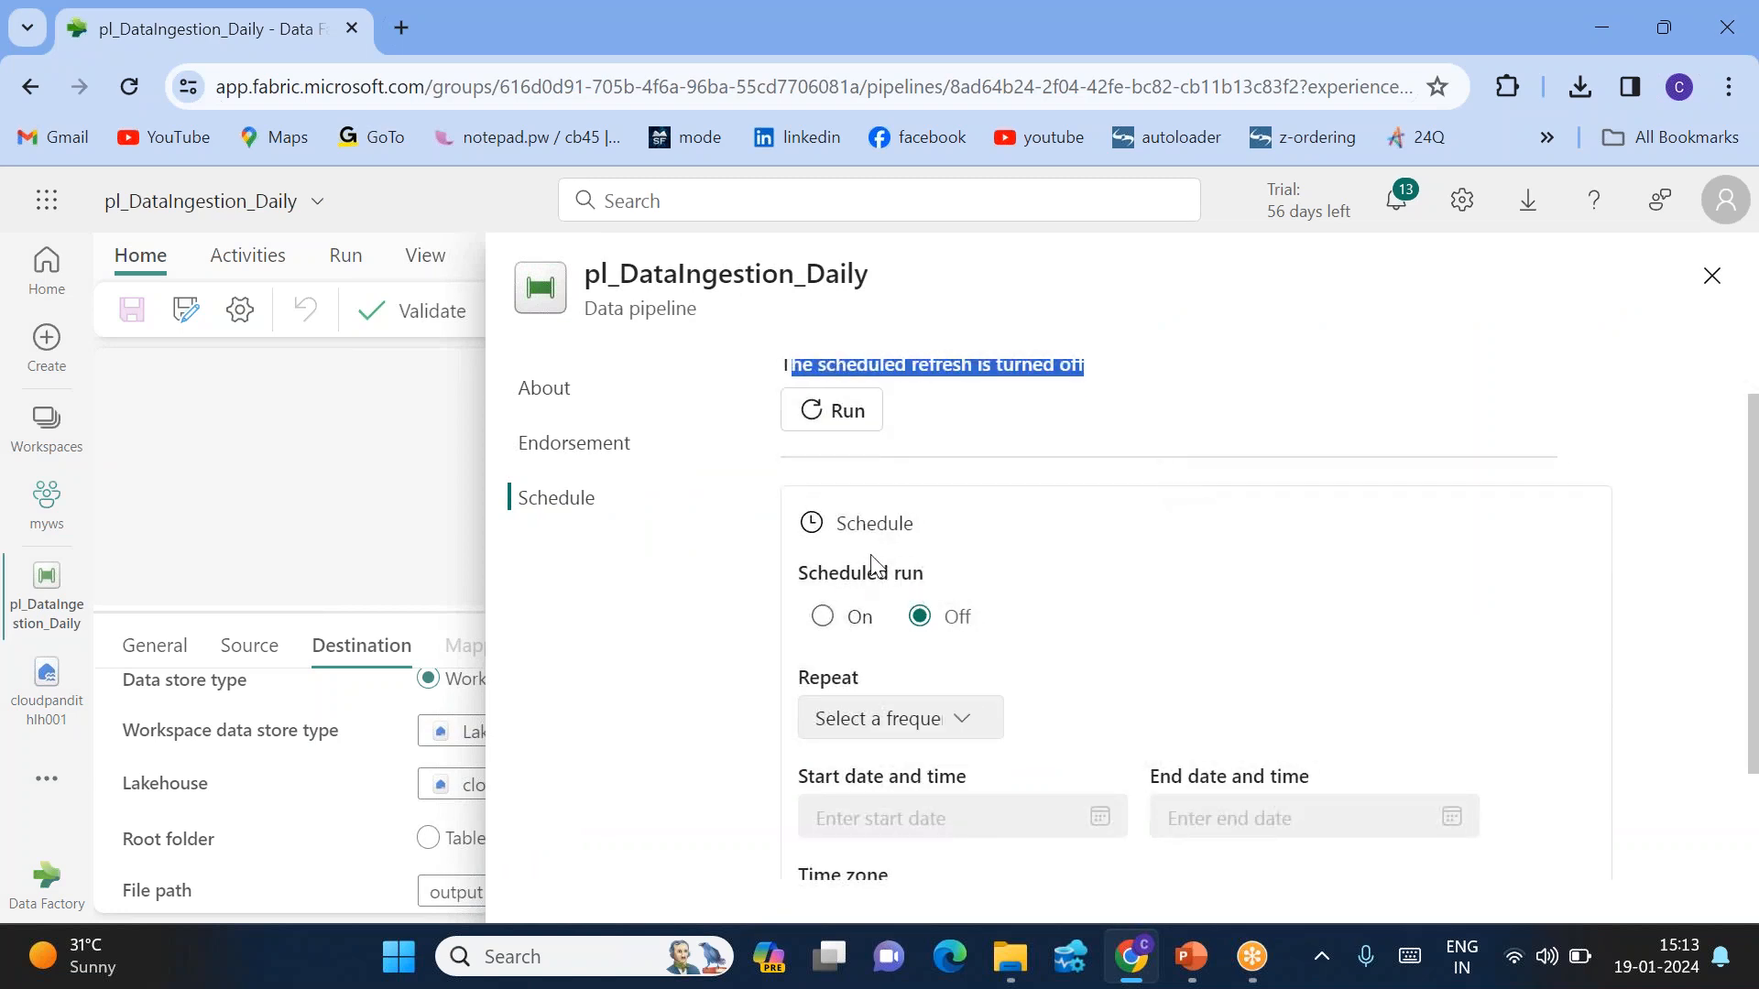
pyautogui.scroll(1, 966, 583)
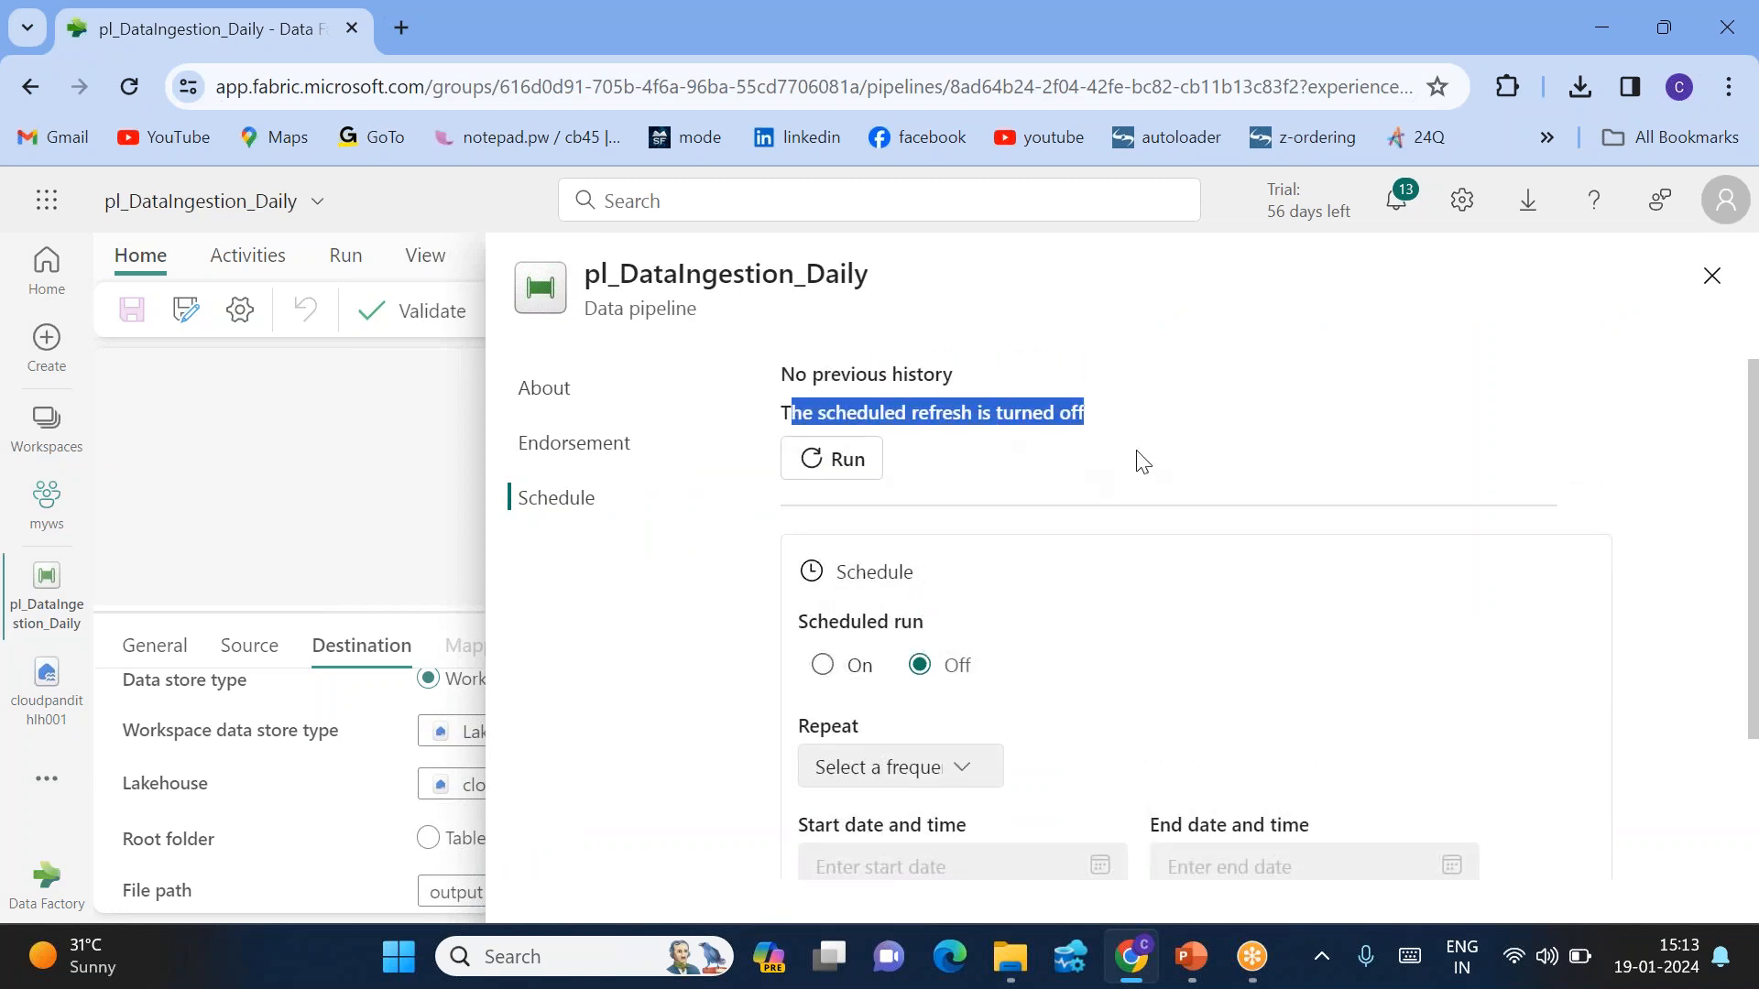
pyautogui.doubleClick(739, 271)
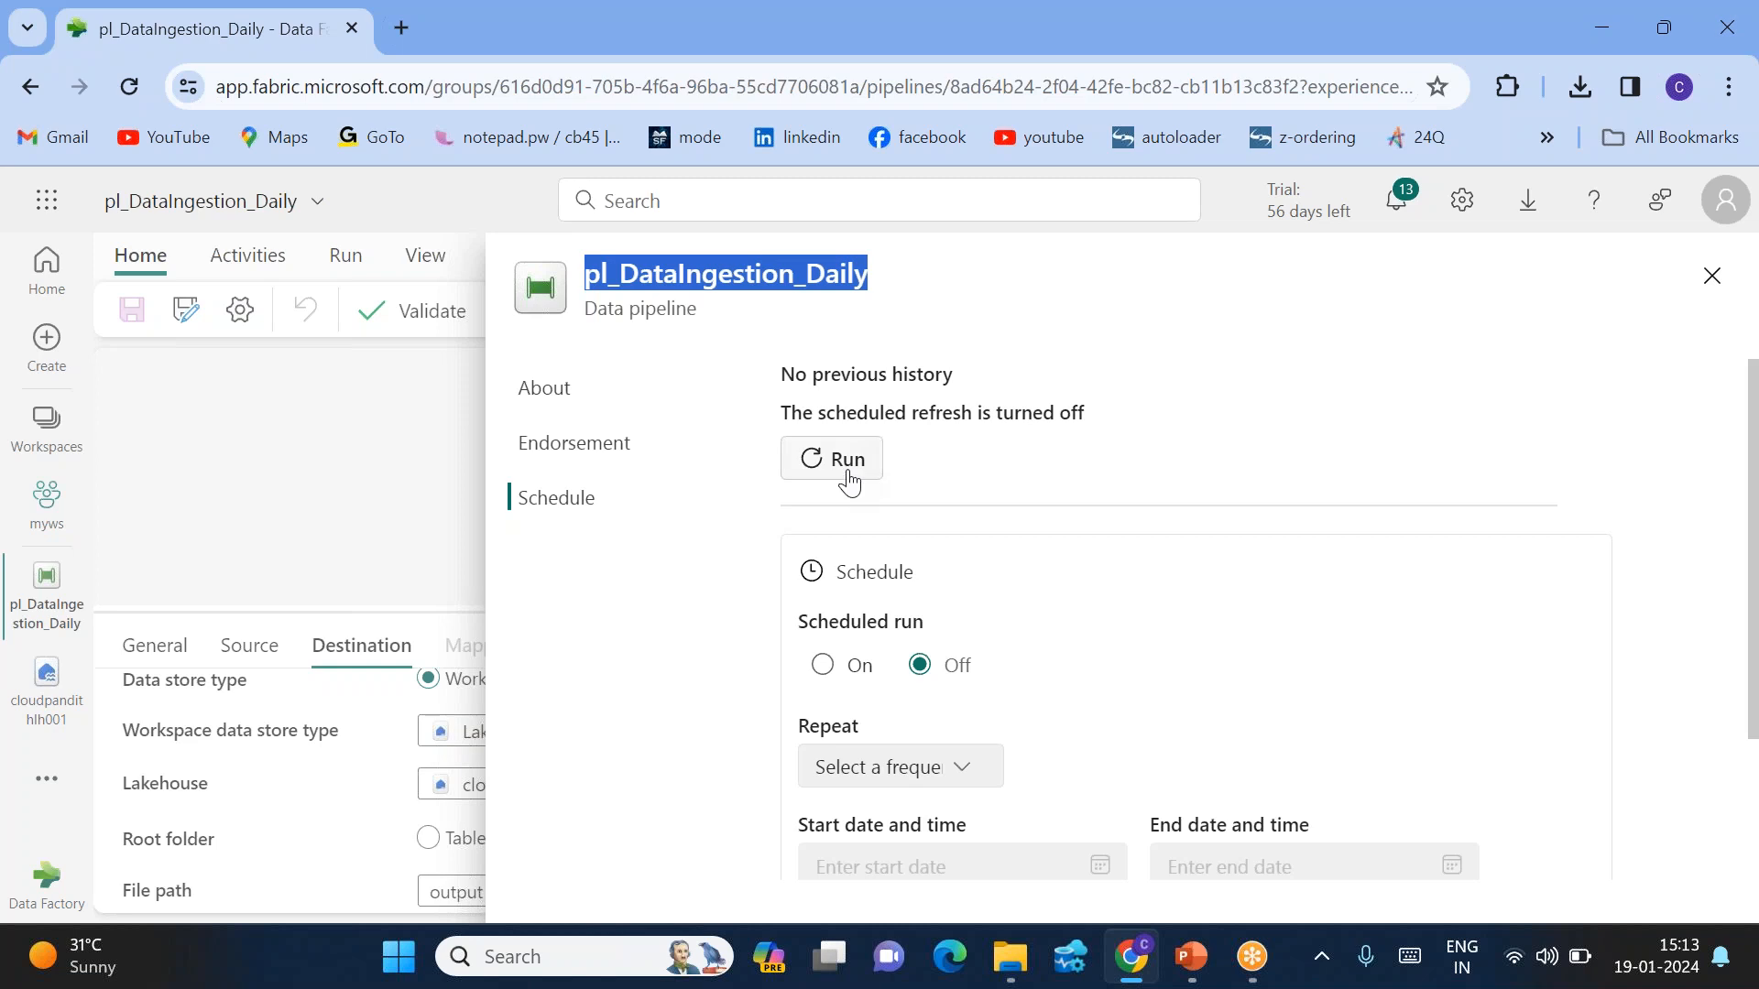
pyautogui.scroll(-2, 1064, 546)
pyautogui.scroll(-1, 1064, 546)
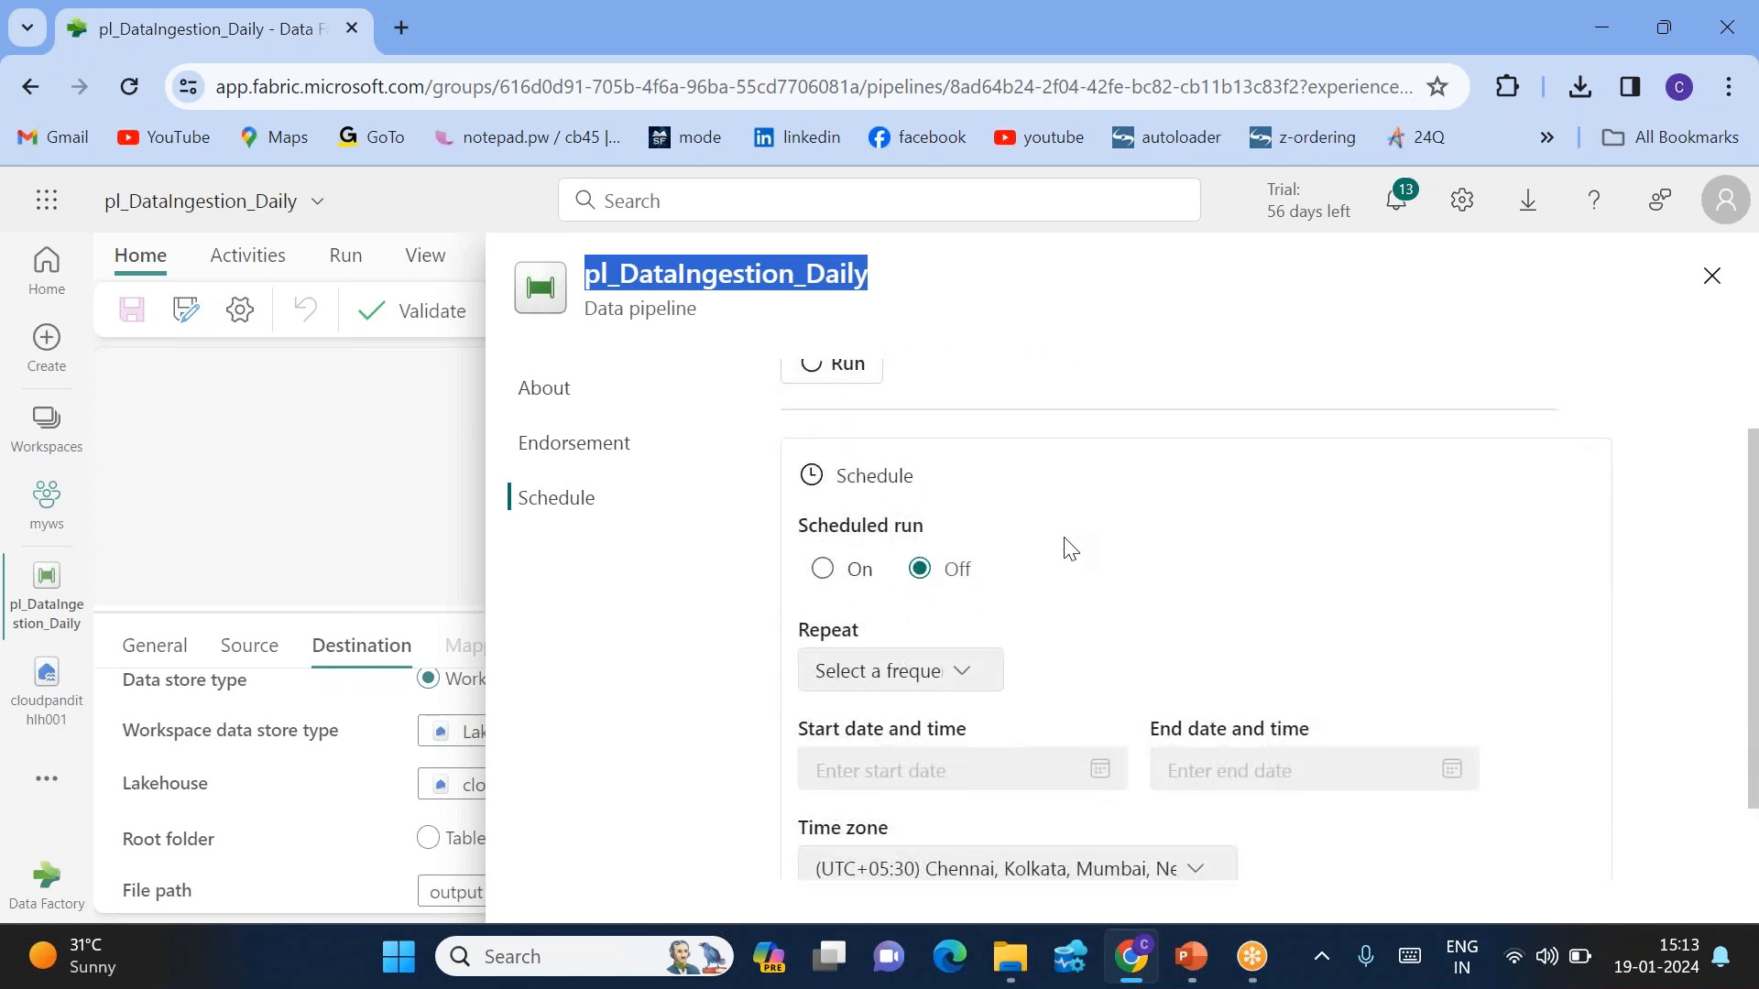
pyautogui.scroll(3, 1064, 546)
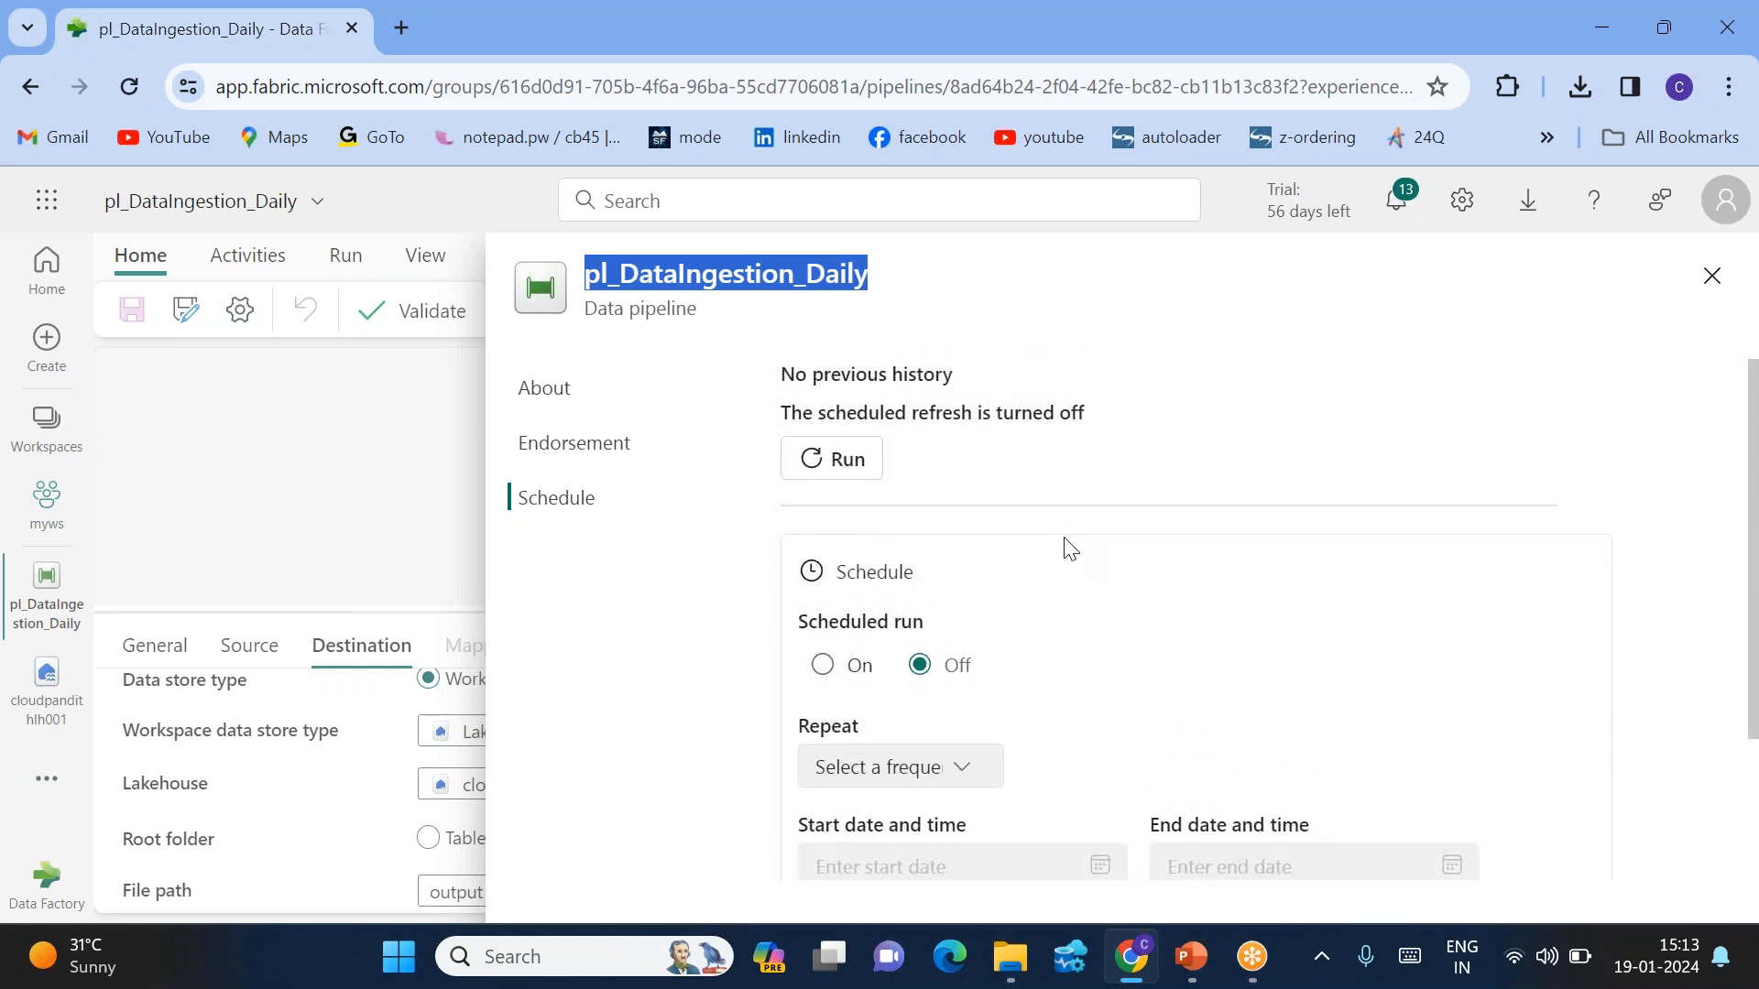
# Turn on the scheduled run for the pl_DataIngestion_Daily pipeline.
pyautogui.scroll(-1, 1064, 546)
pyautogui.click(823, 626)
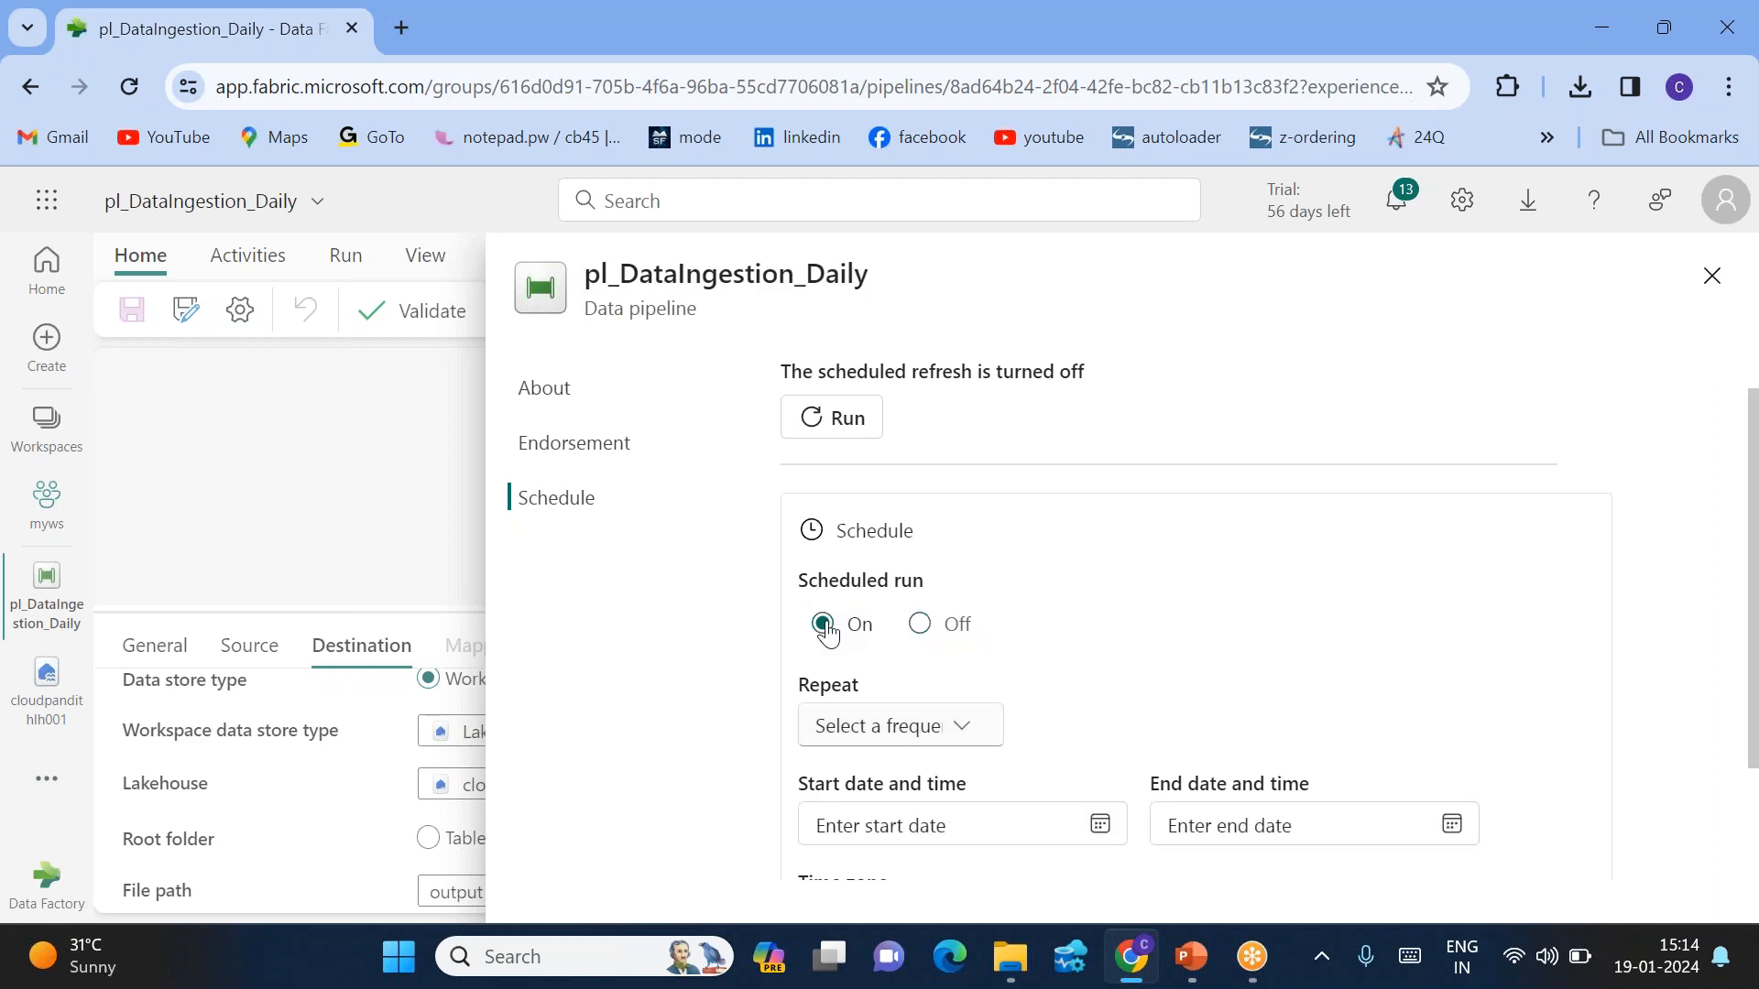
pyautogui.scroll(-3, 1069, 672)
pyautogui.scroll(-1, 1072, 600)
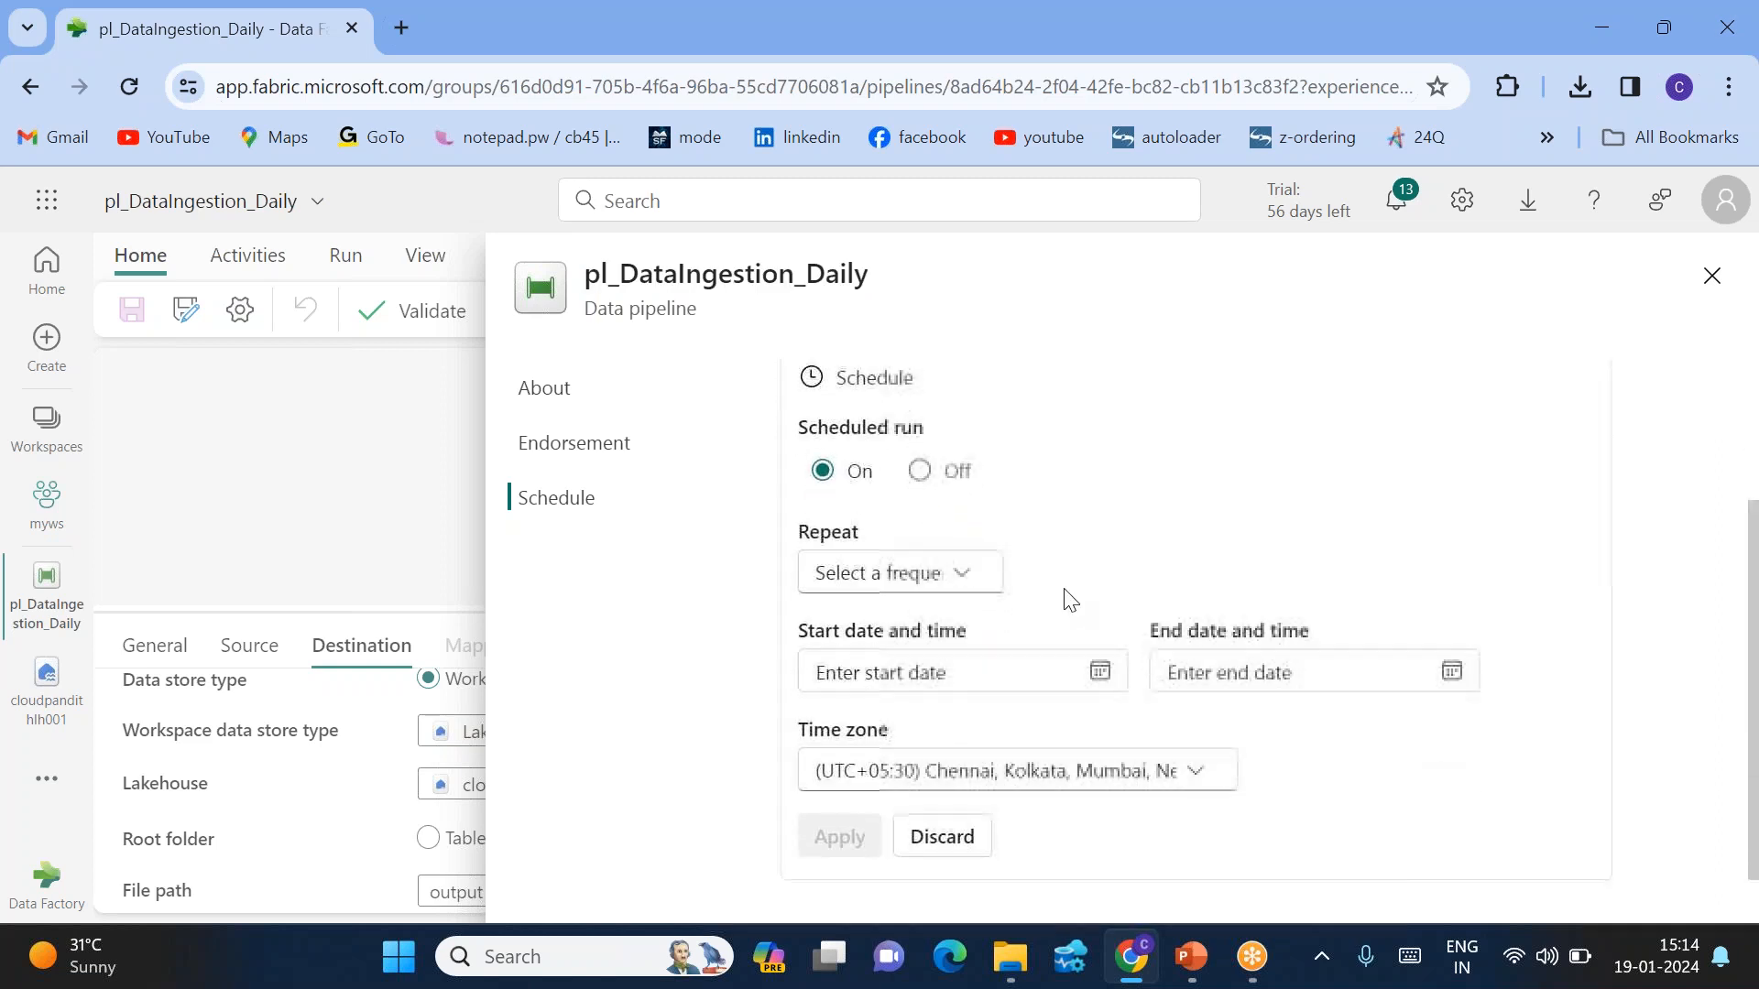
# Try the by-the-minute and hourly repeat options for the schedule, entering an interval of 1 hour.
pyautogui.click(952, 580)
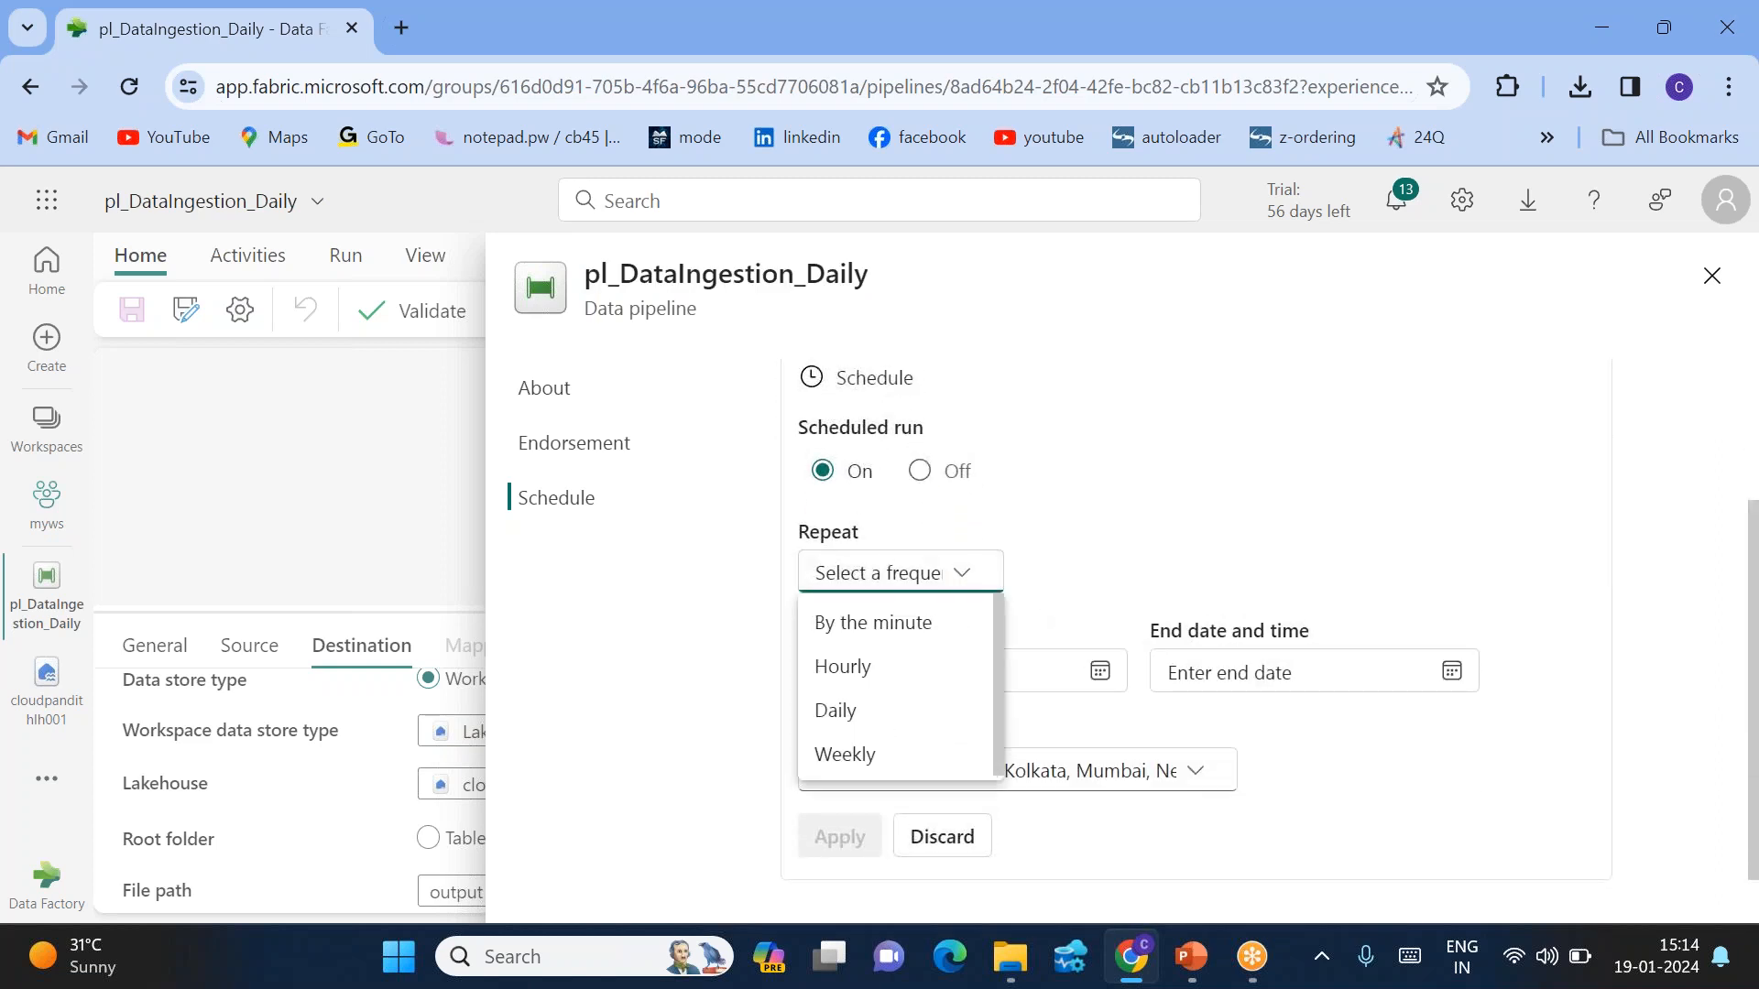
pyautogui.click(896, 626)
pyautogui.scroll(-3, 1066, 581)
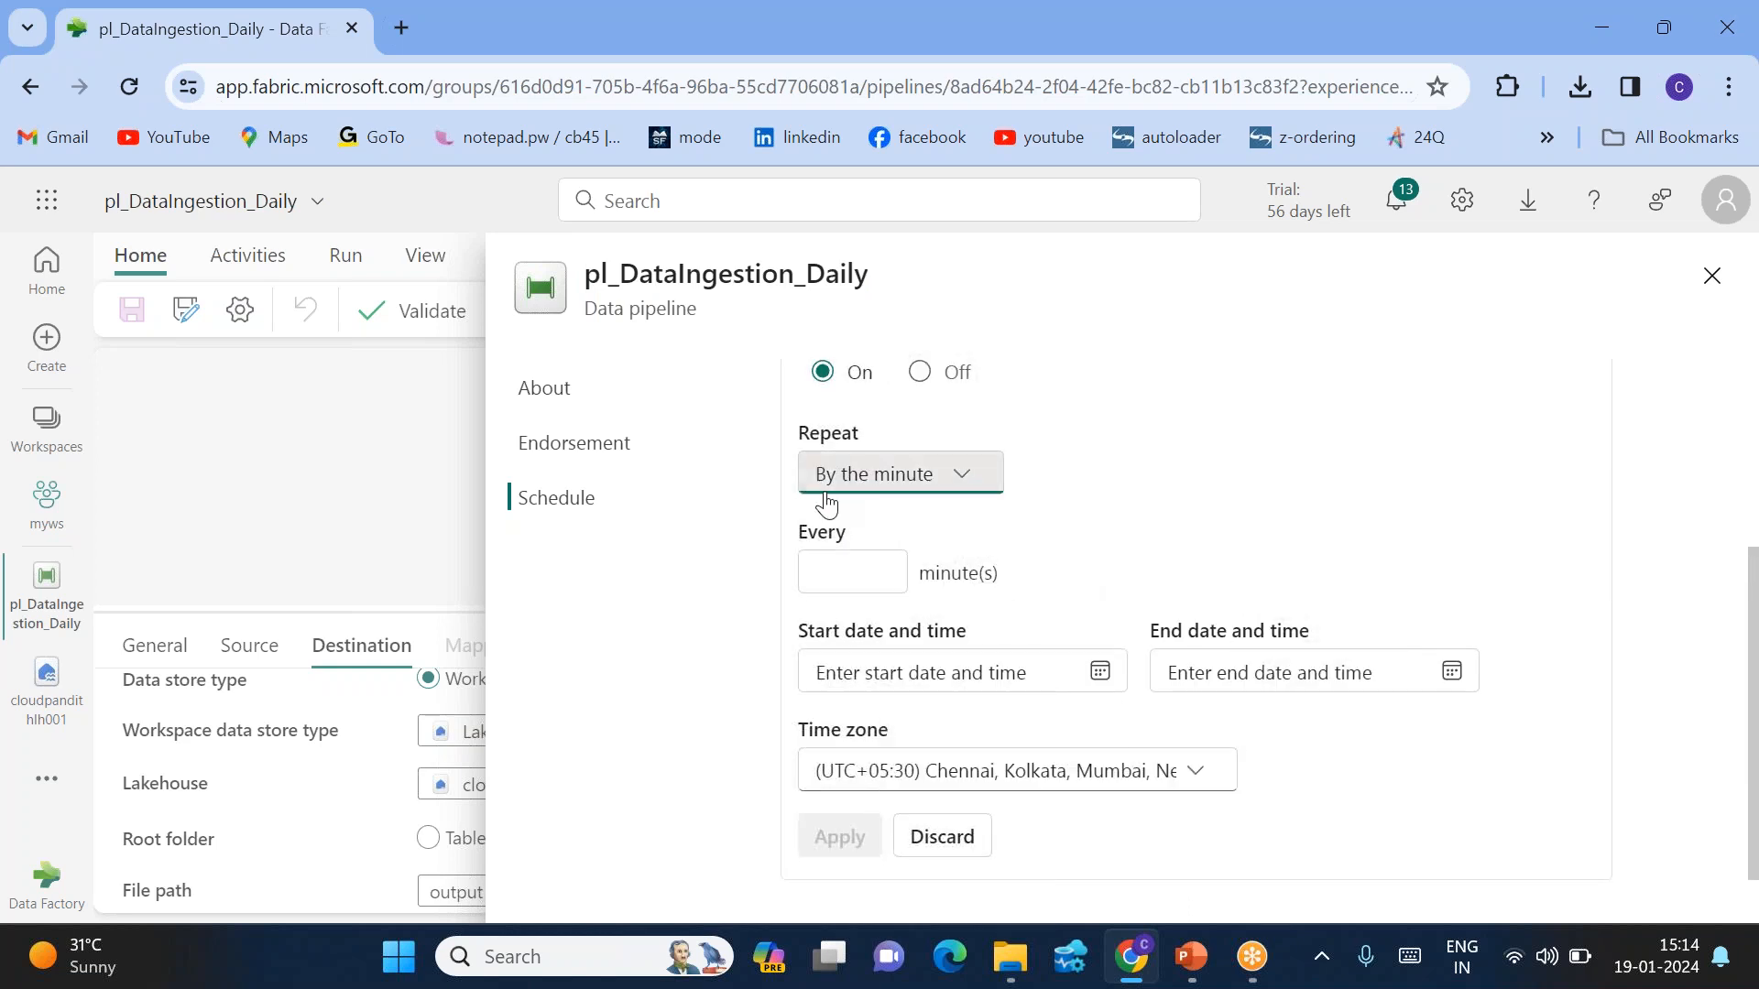
pyautogui.click(861, 574)
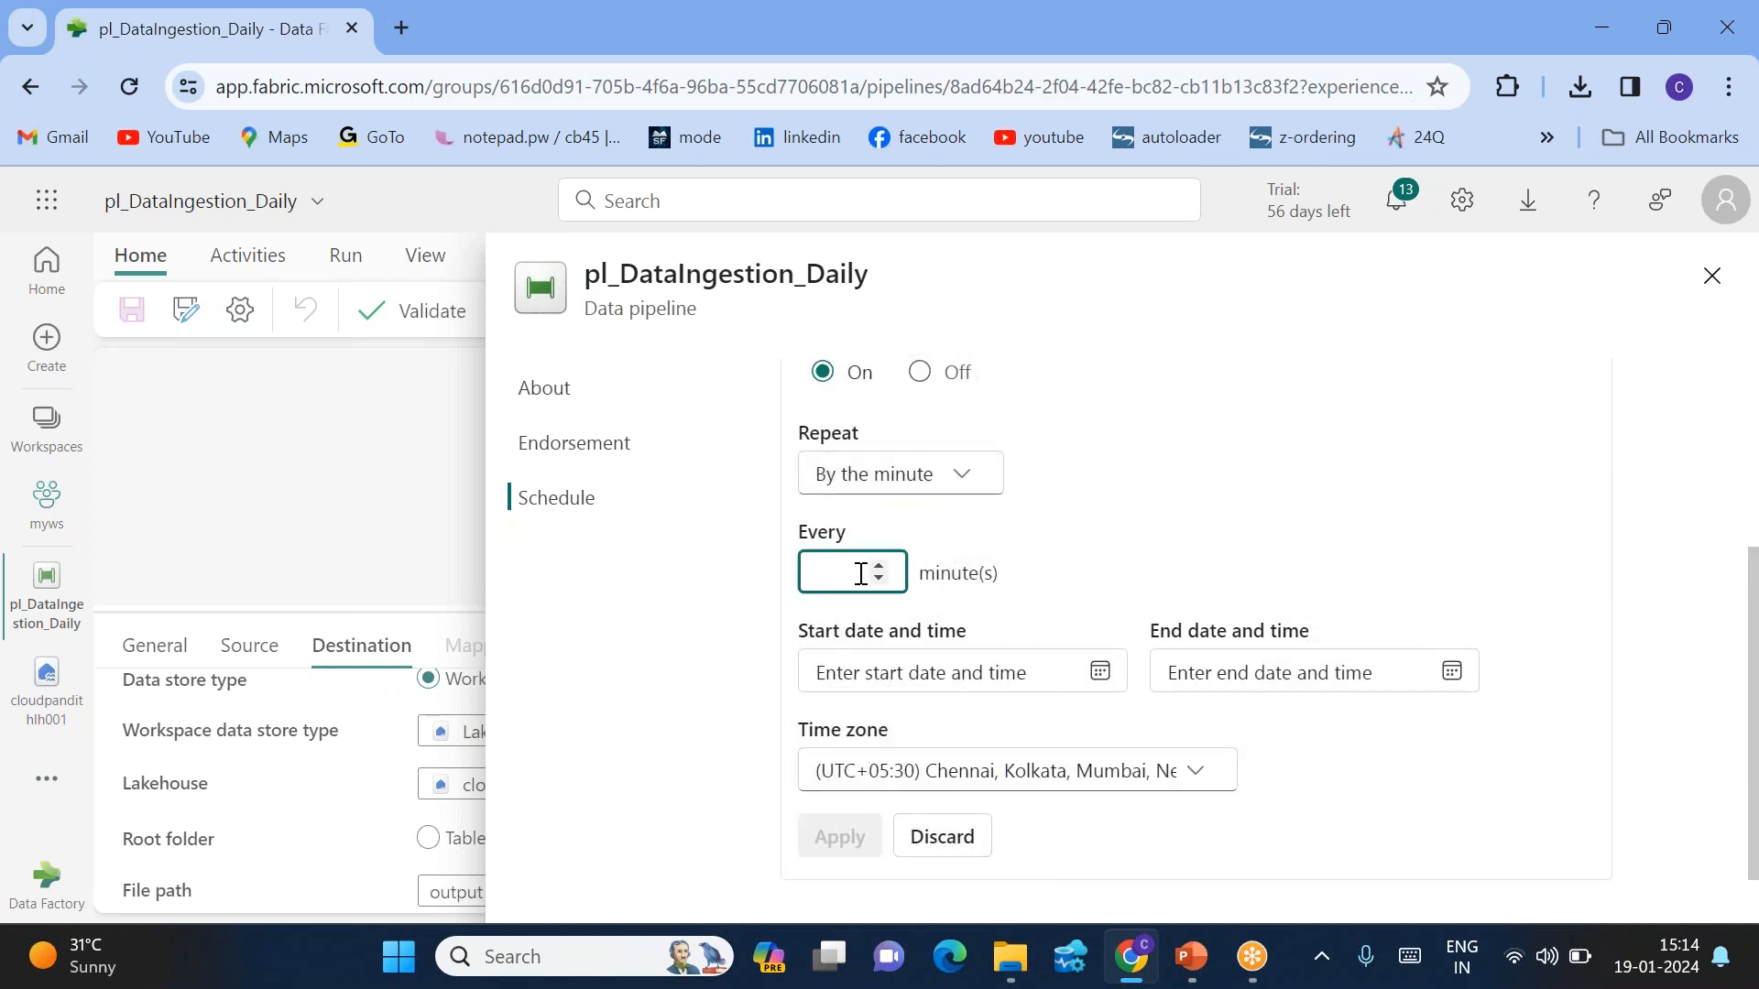
pyautogui.click(1066, 563)
pyautogui.click(841, 584)
pyautogui.click(954, 471)
pyautogui.click(847, 565)
pyautogui.click(835, 572)
pyautogui.press('BackSpace')
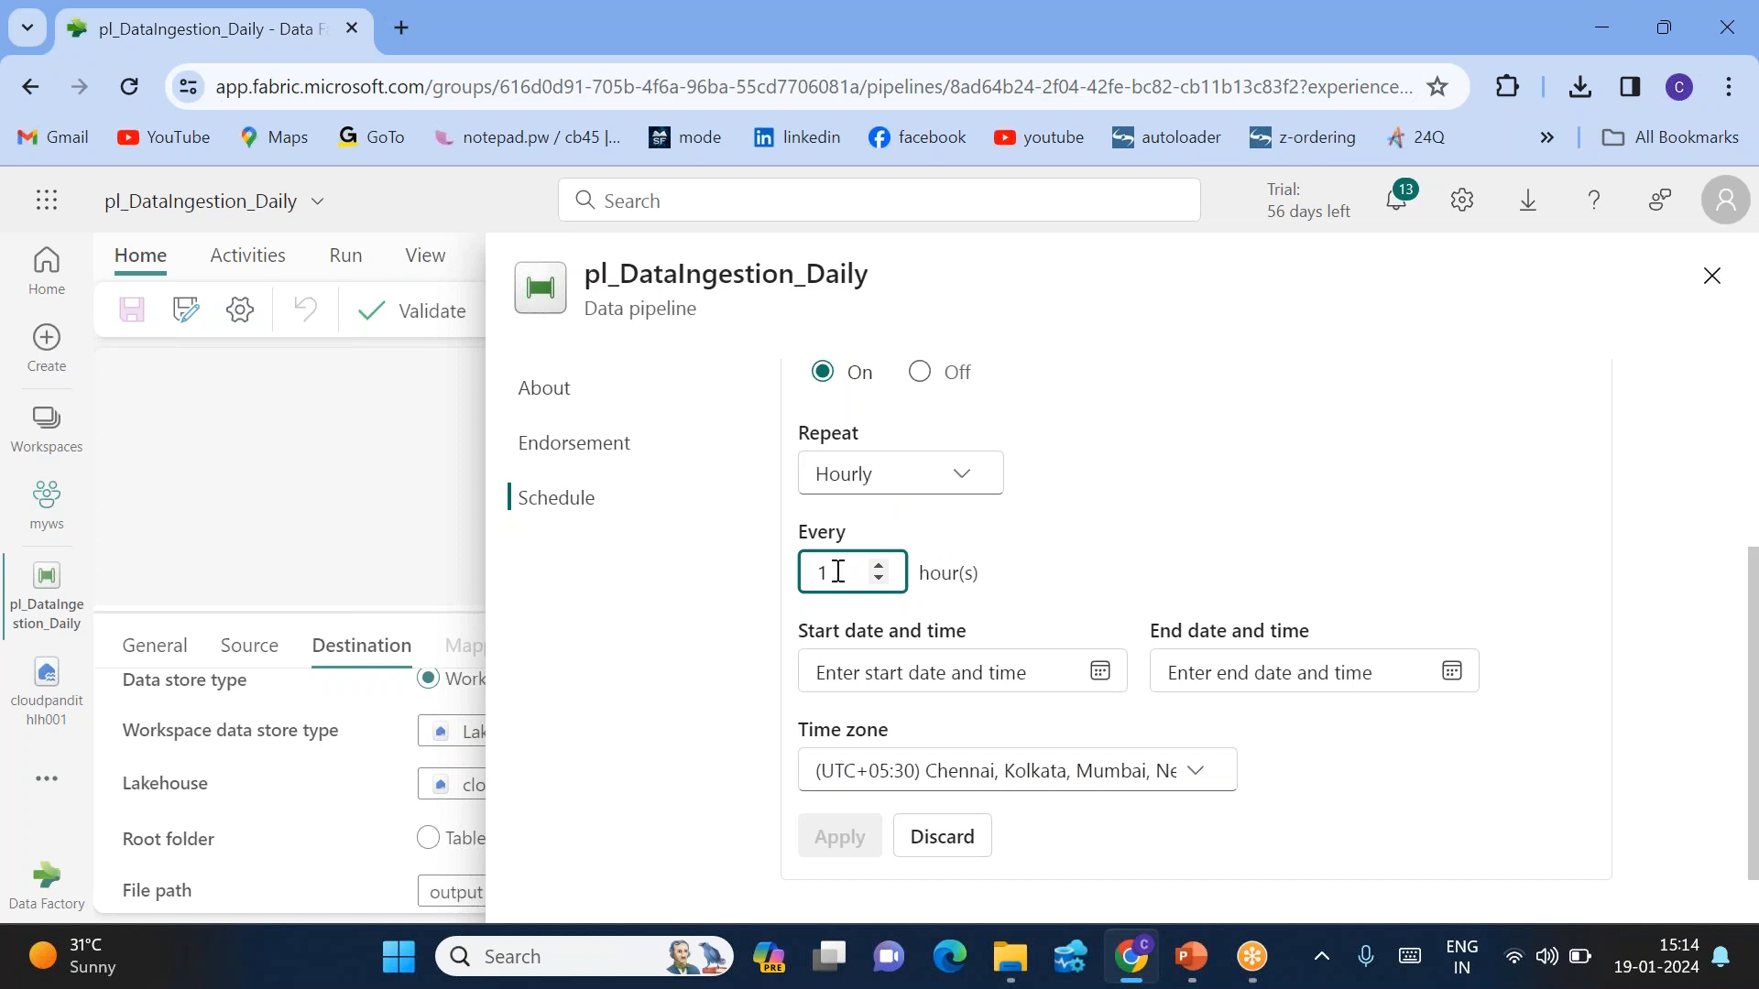
# Set the schedule to repeat daily with two run times, 15:16 and 15:17.
pyautogui.click(907, 475)
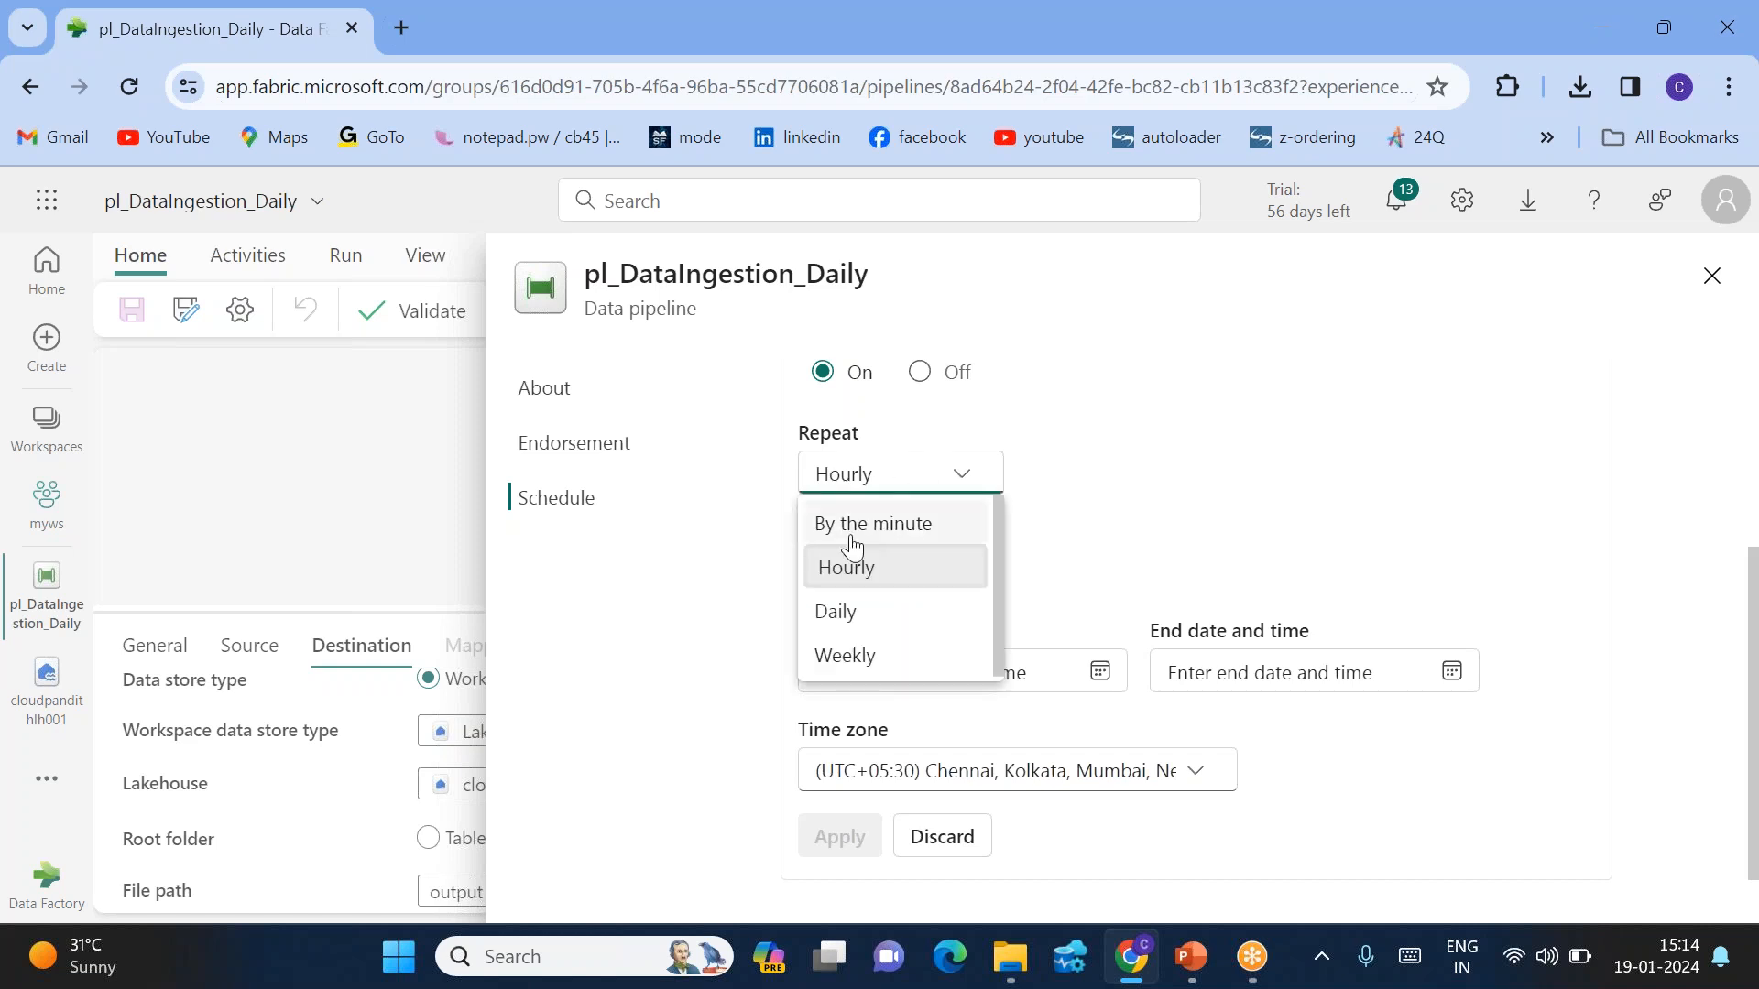
pyautogui.click(828, 614)
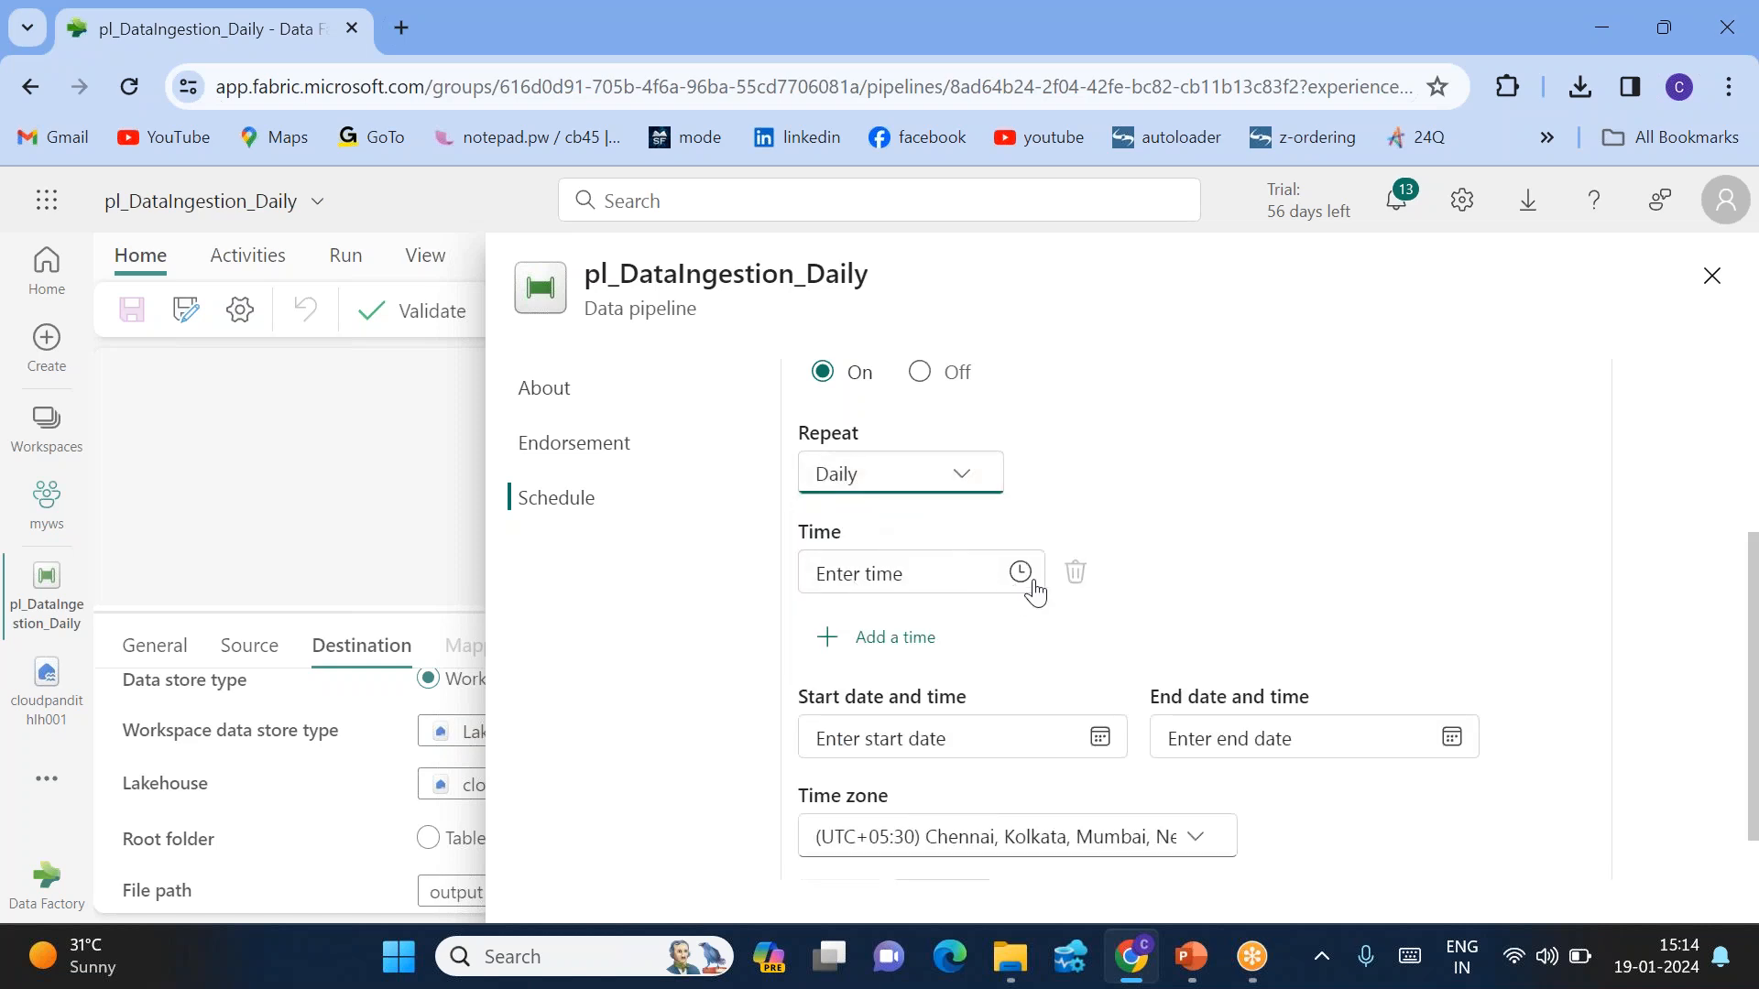
pyautogui.click(1024, 573)
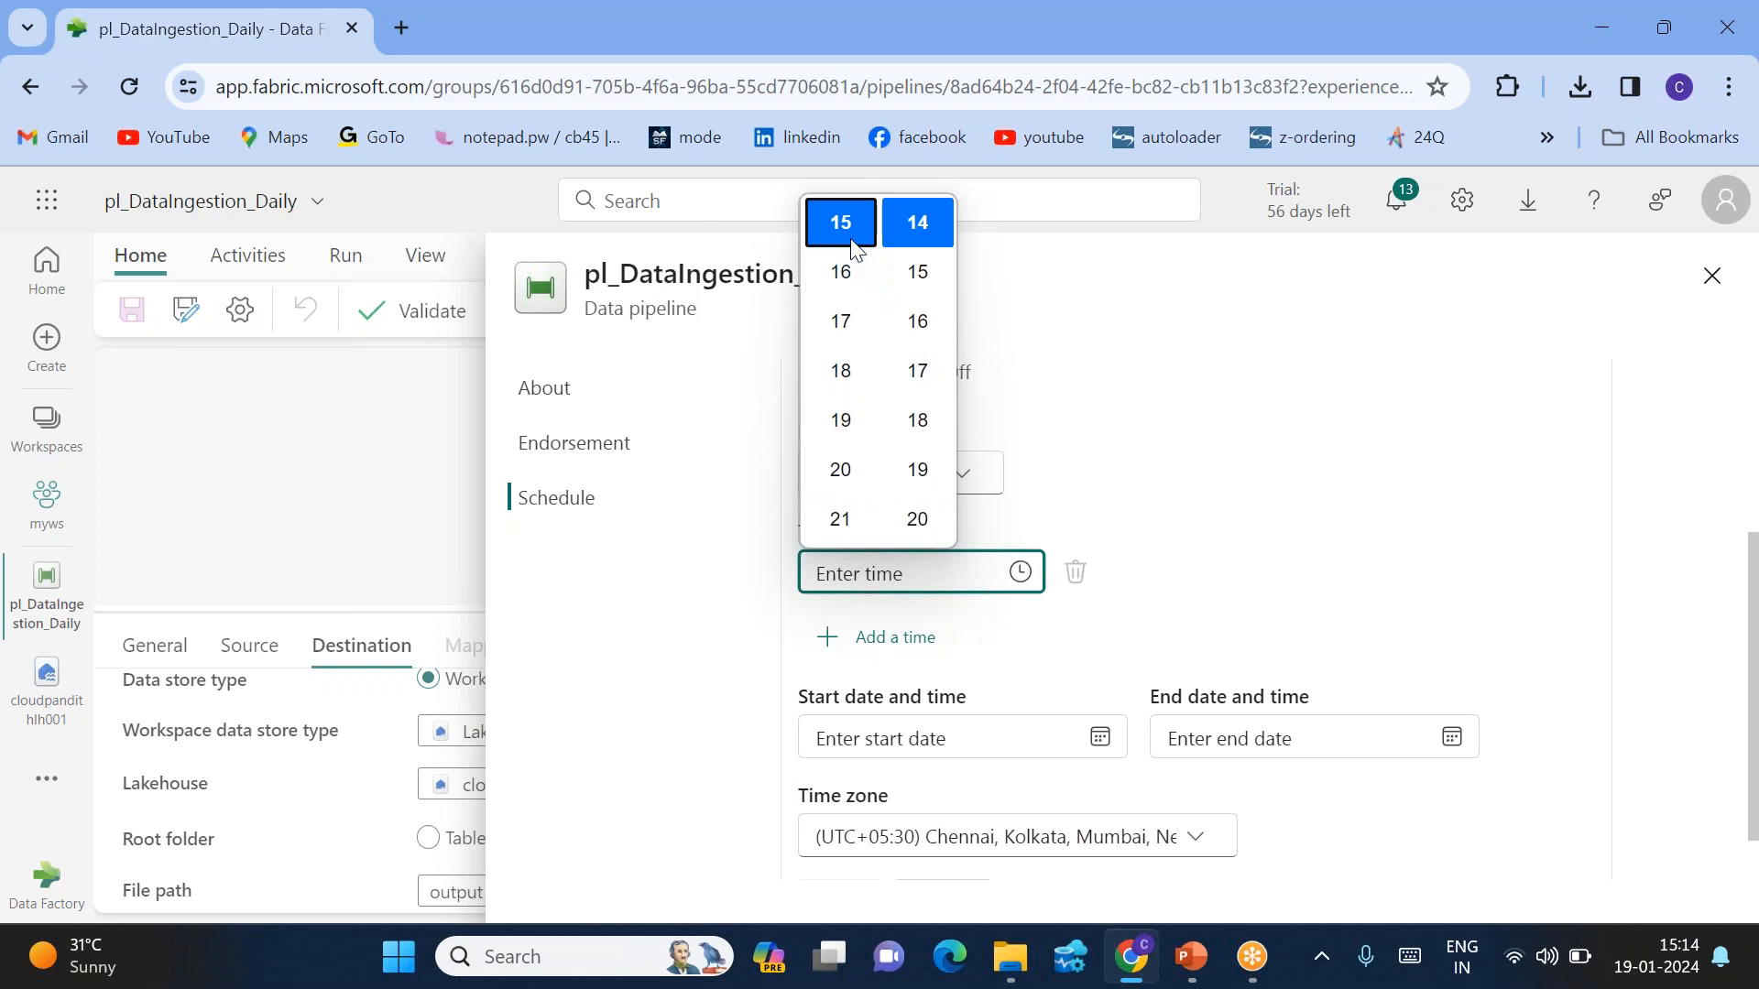
pyautogui.click(918, 321)
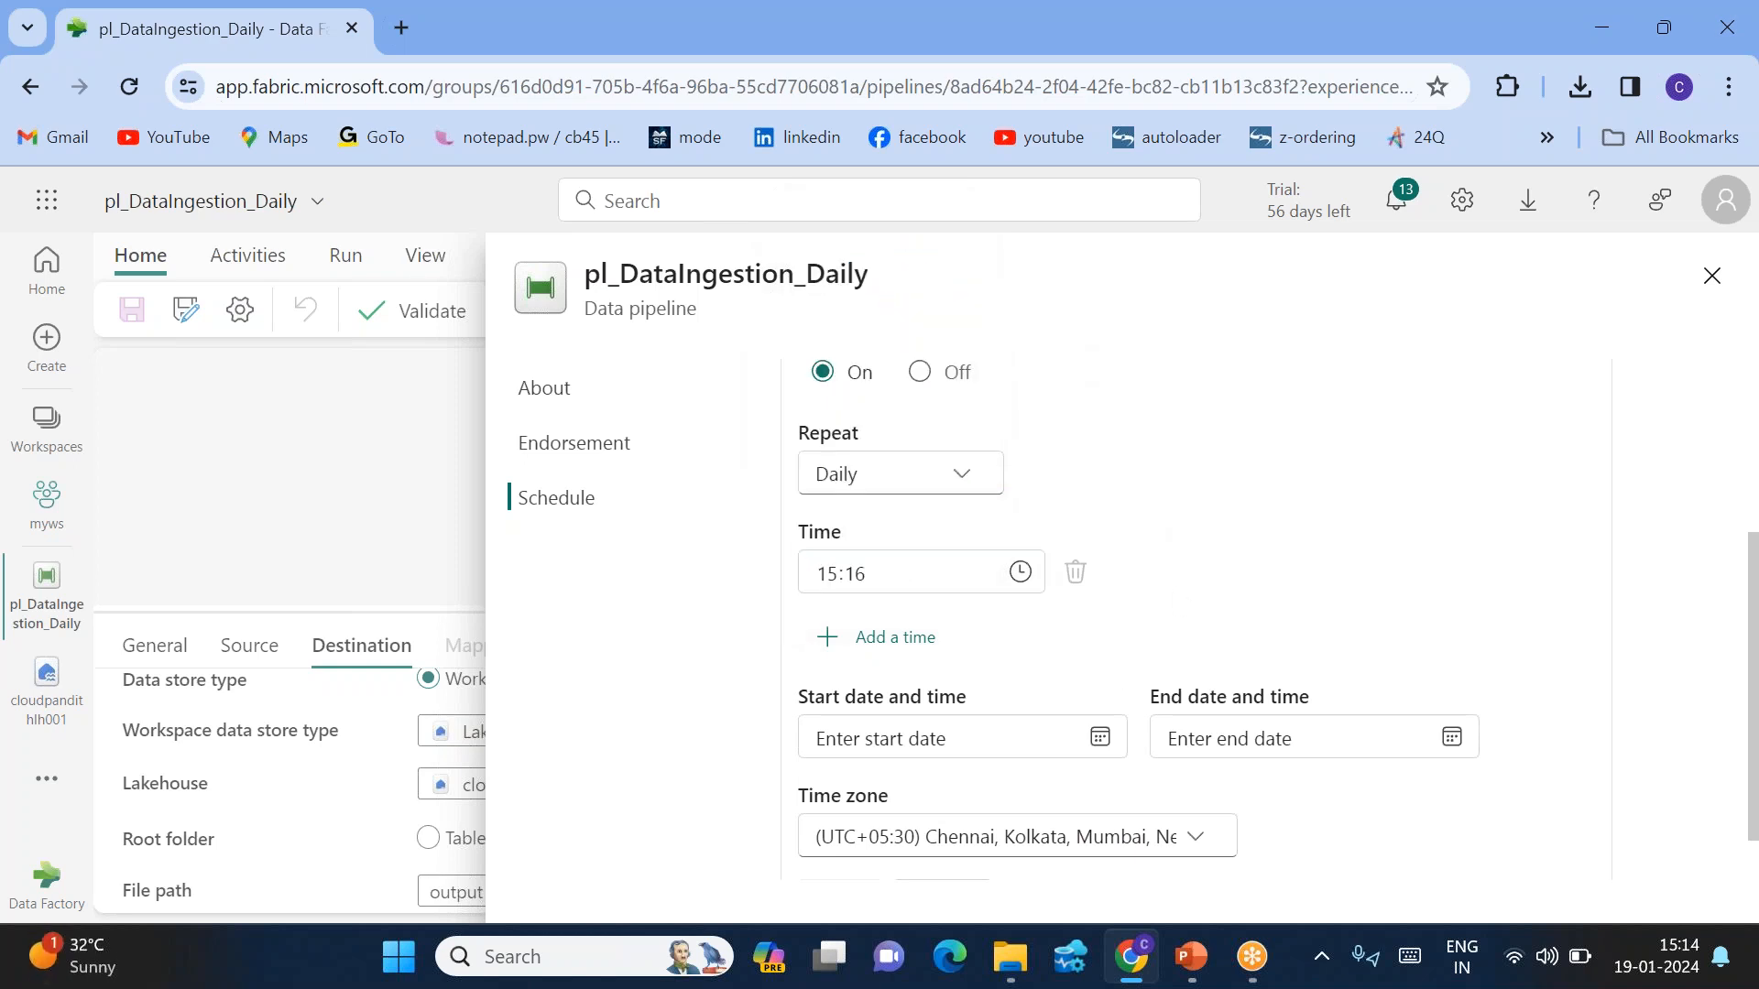
pyautogui.click(882, 642)
pyautogui.click(1002, 615)
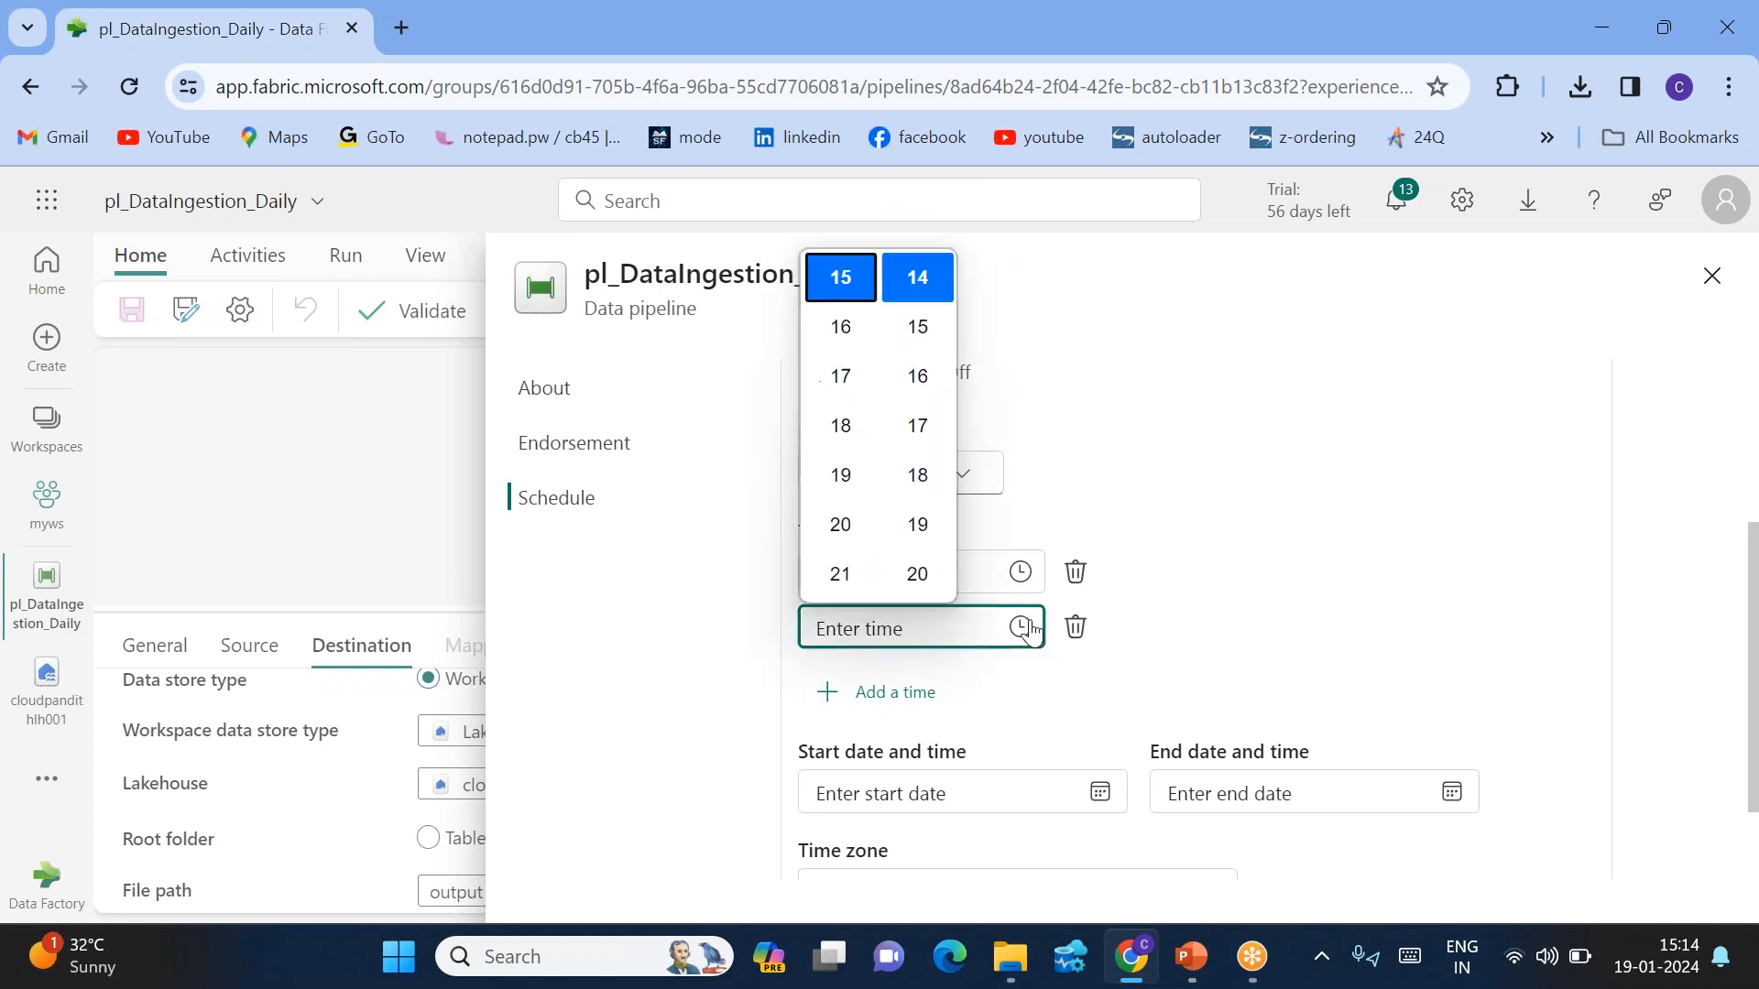
pyautogui.click(922, 412)
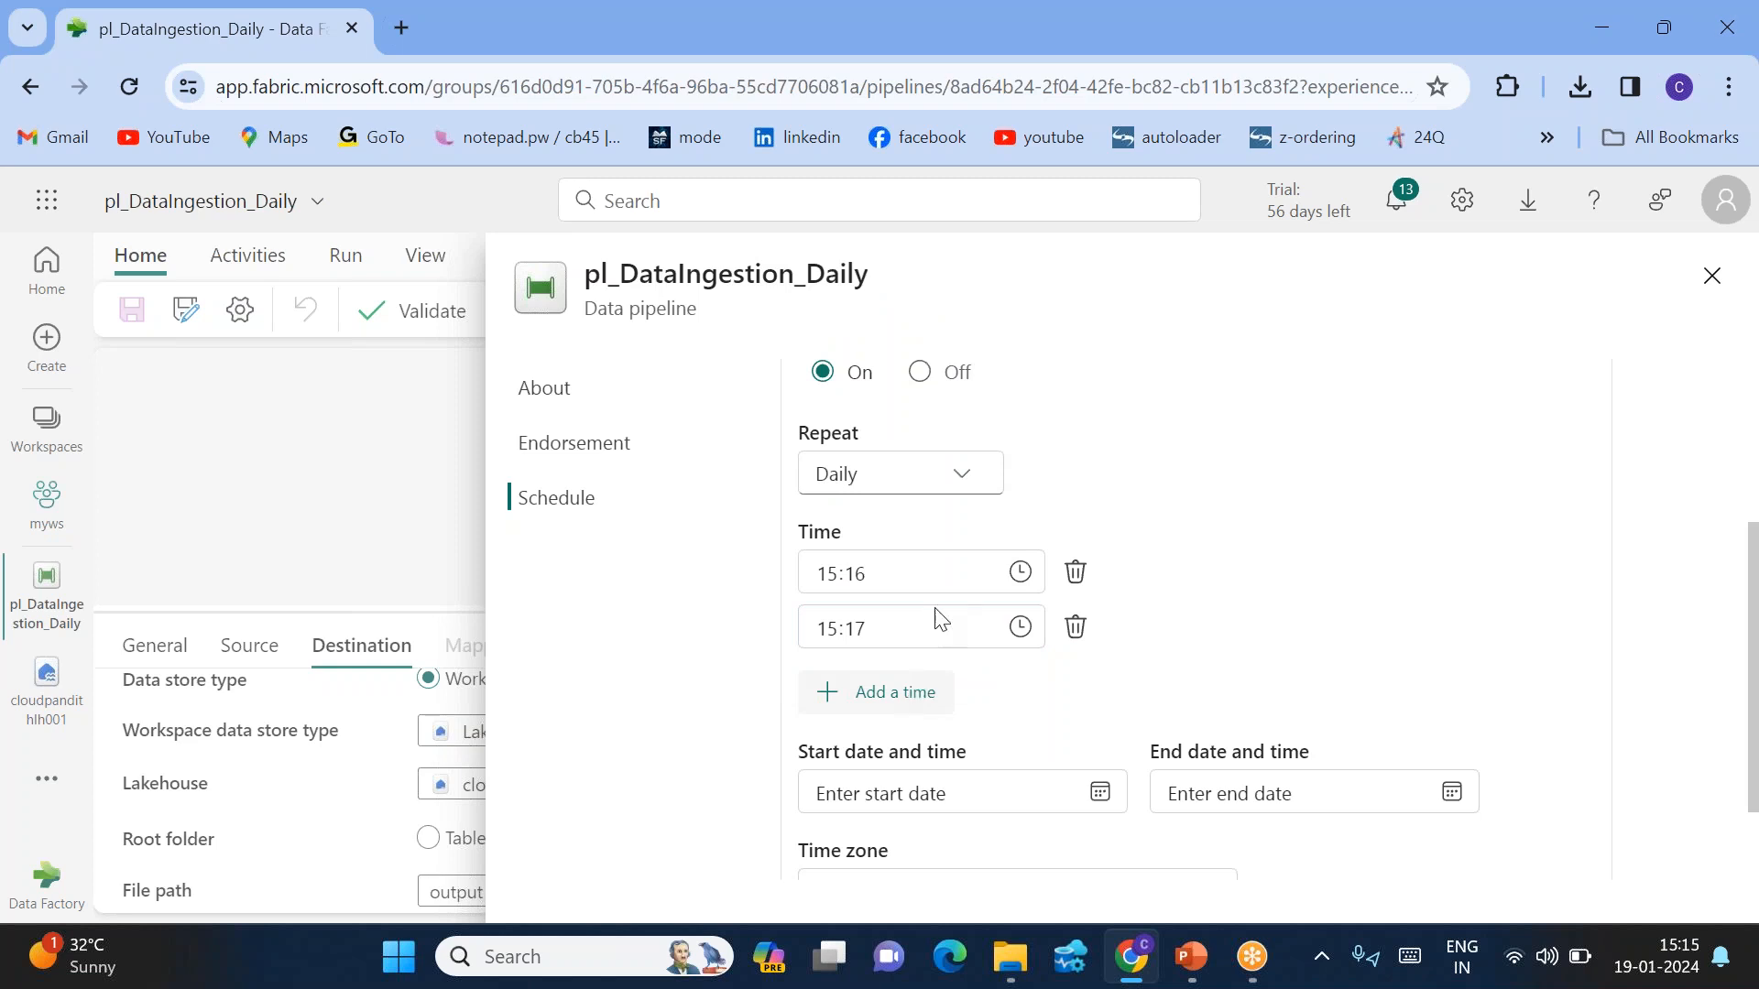
# Try a weekly repeat with different weekdays such as Wednesday, Saturday and Friday, and return the repeat setting to Daily.
pyautogui.click(941, 484)
pyautogui.click(857, 656)
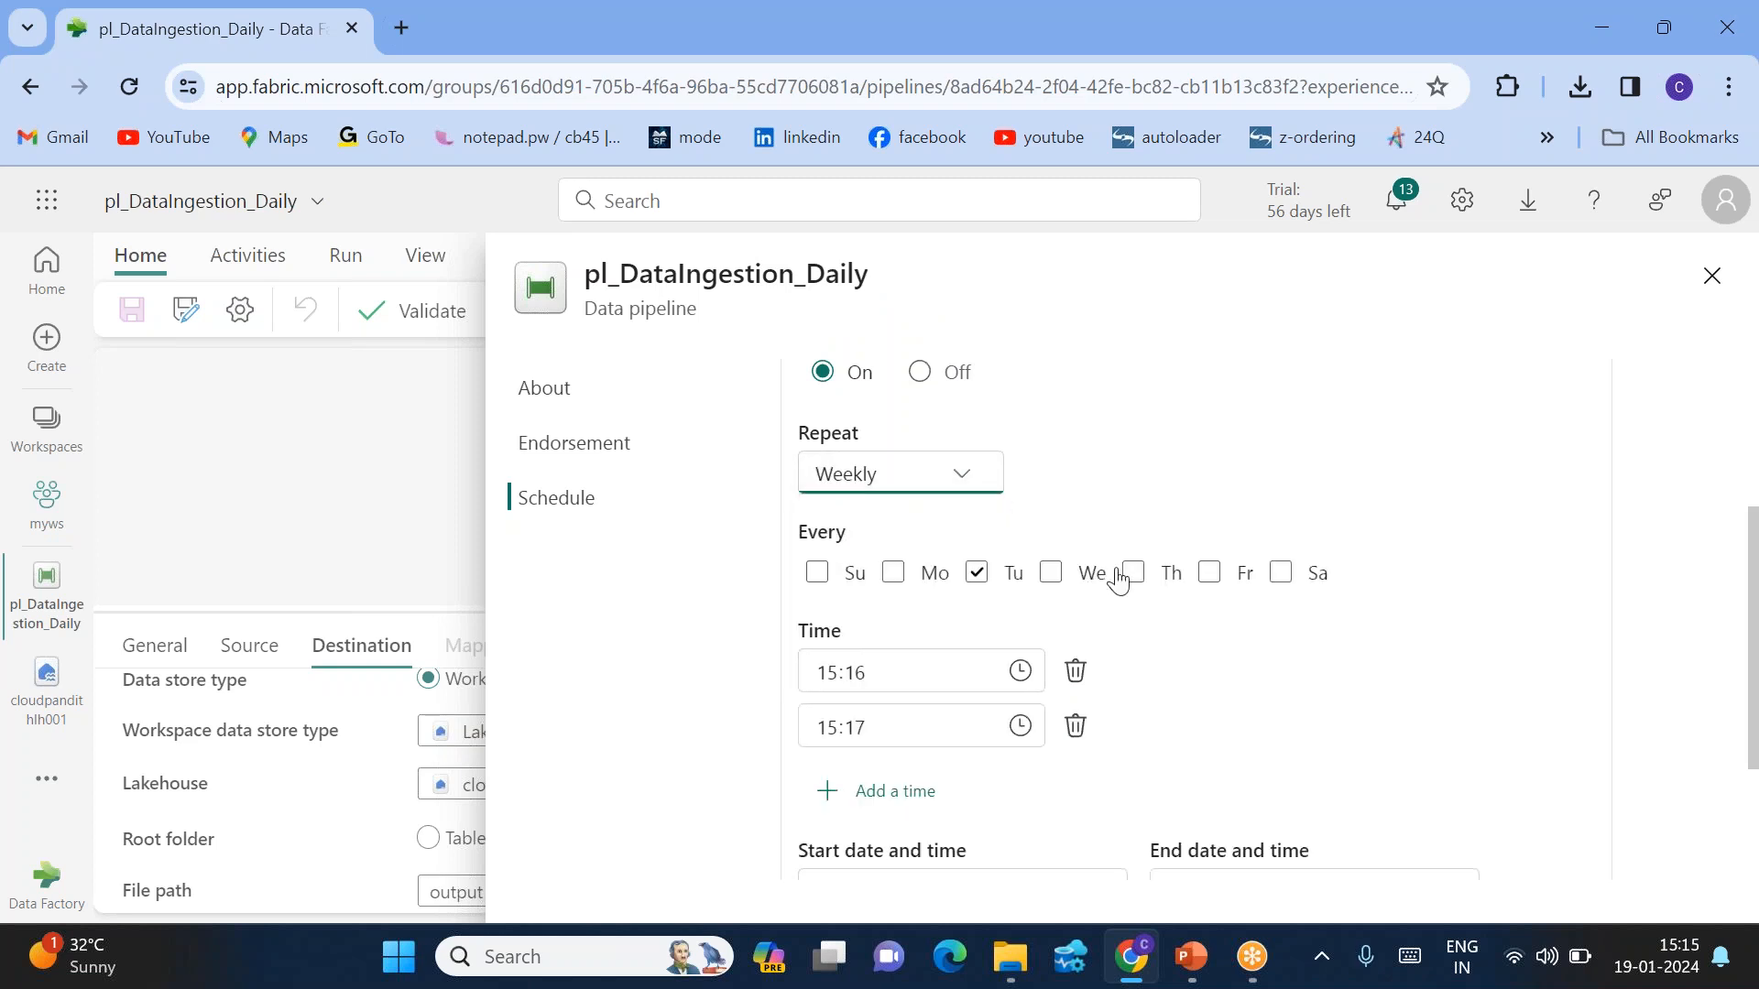
pyautogui.click(816, 572)
pyautogui.click(1275, 577)
pyautogui.click(814, 572)
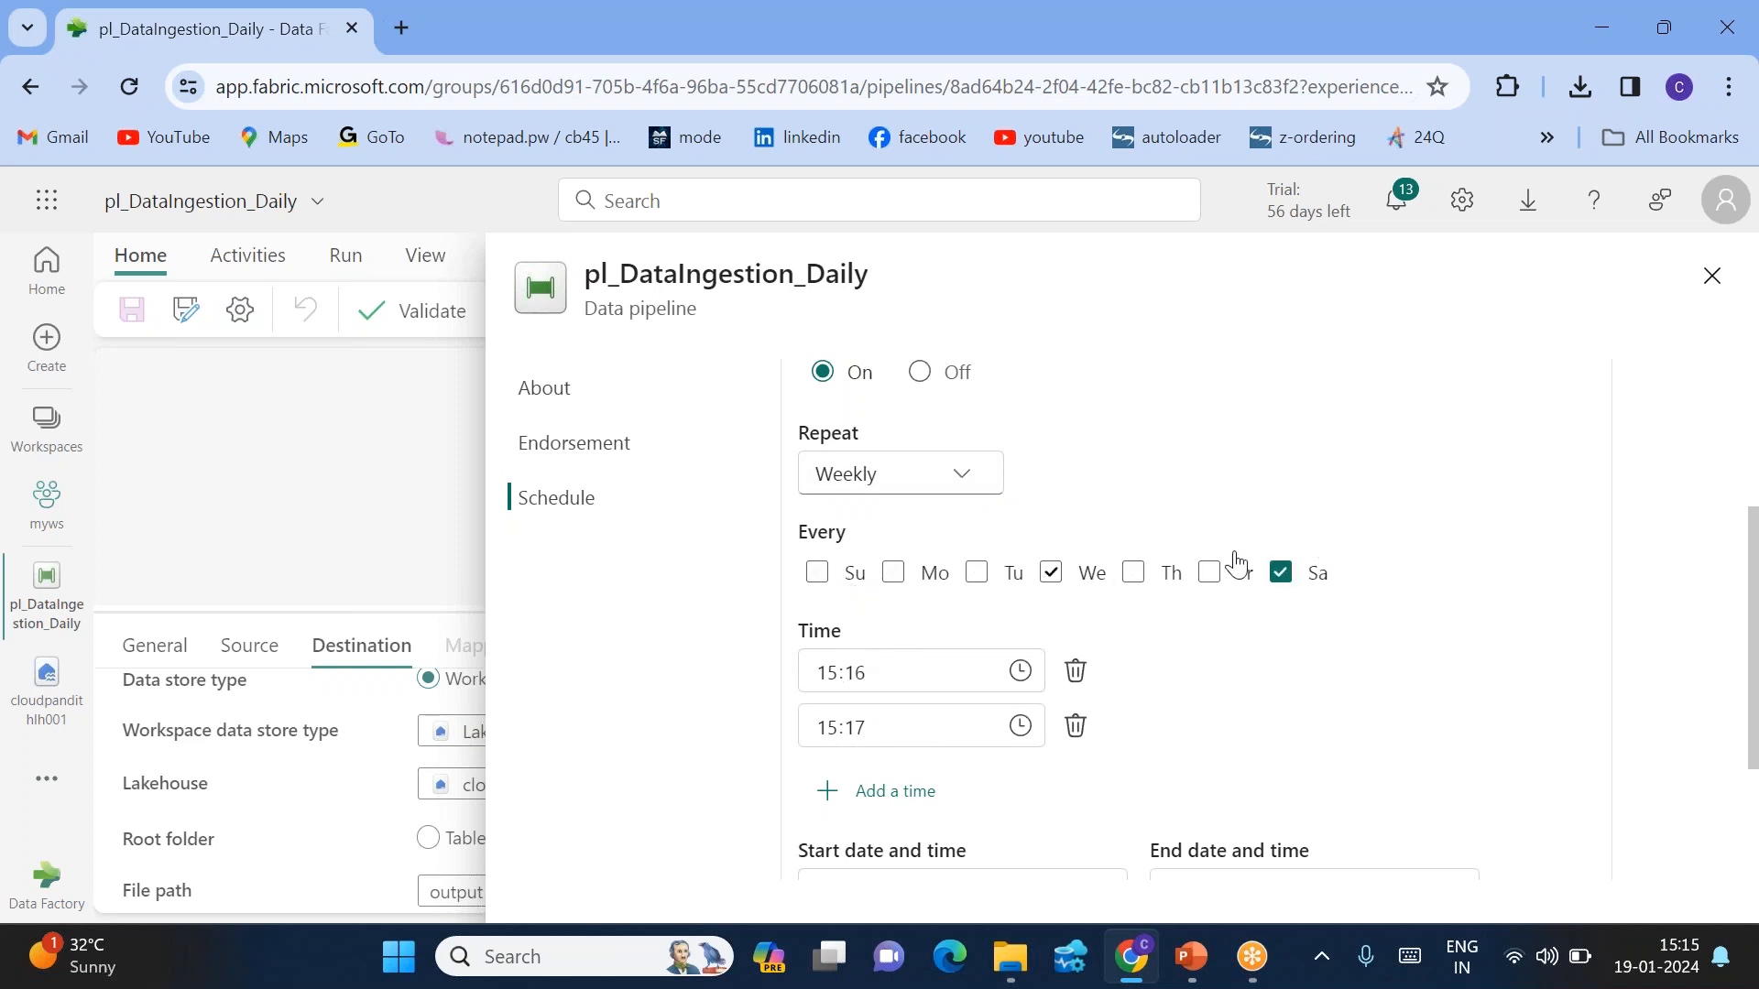
pyautogui.click(1281, 574)
pyautogui.click(1211, 576)
pyautogui.click(895, 483)
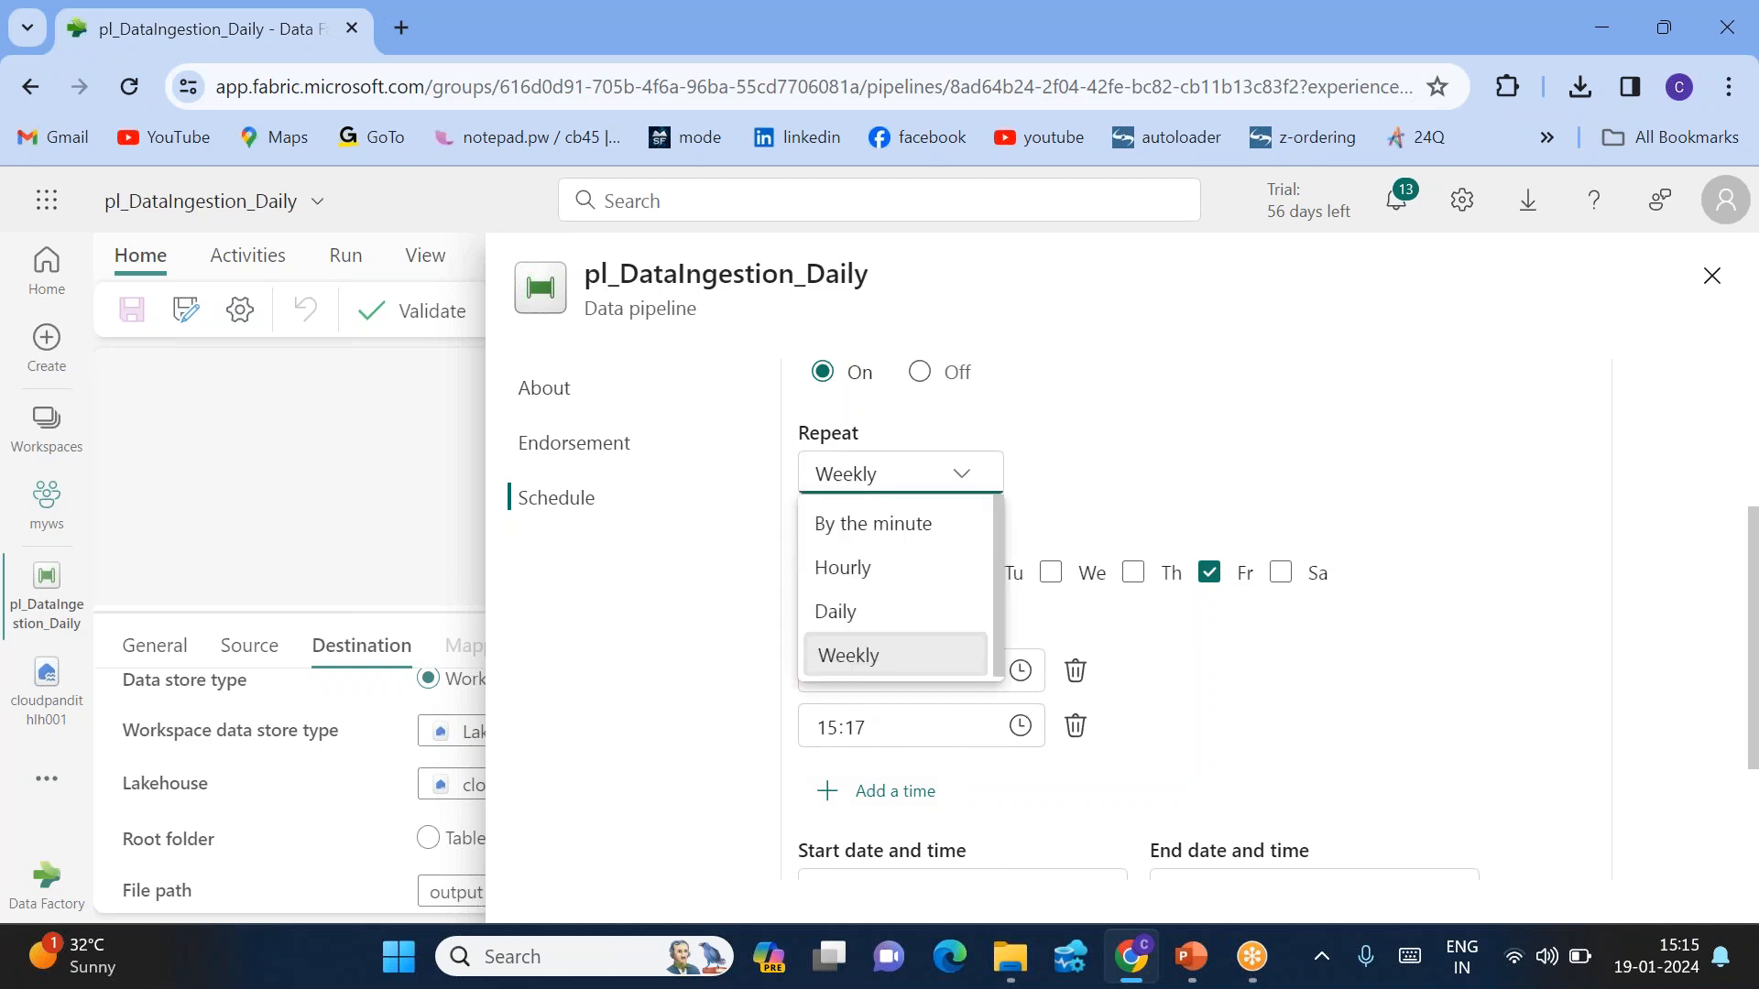
pyautogui.click(858, 613)
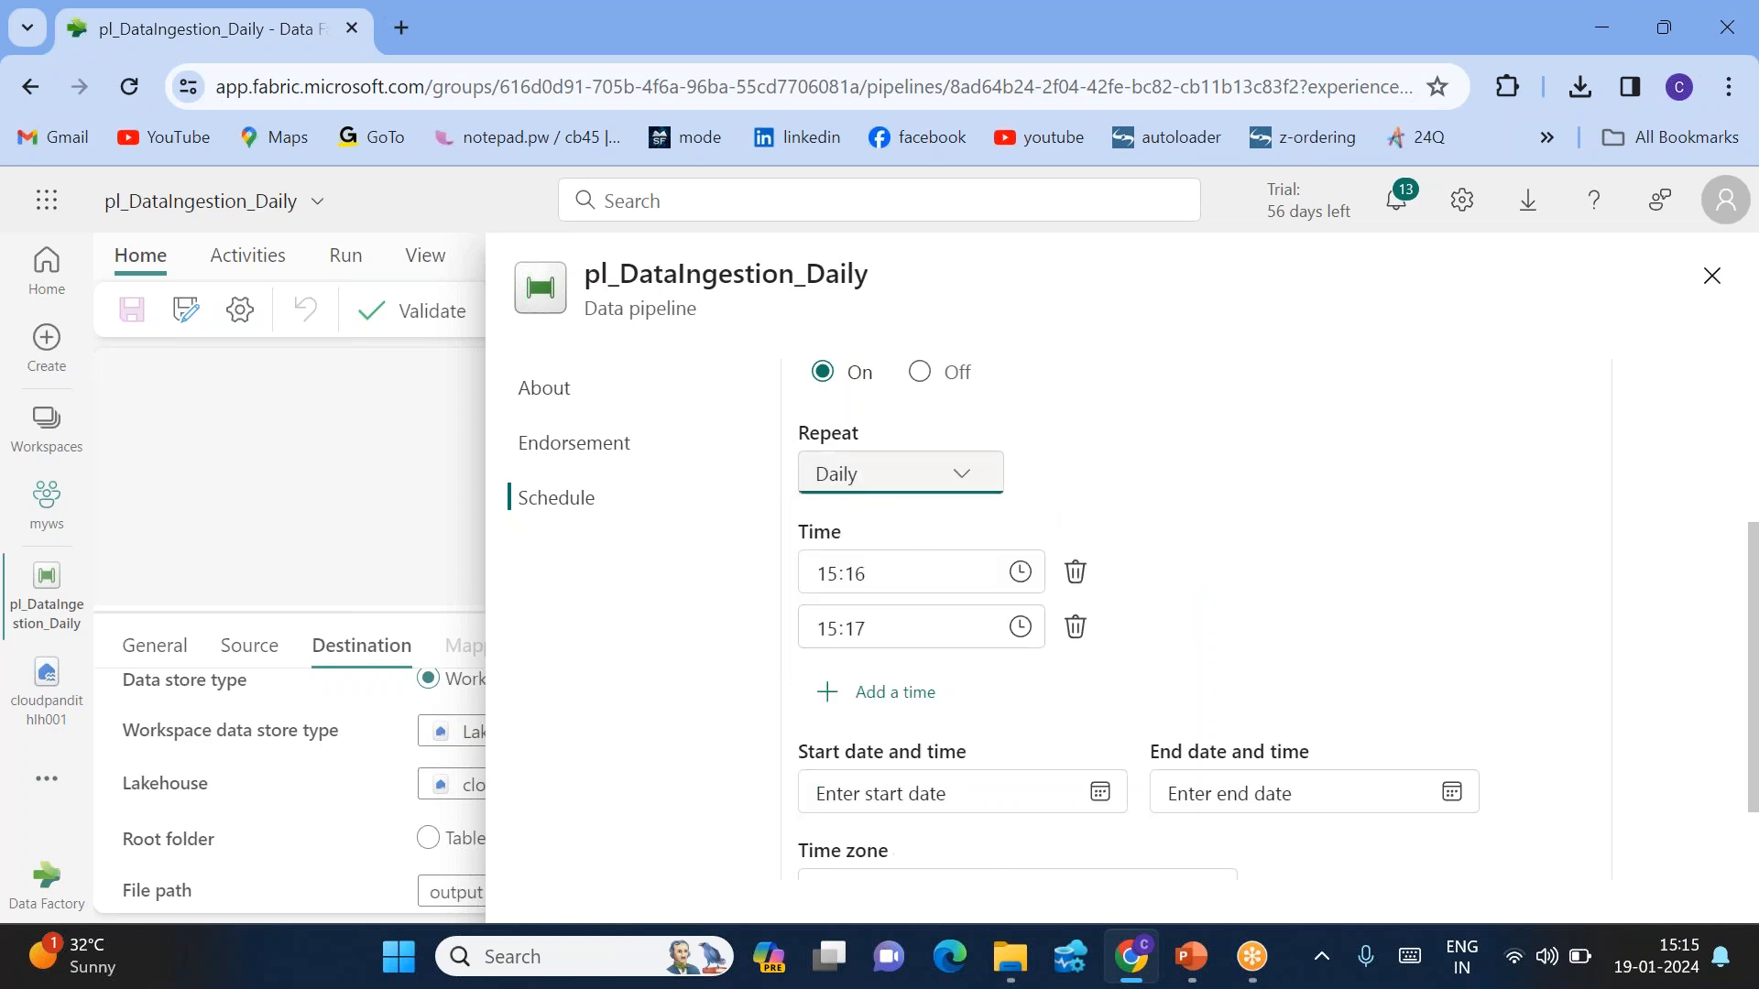
# Set the schedule's start date to 19-01-2024 and its end date to 31-01-2024.
pyautogui.scroll(-1, 882, 510)
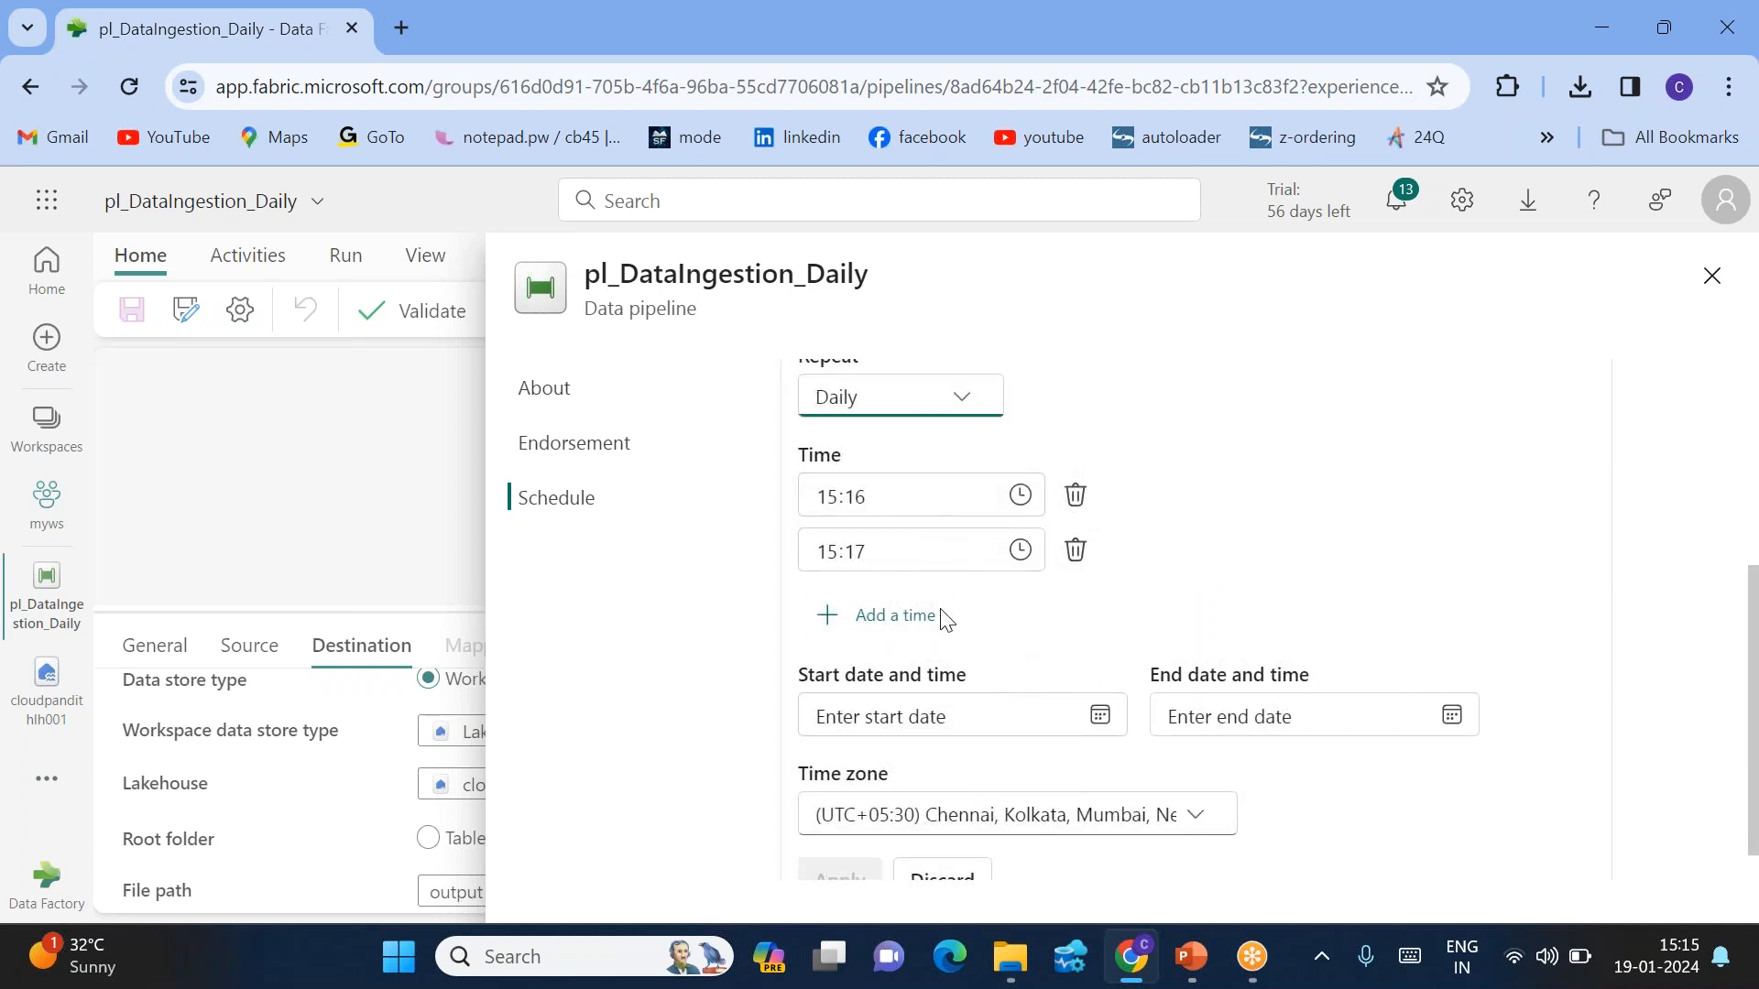
pyautogui.click(1101, 727)
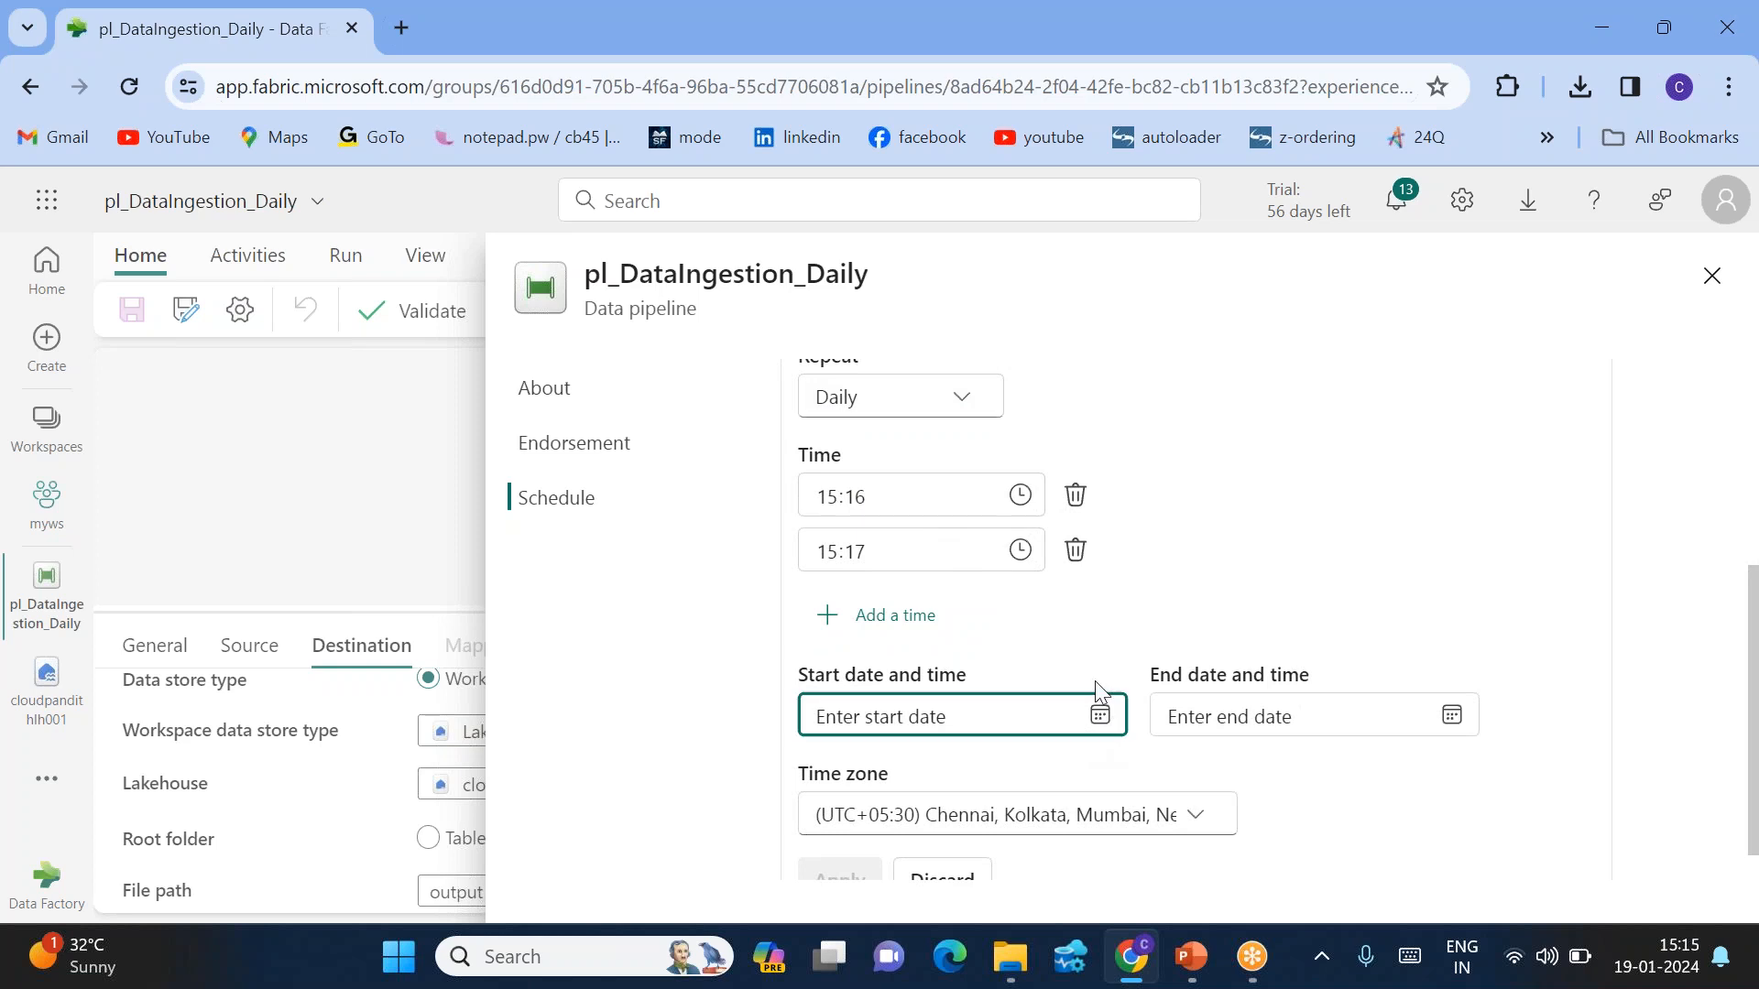
pyautogui.click(1104, 727)
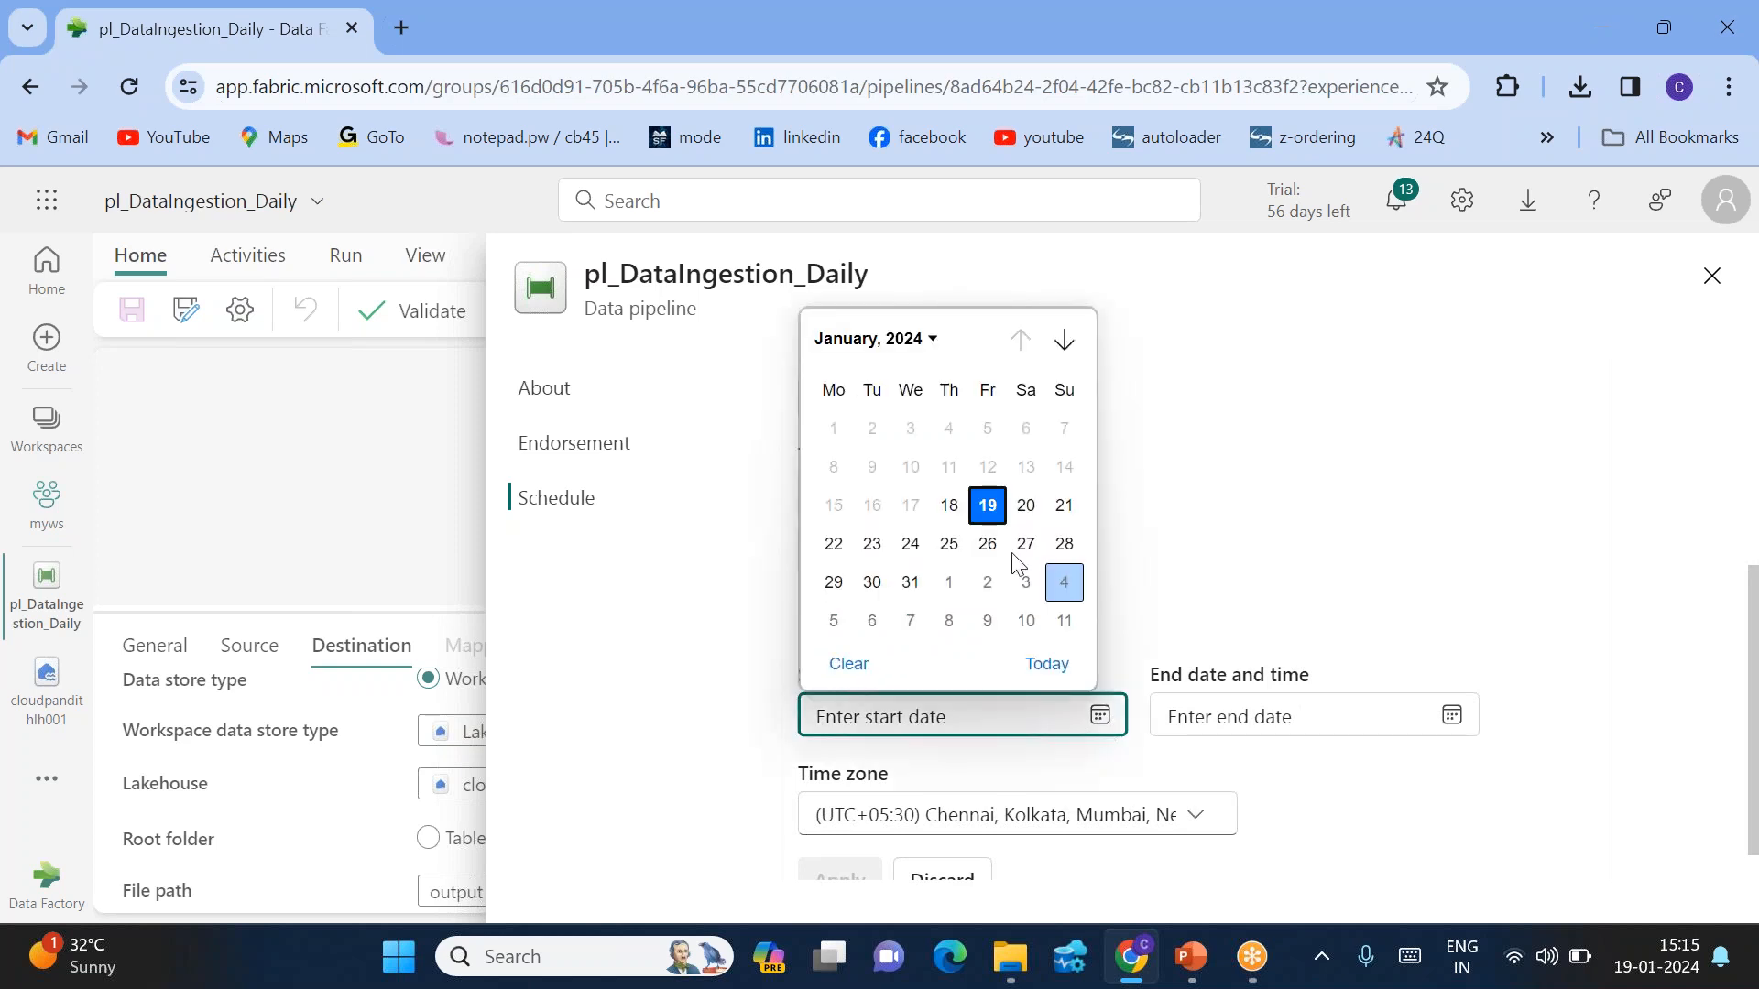
pyautogui.click(985, 505)
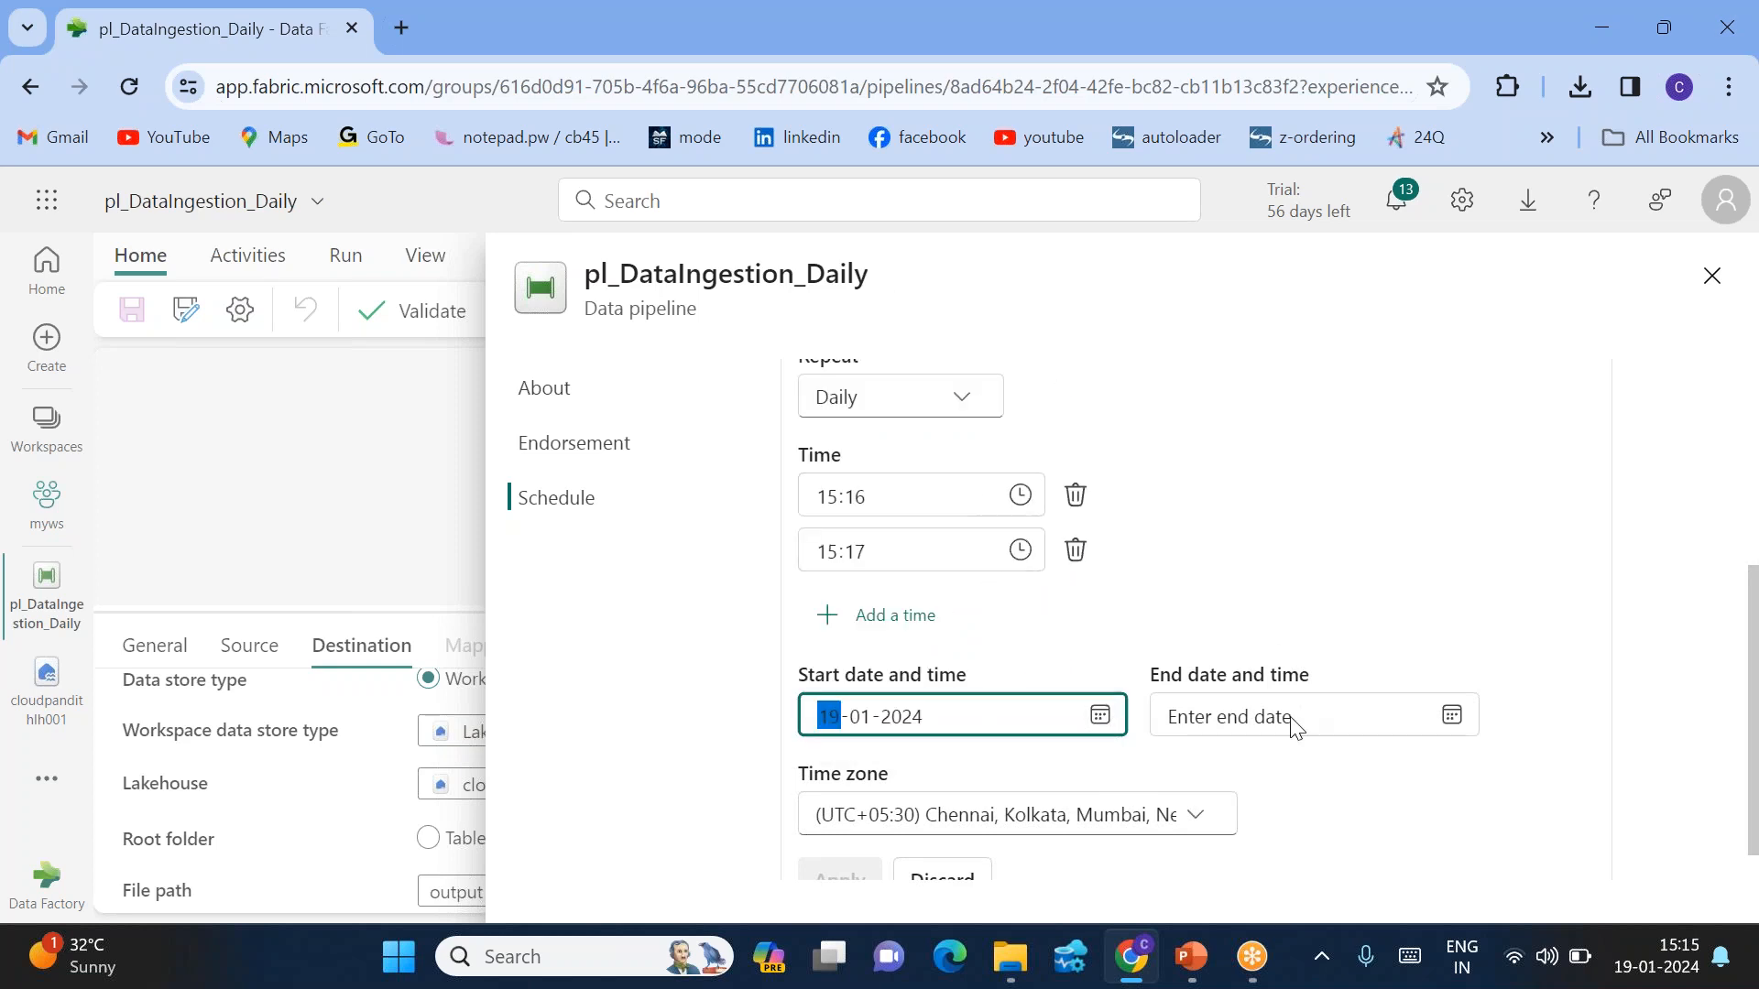
pyautogui.click(1285, 772)
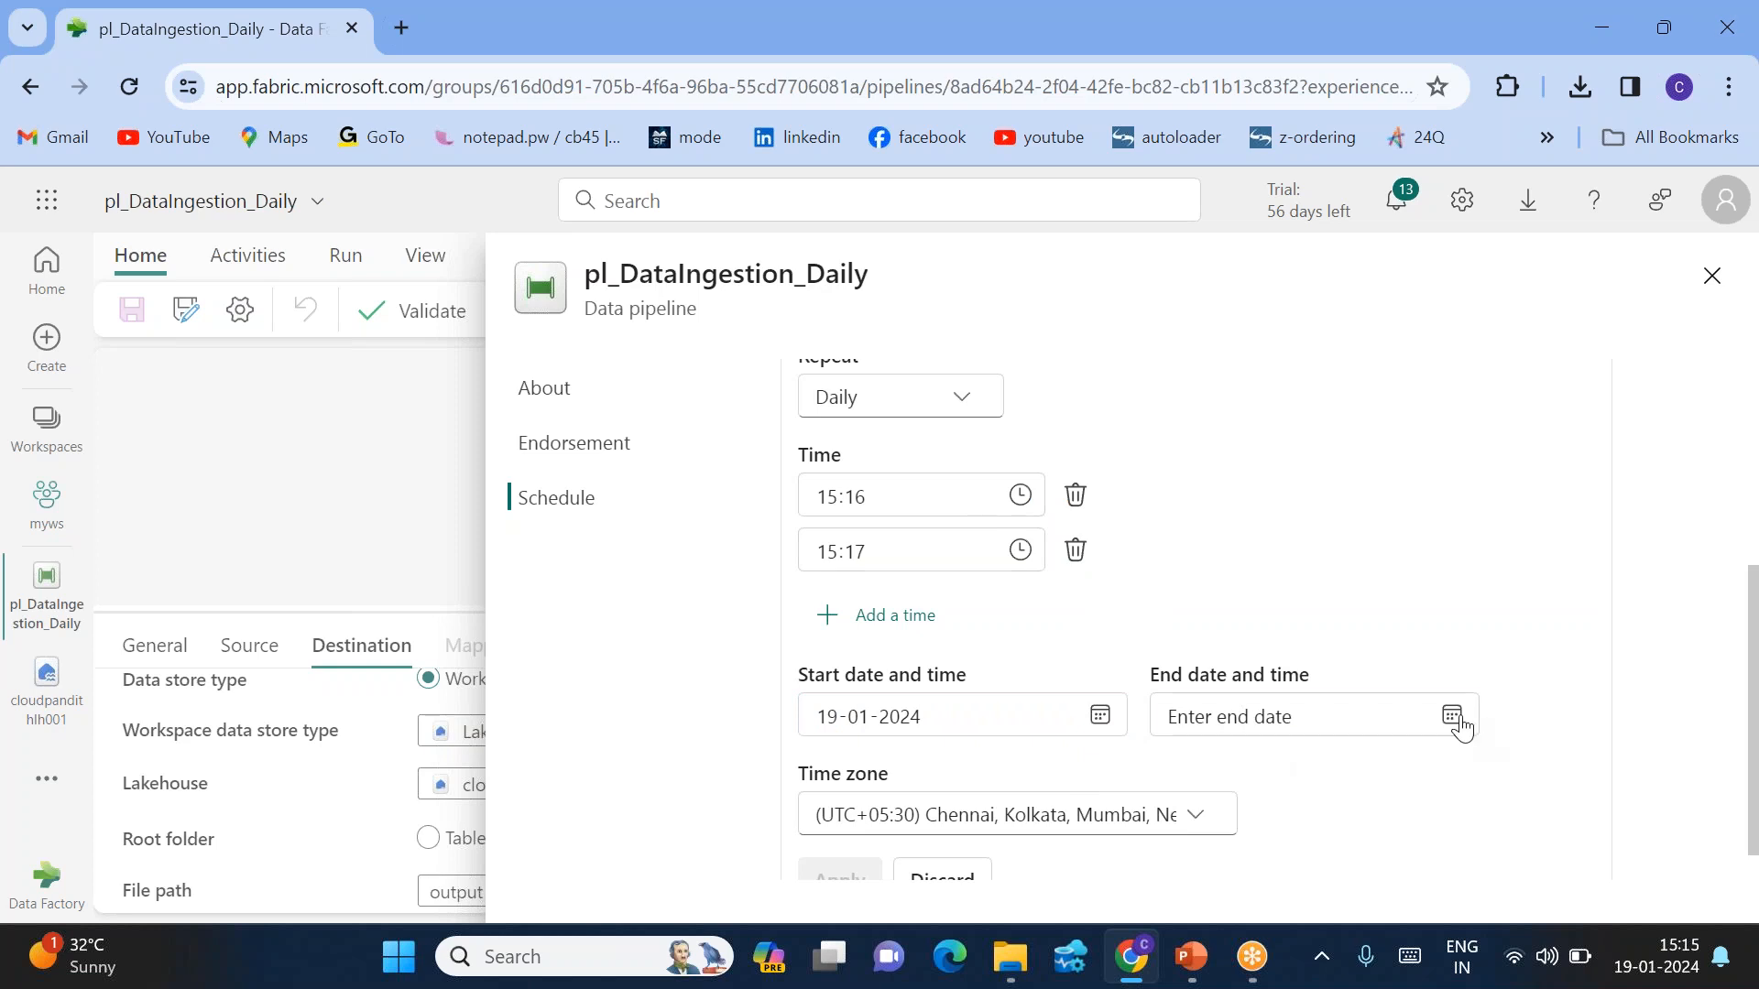
pyautogui.click(1457, 720)
pyautogui.click(1262, 583)
pyautogui.click(1313, 765)
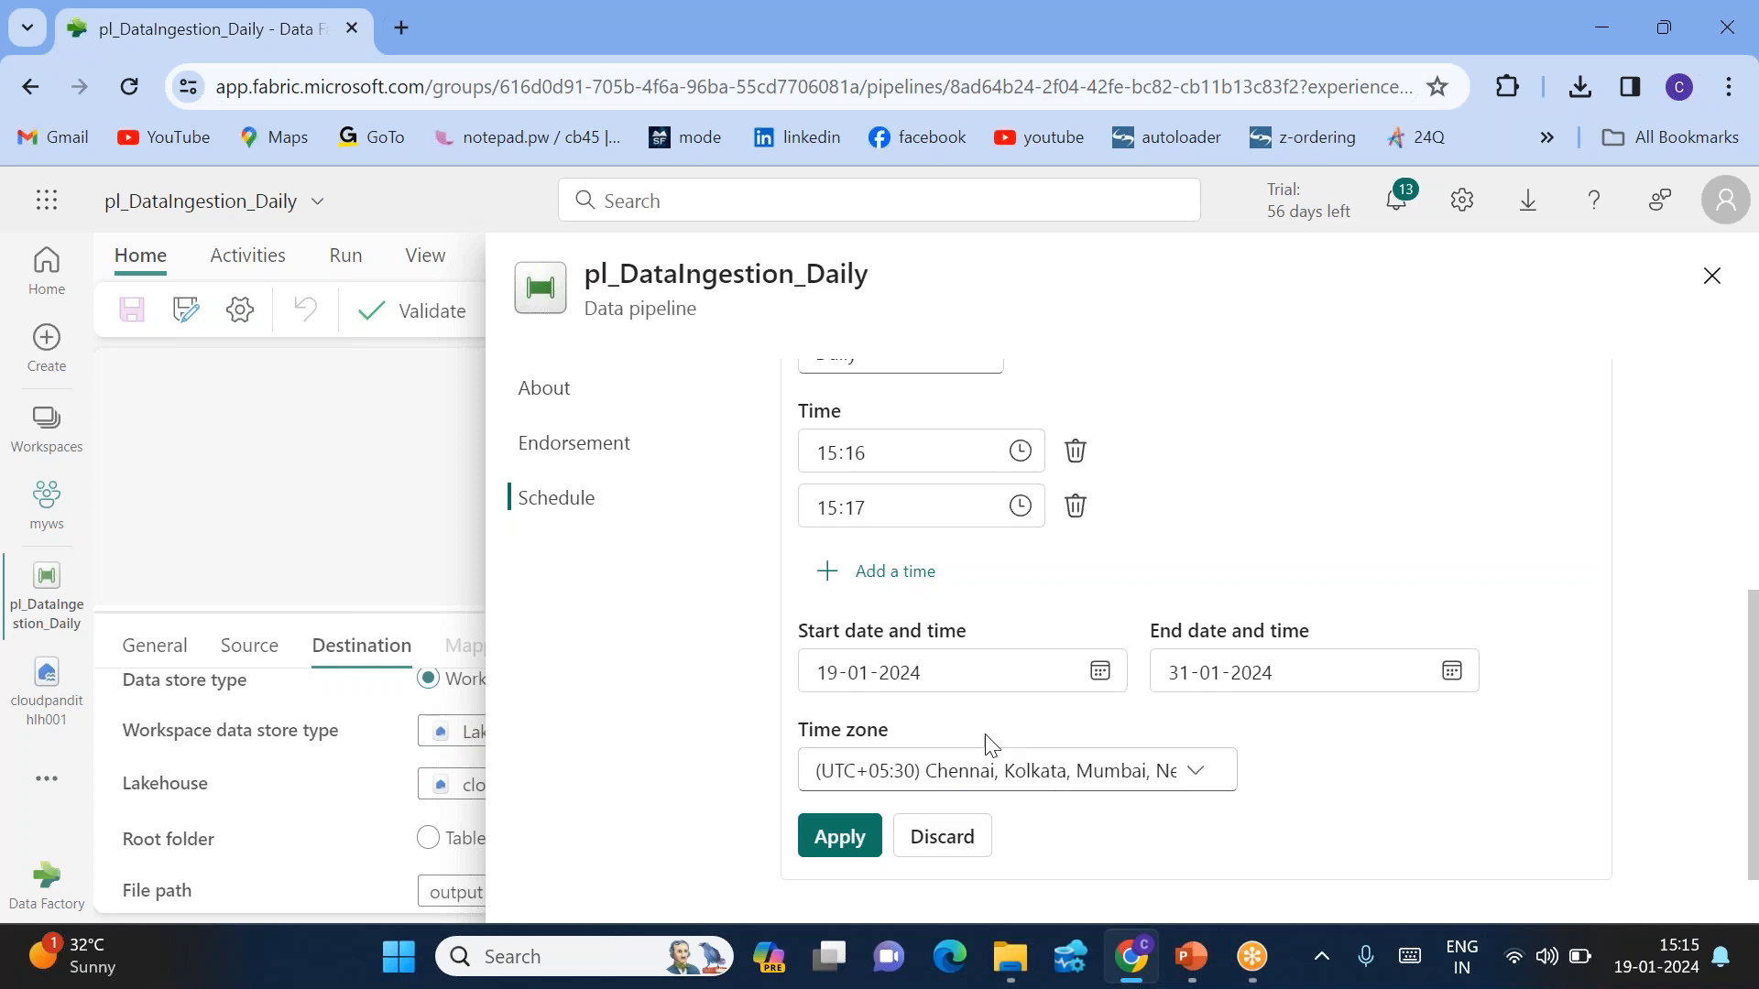
# Review the daily schedule settings, apply them and close the schedule settings.
pyautogui.scroll(4, 983, 739)
pyautogui.scroll(-4, 990, 744)
pyautogui.scroll(4, 989, 744)
pyautogui.scroll(-4, 990, 744)
pyautogui.click(838, 835)
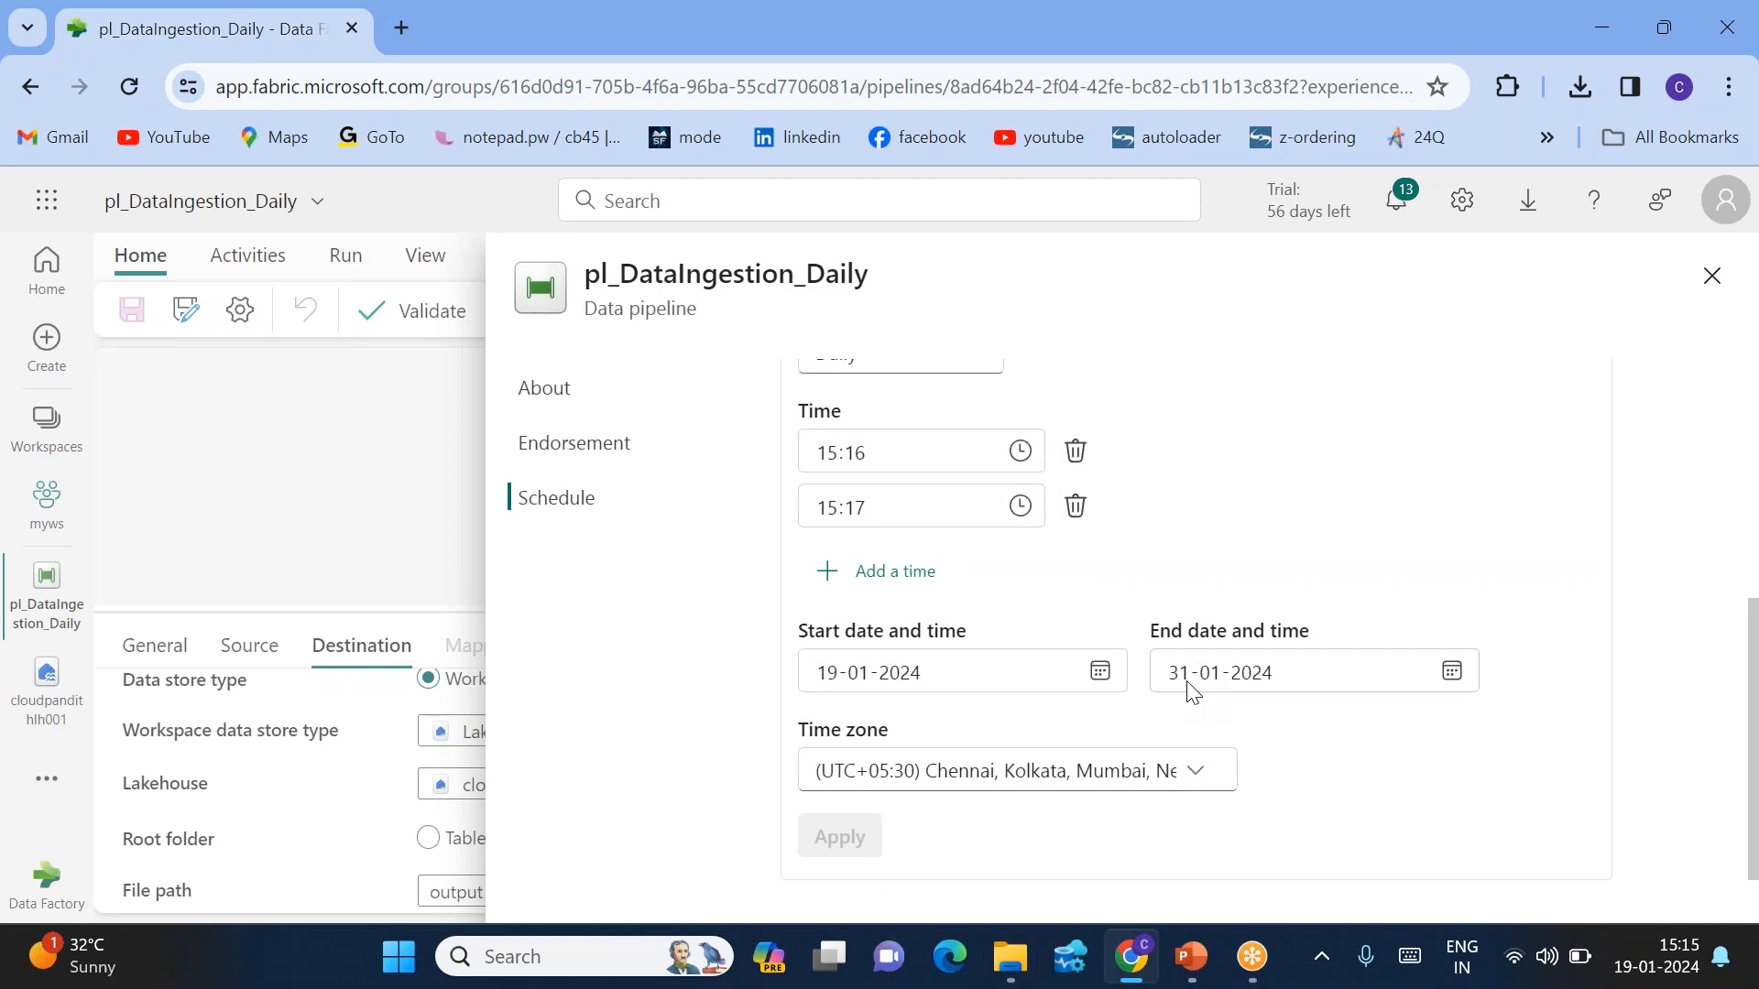
pyautogui.scroll(3, 1256, 577)
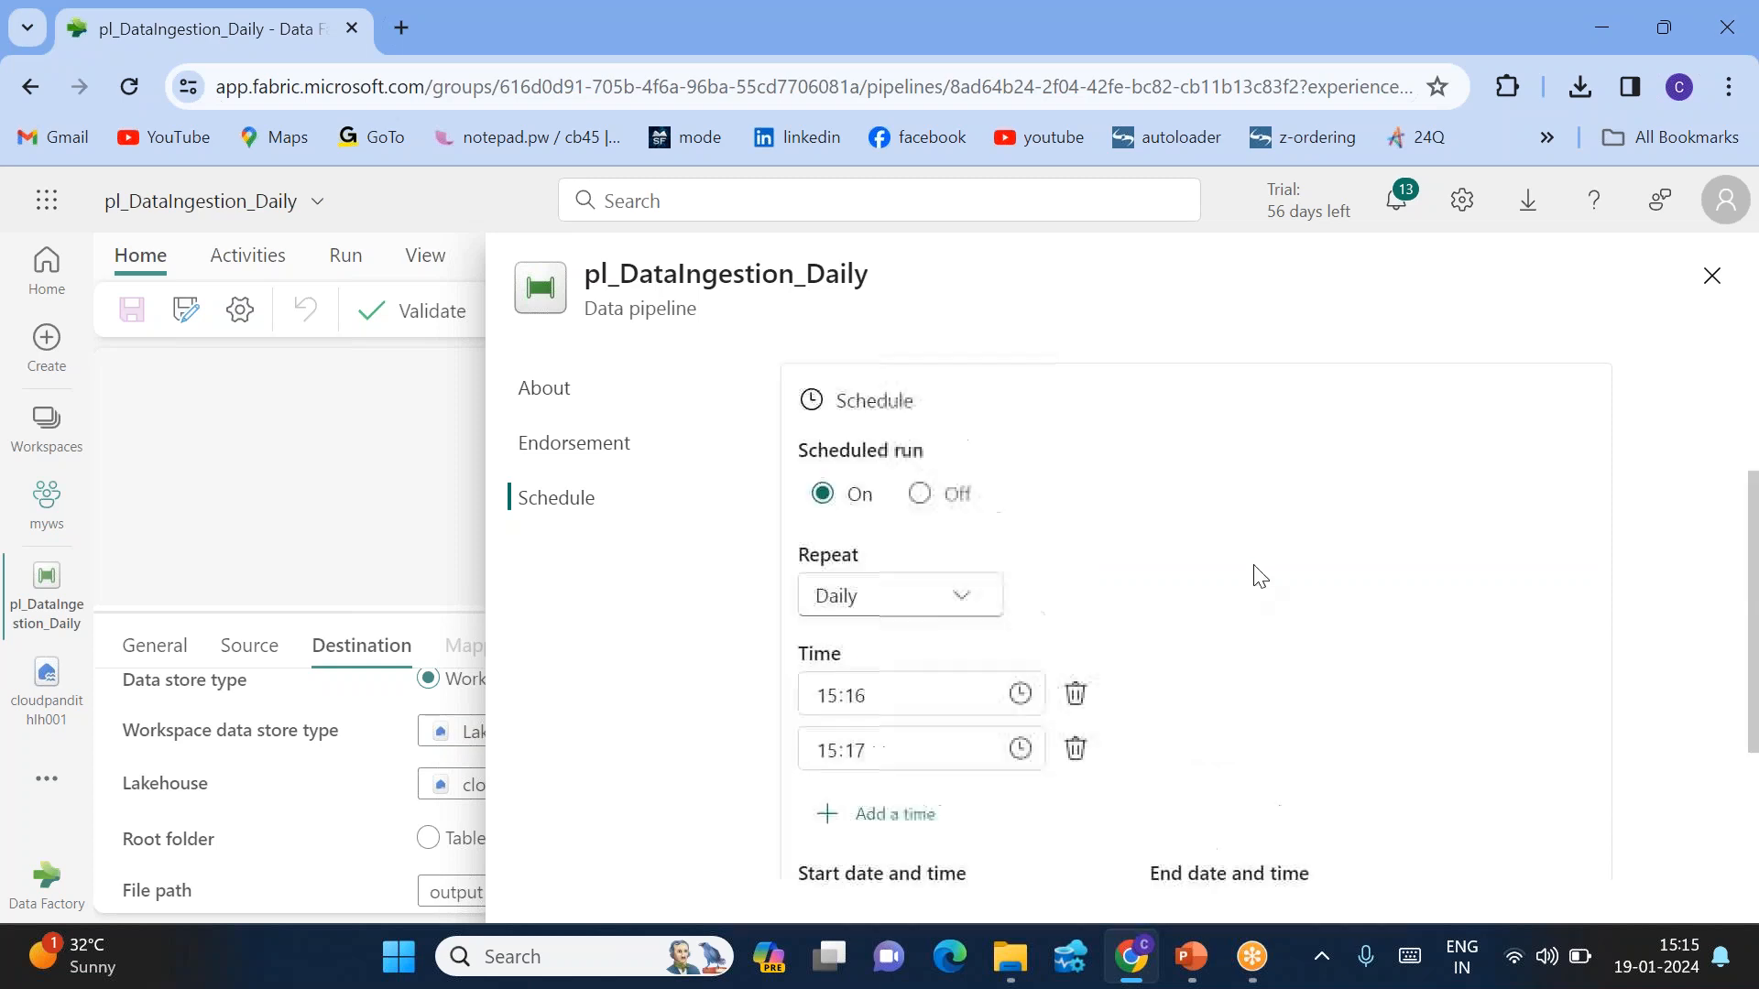
pyautogui.click(1714, 277)
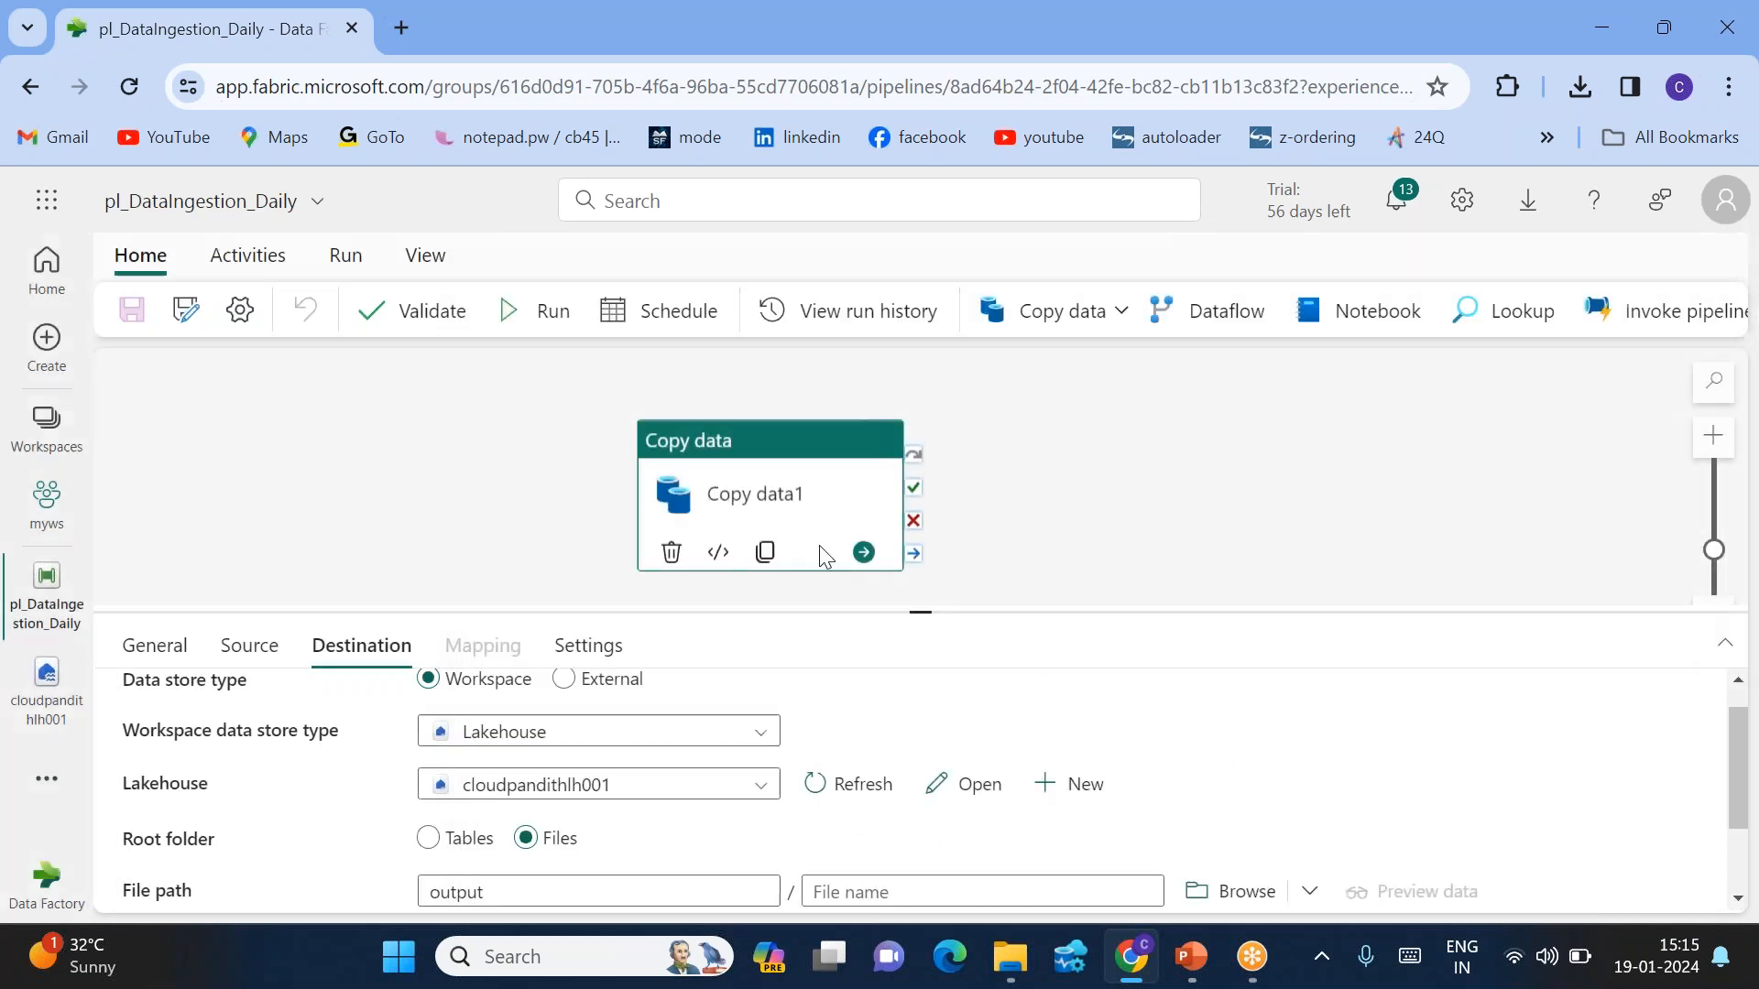
# Reopen the pipeline's schedule settings, check when the next refresh is due, and close them again.
pyautogui.click(674, 322)
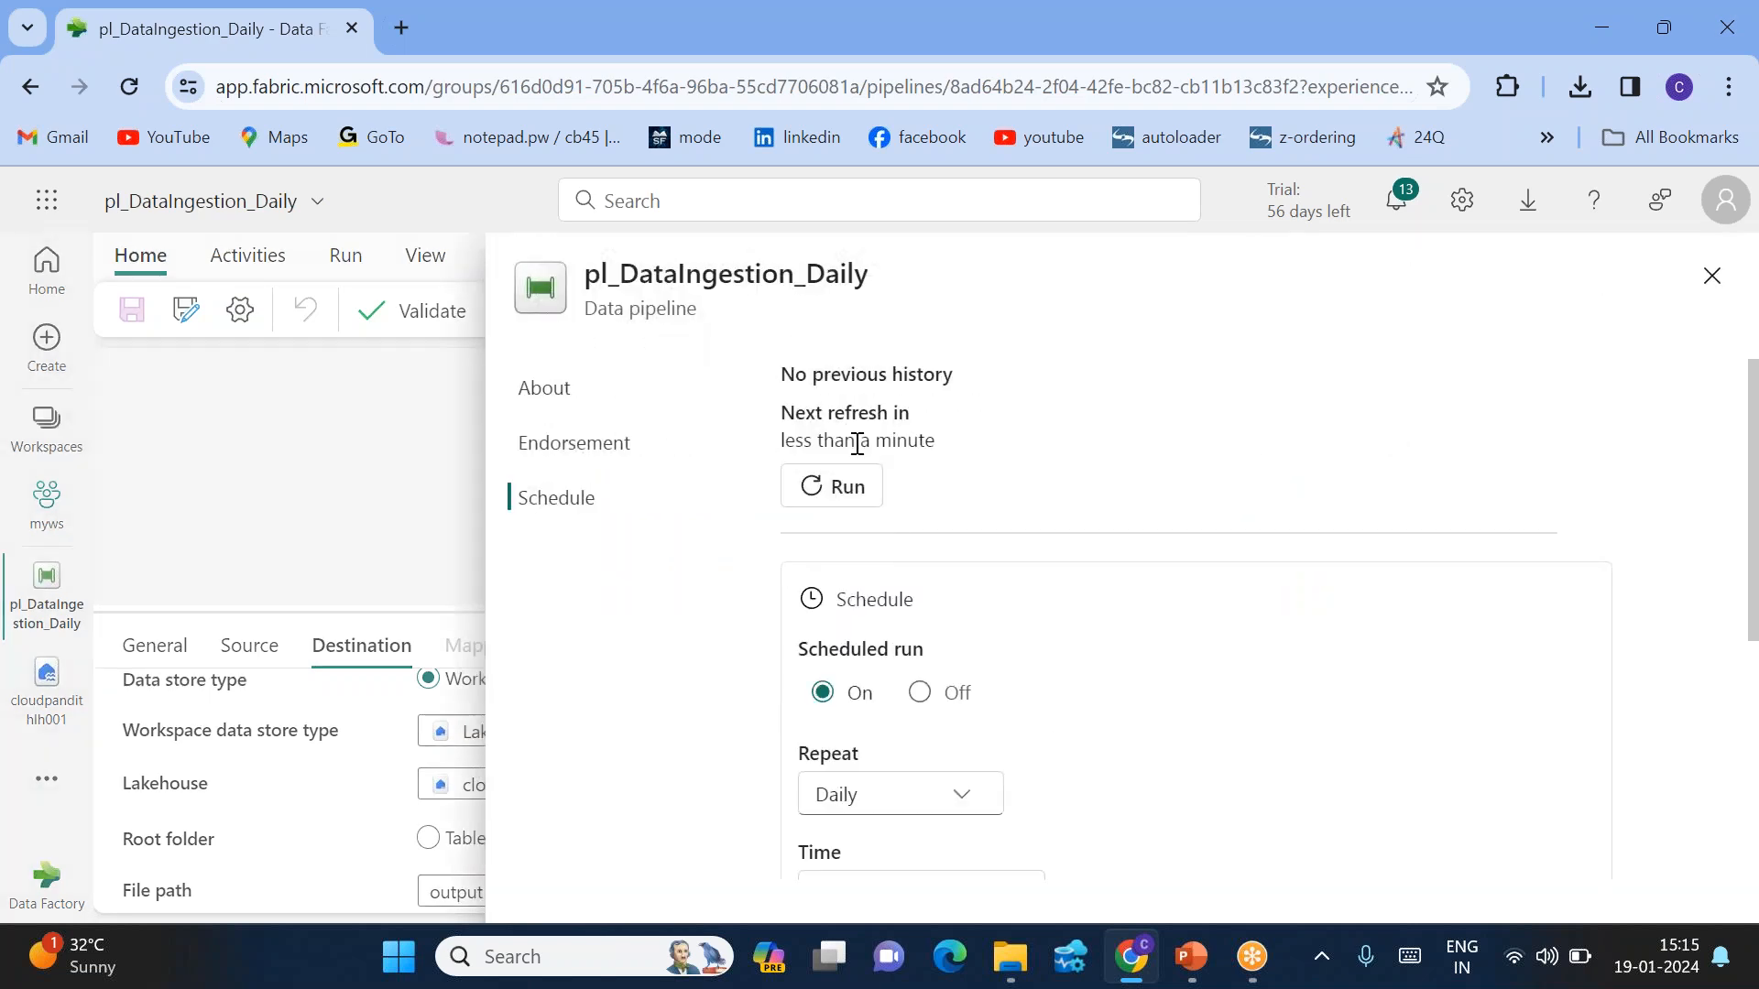
pyautogui.moveTo(799, 440); pyautogui.dragTo(953, 448)
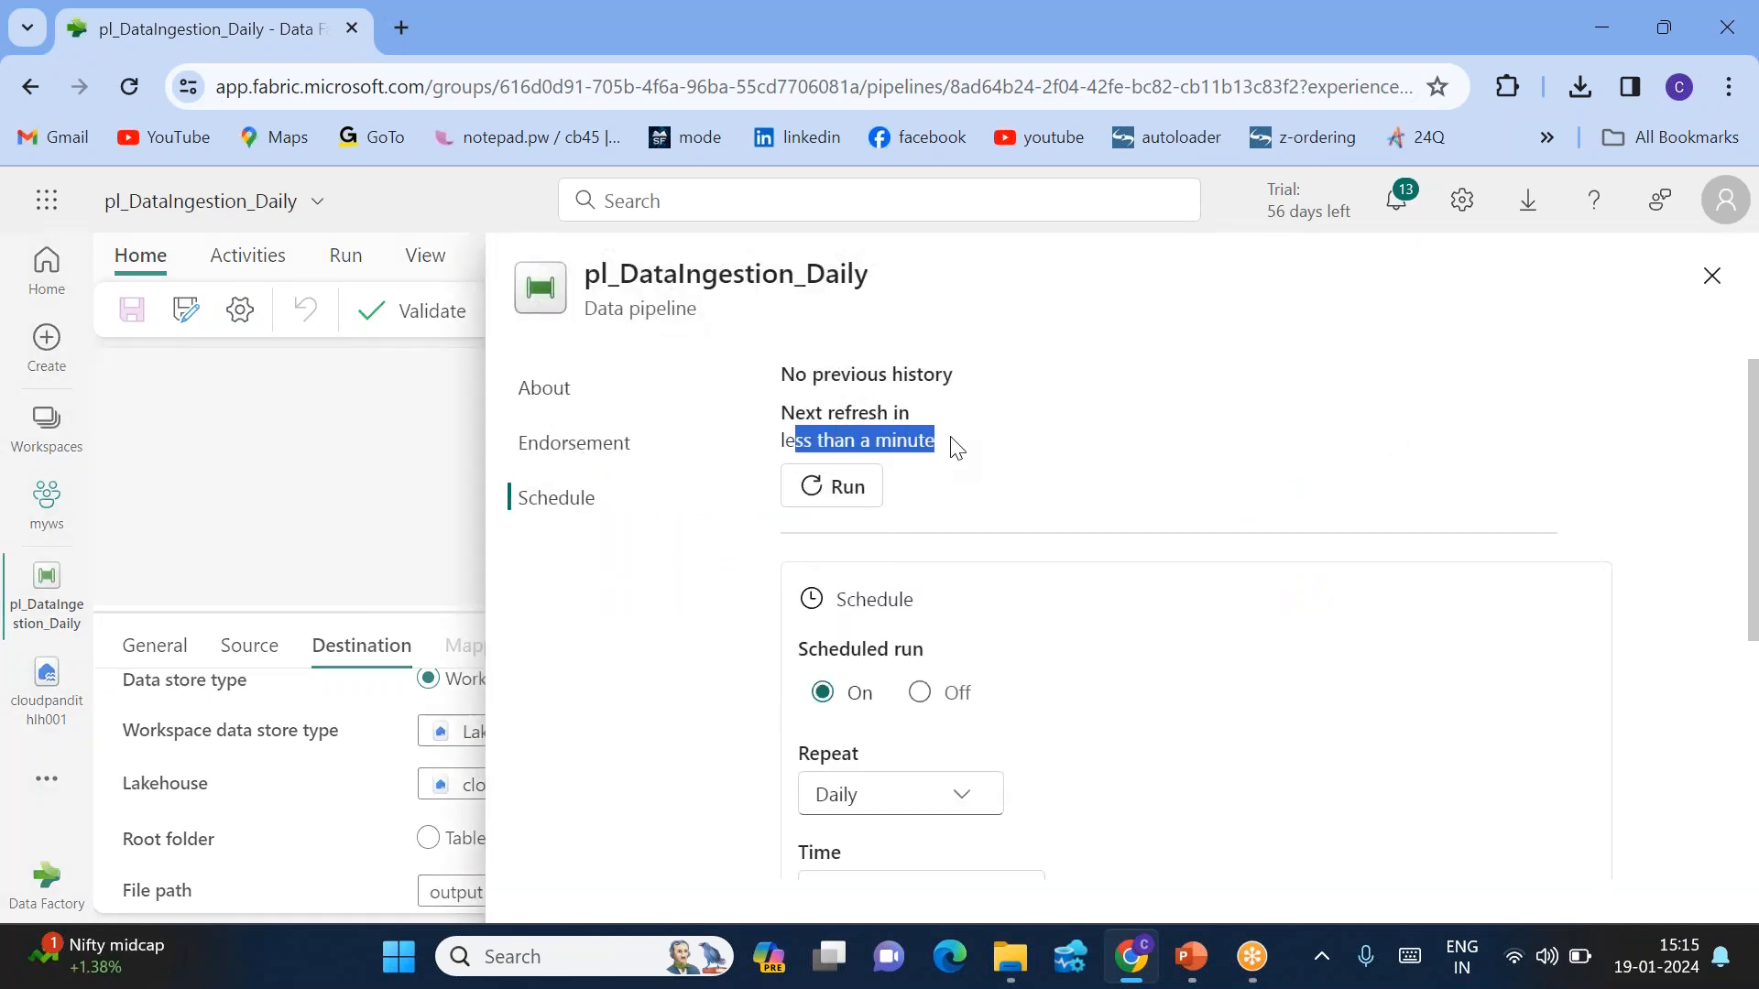
pyautogui.click(954, 448)
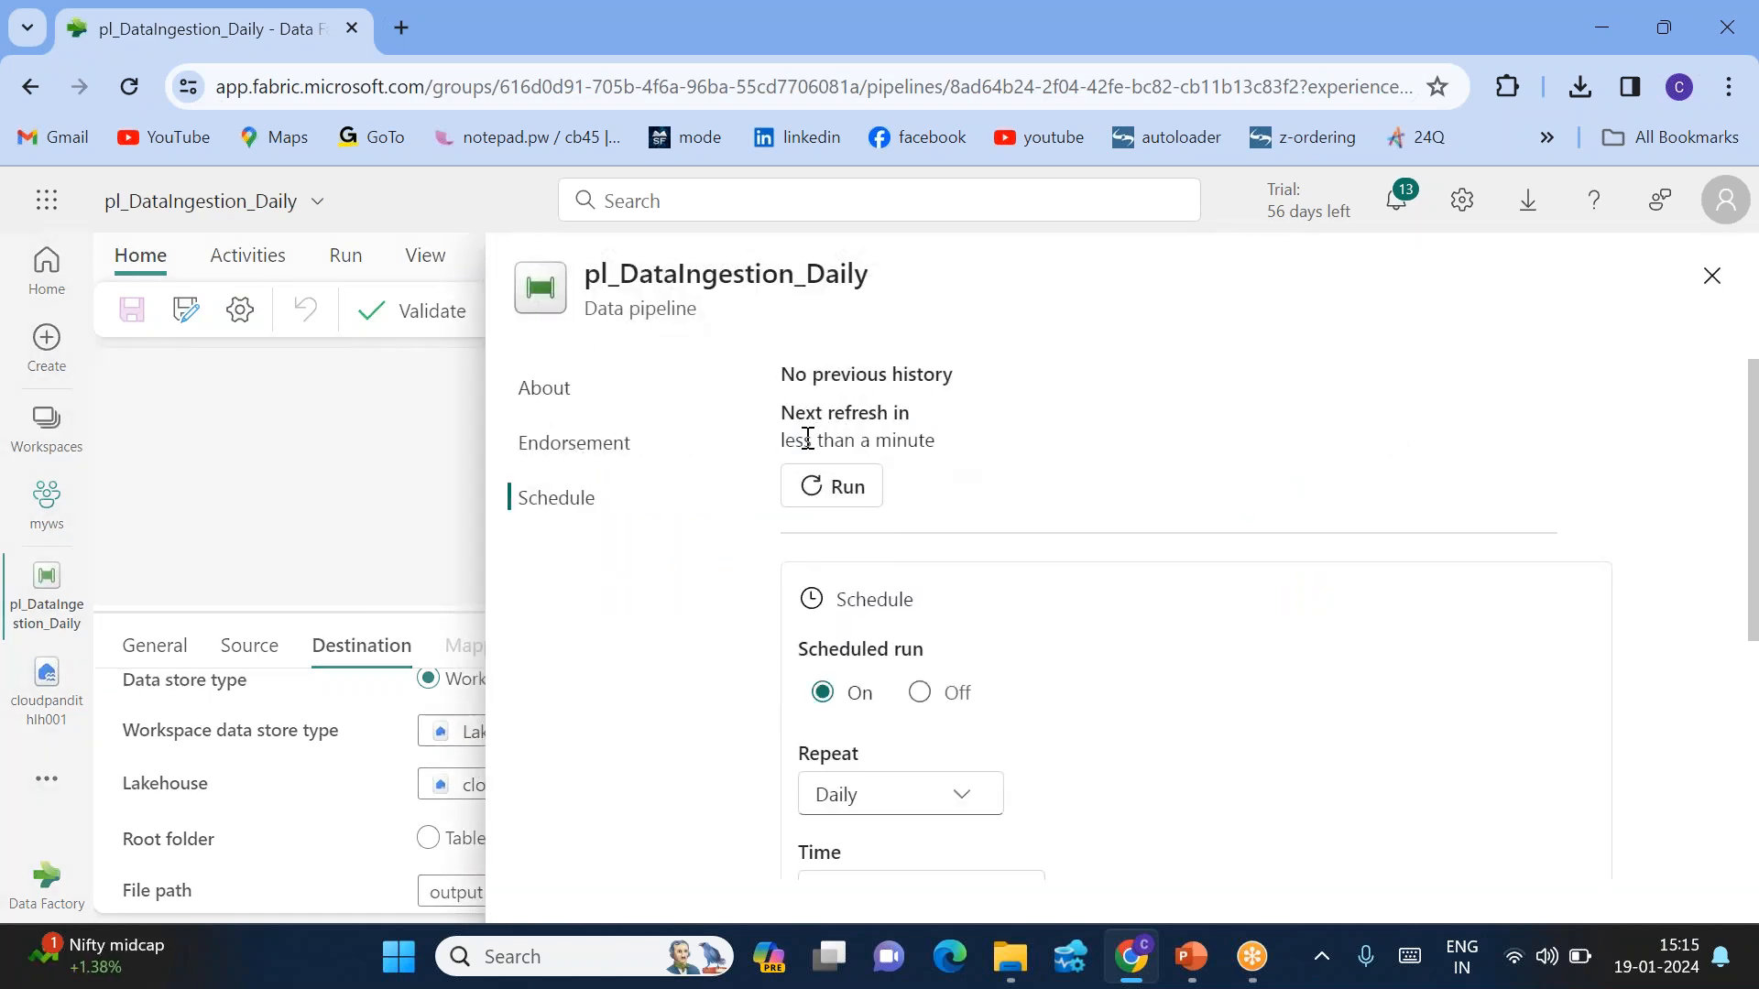
pyautogui.moveTo(803, 441); pyautogui.dragTo(936, 443)
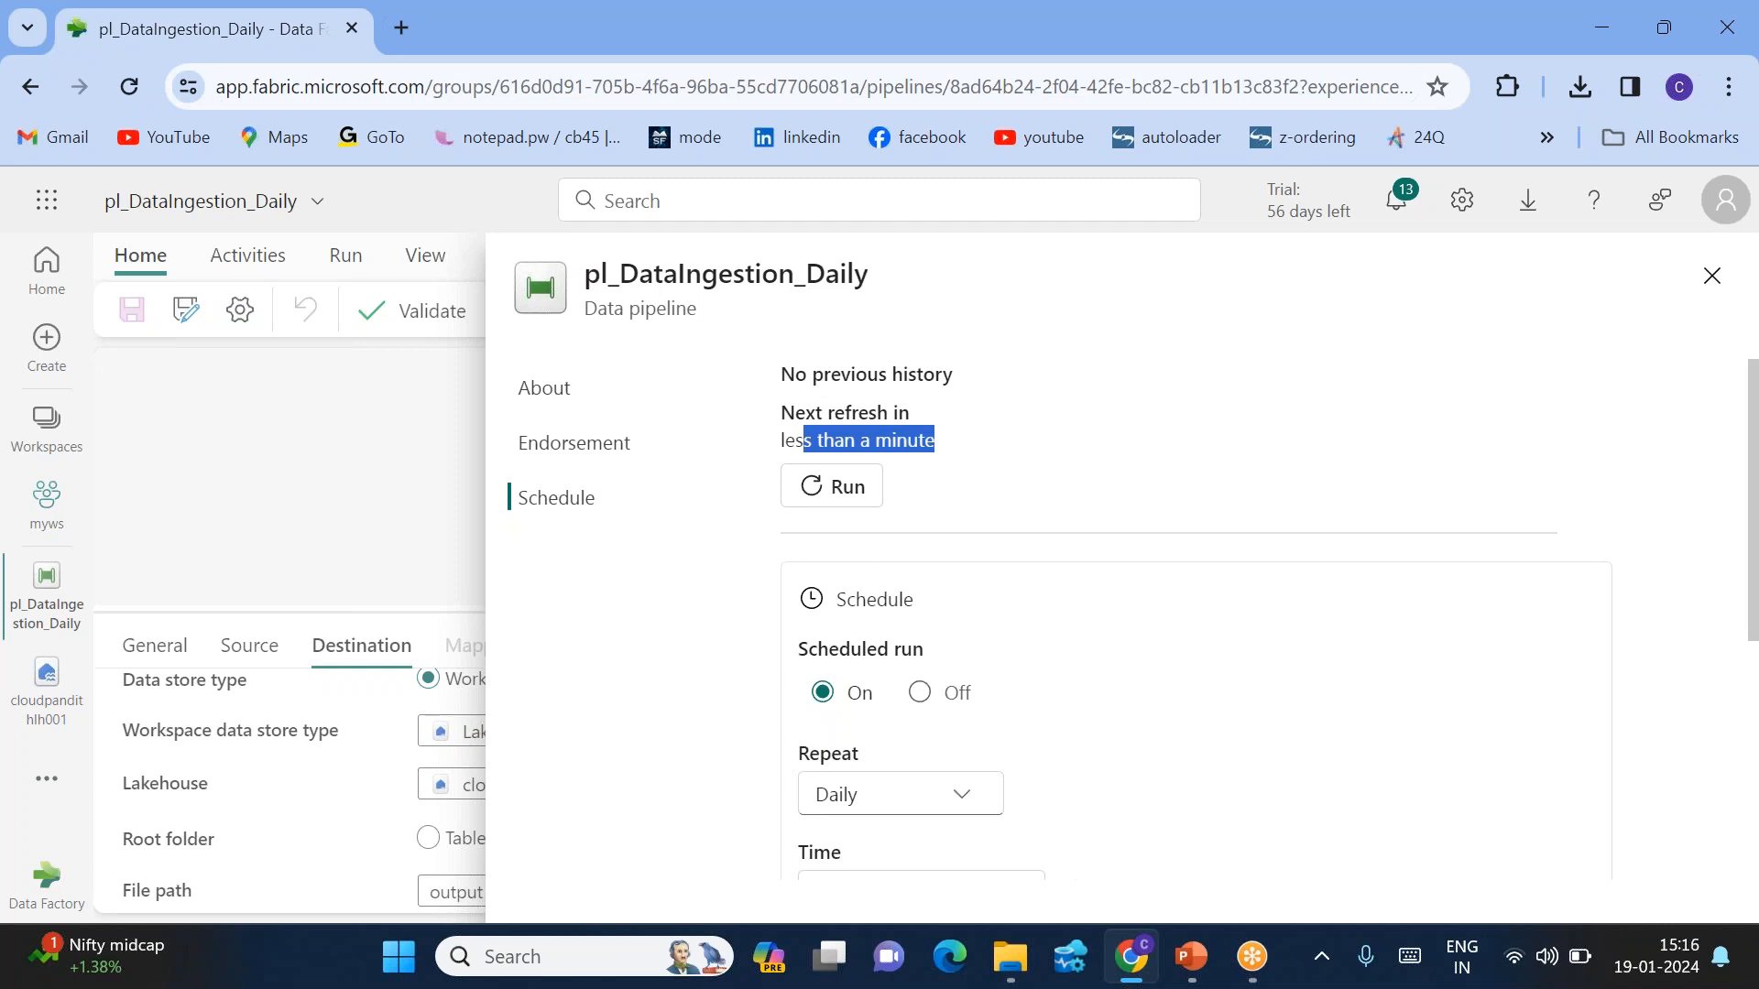
pyautogui.click(970, 457)
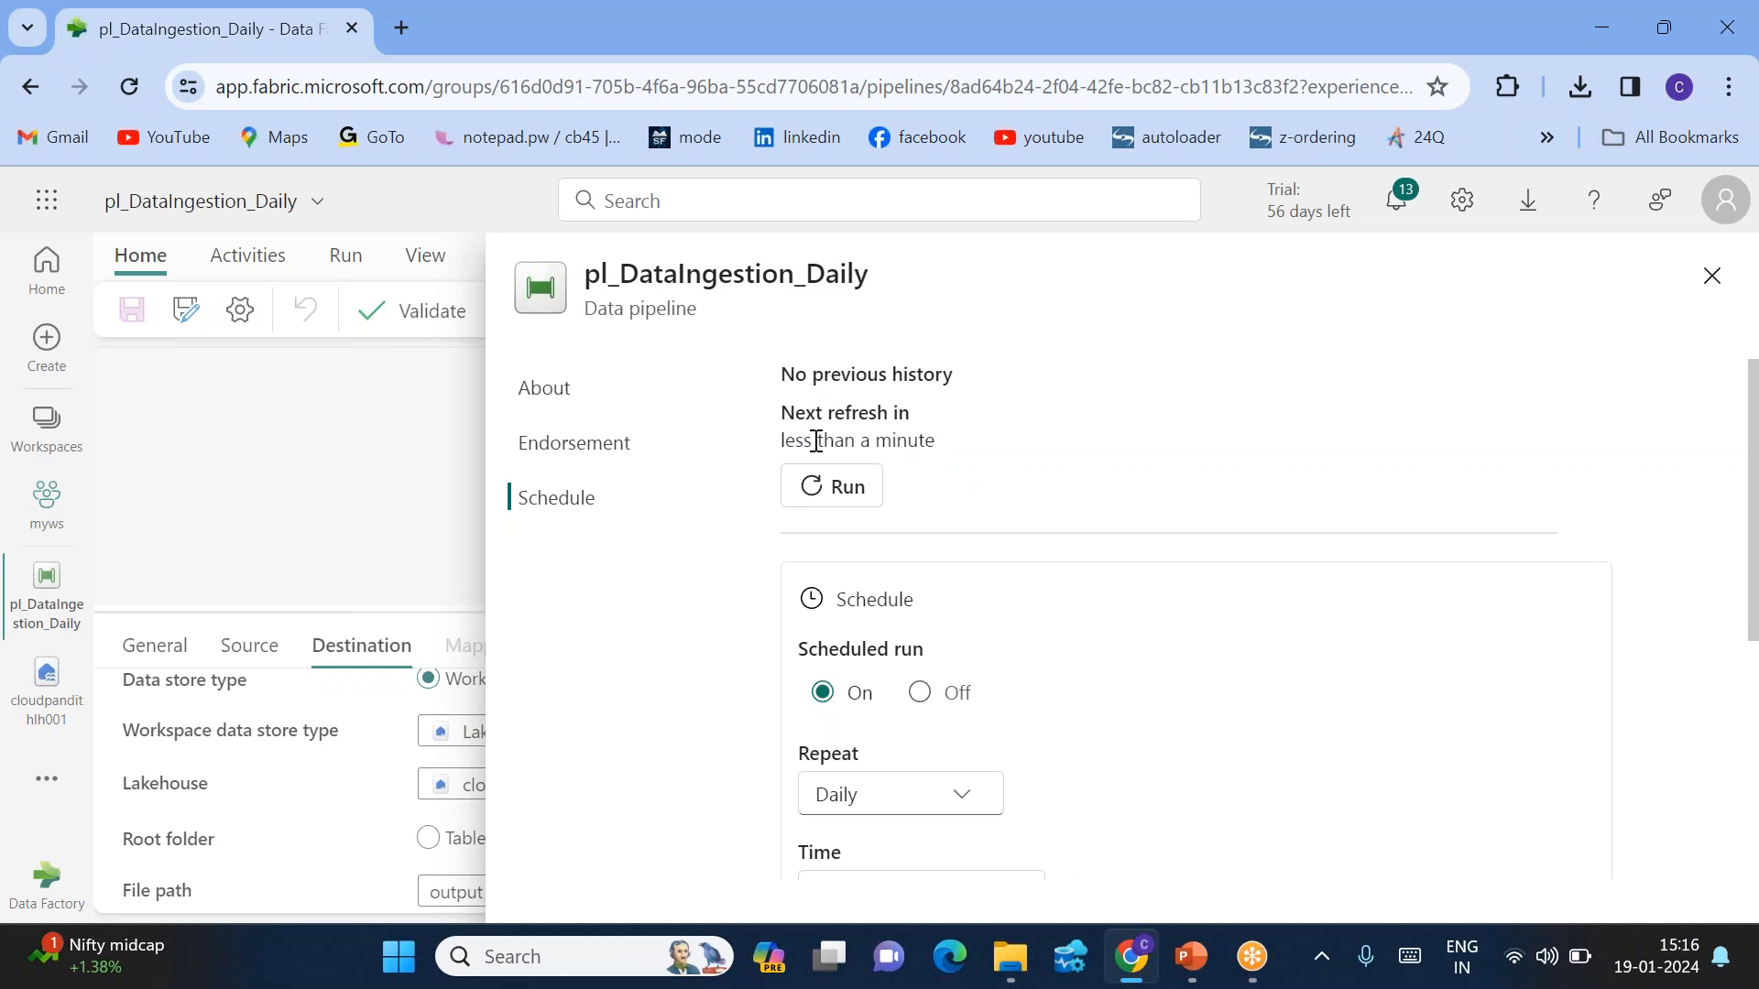
pyautogui.moveTo(813, 441); pyautogui.dragTo(982, 448)
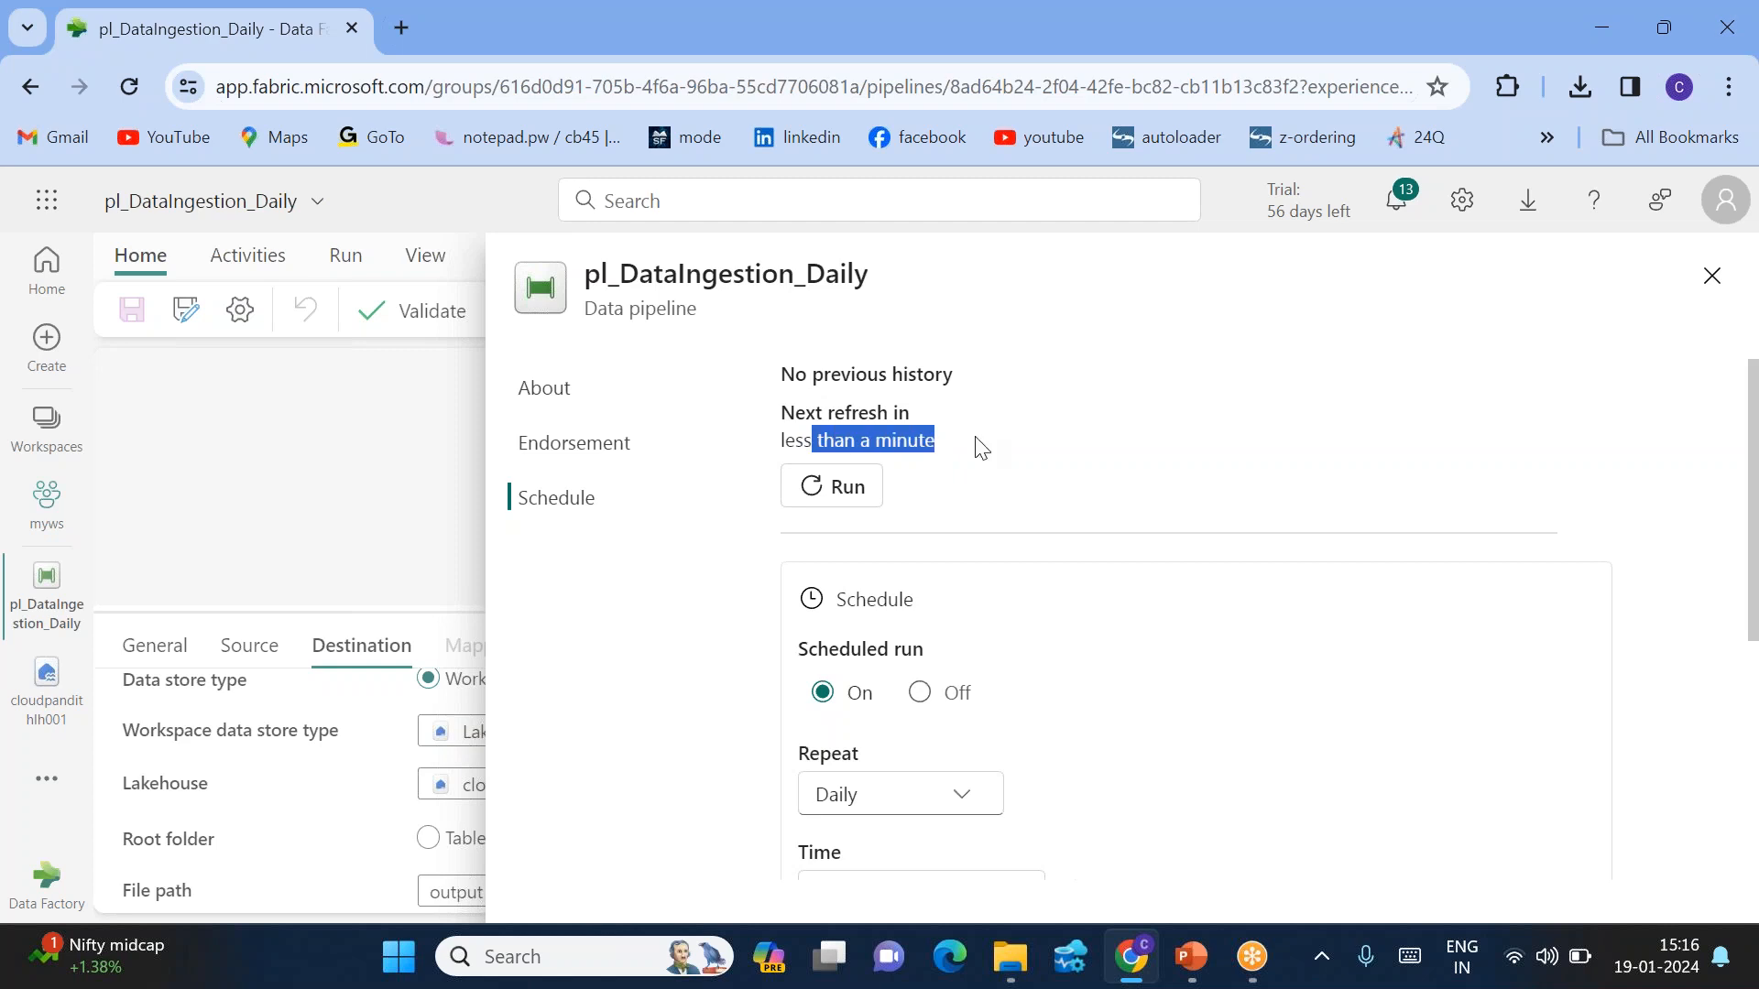
pyautogui.click(1711, 279)
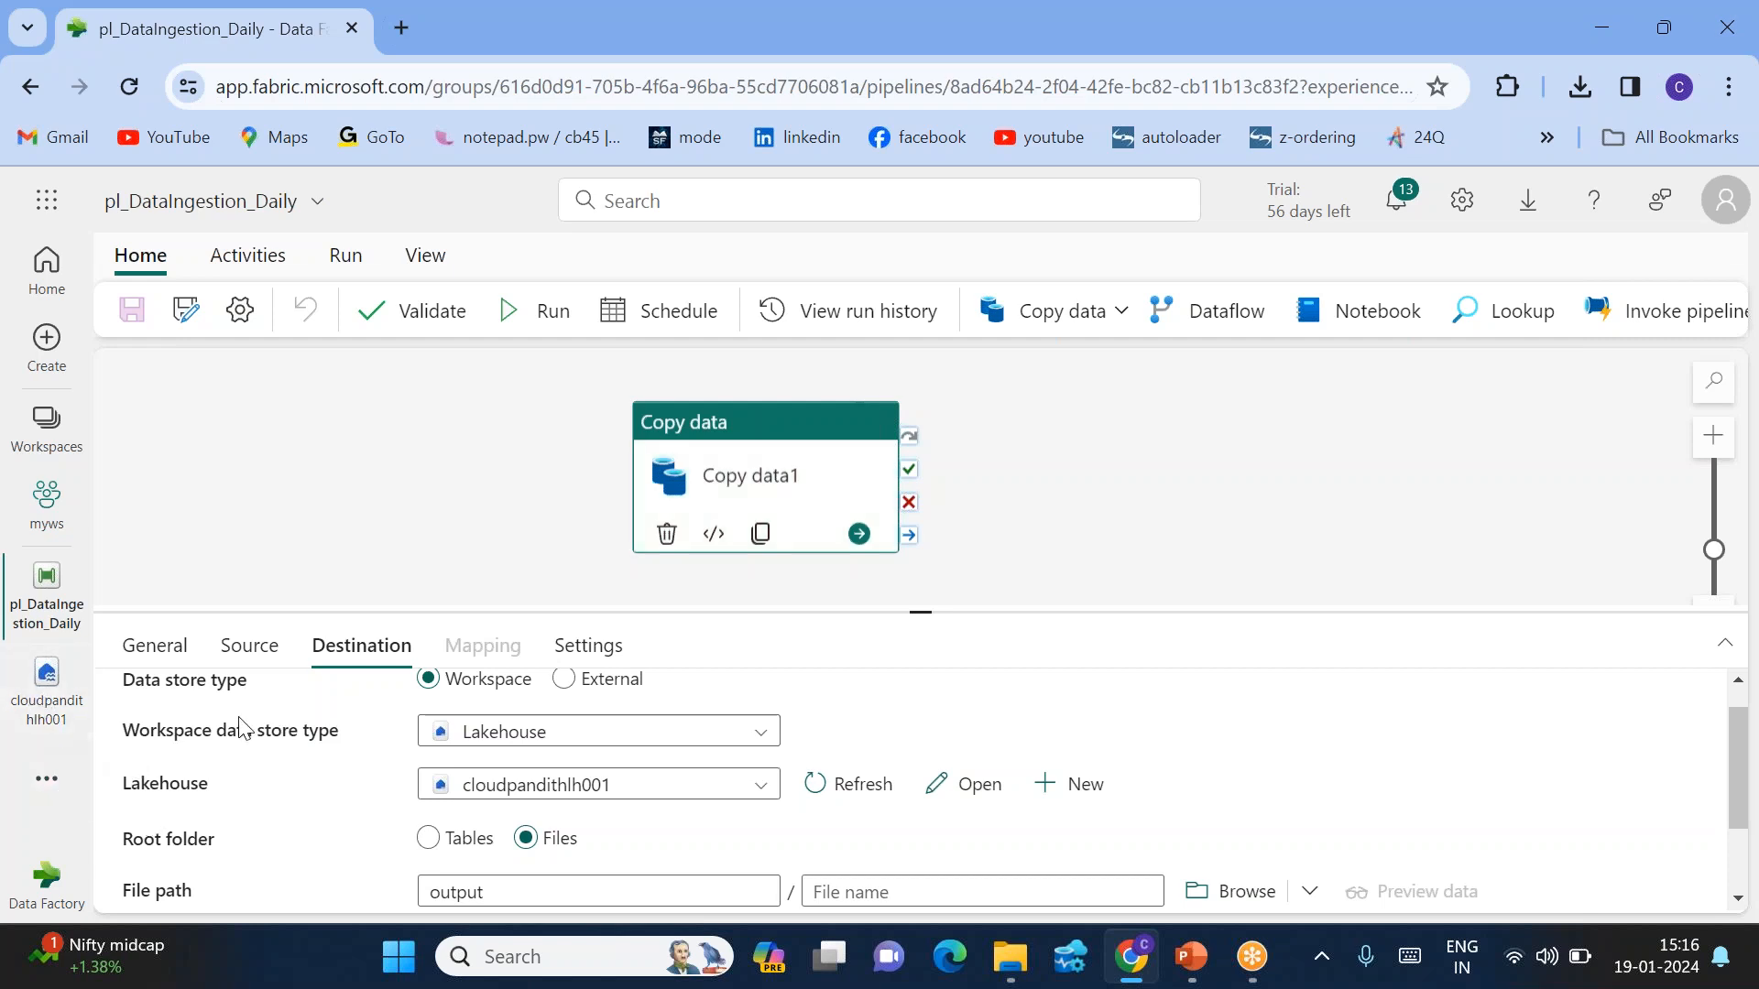
# Go to the Monitoring hub, refresh the activity list and open the run details of pl_DataIngestion_Daily.
pyautogui.click(62, 773)
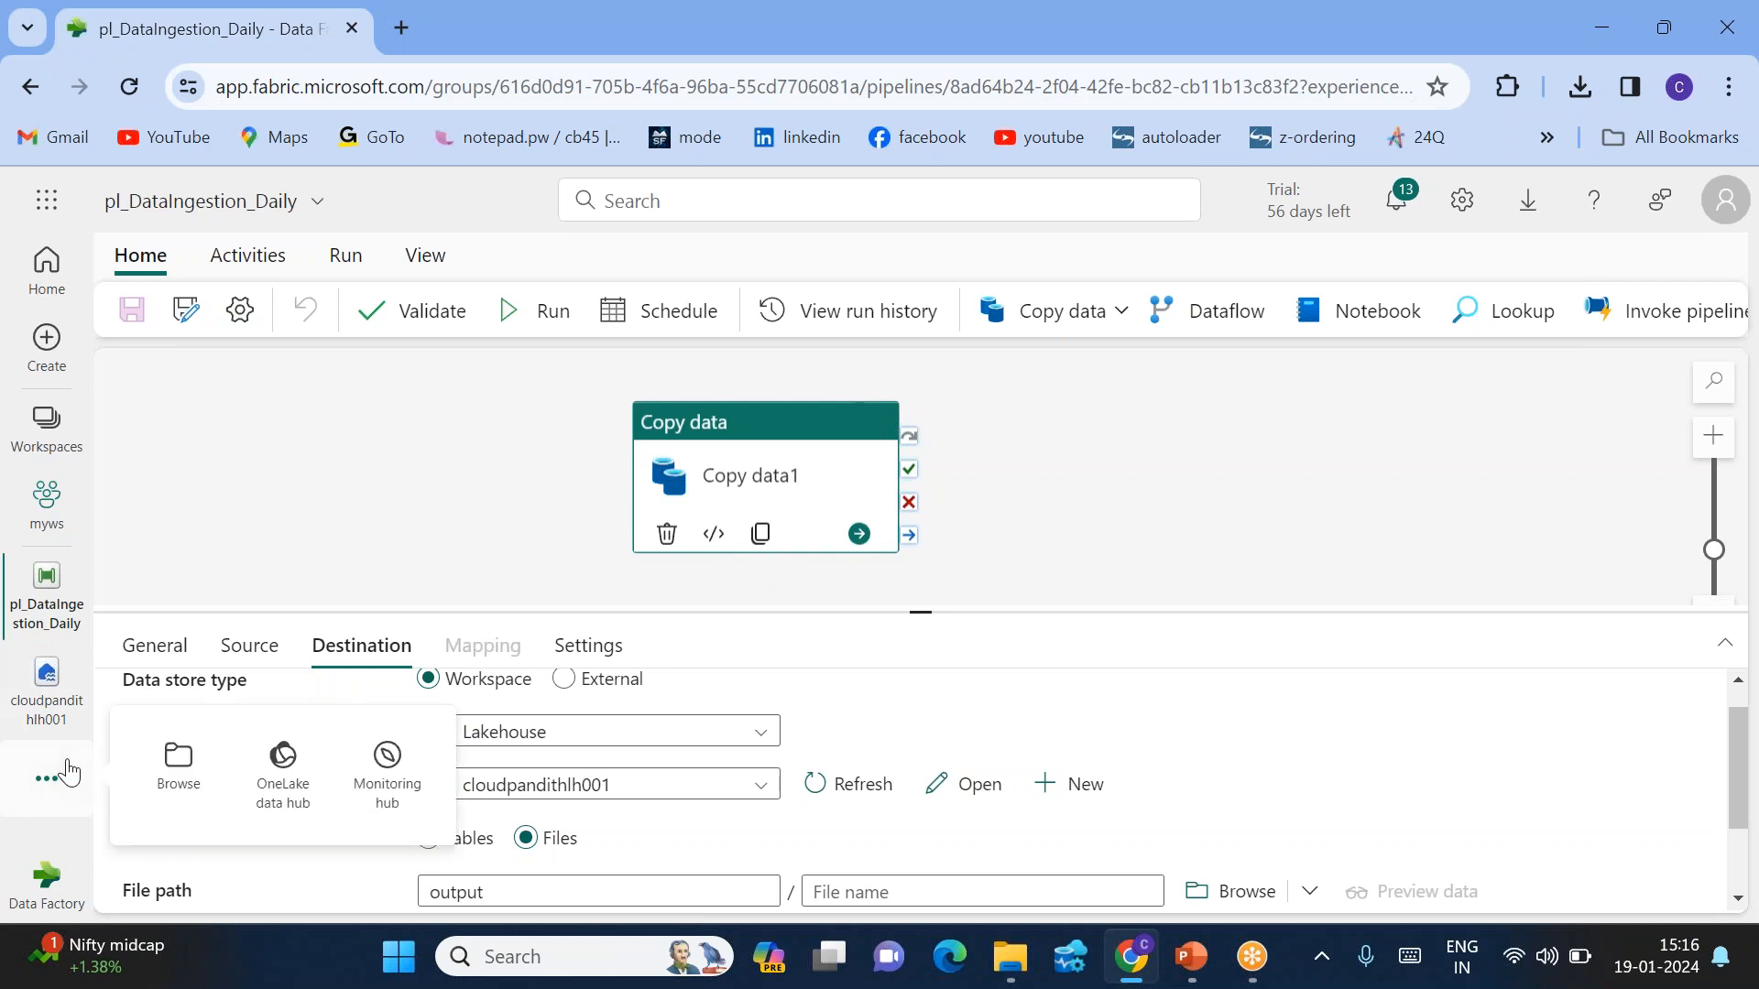
pyautogui.click(387, 777)
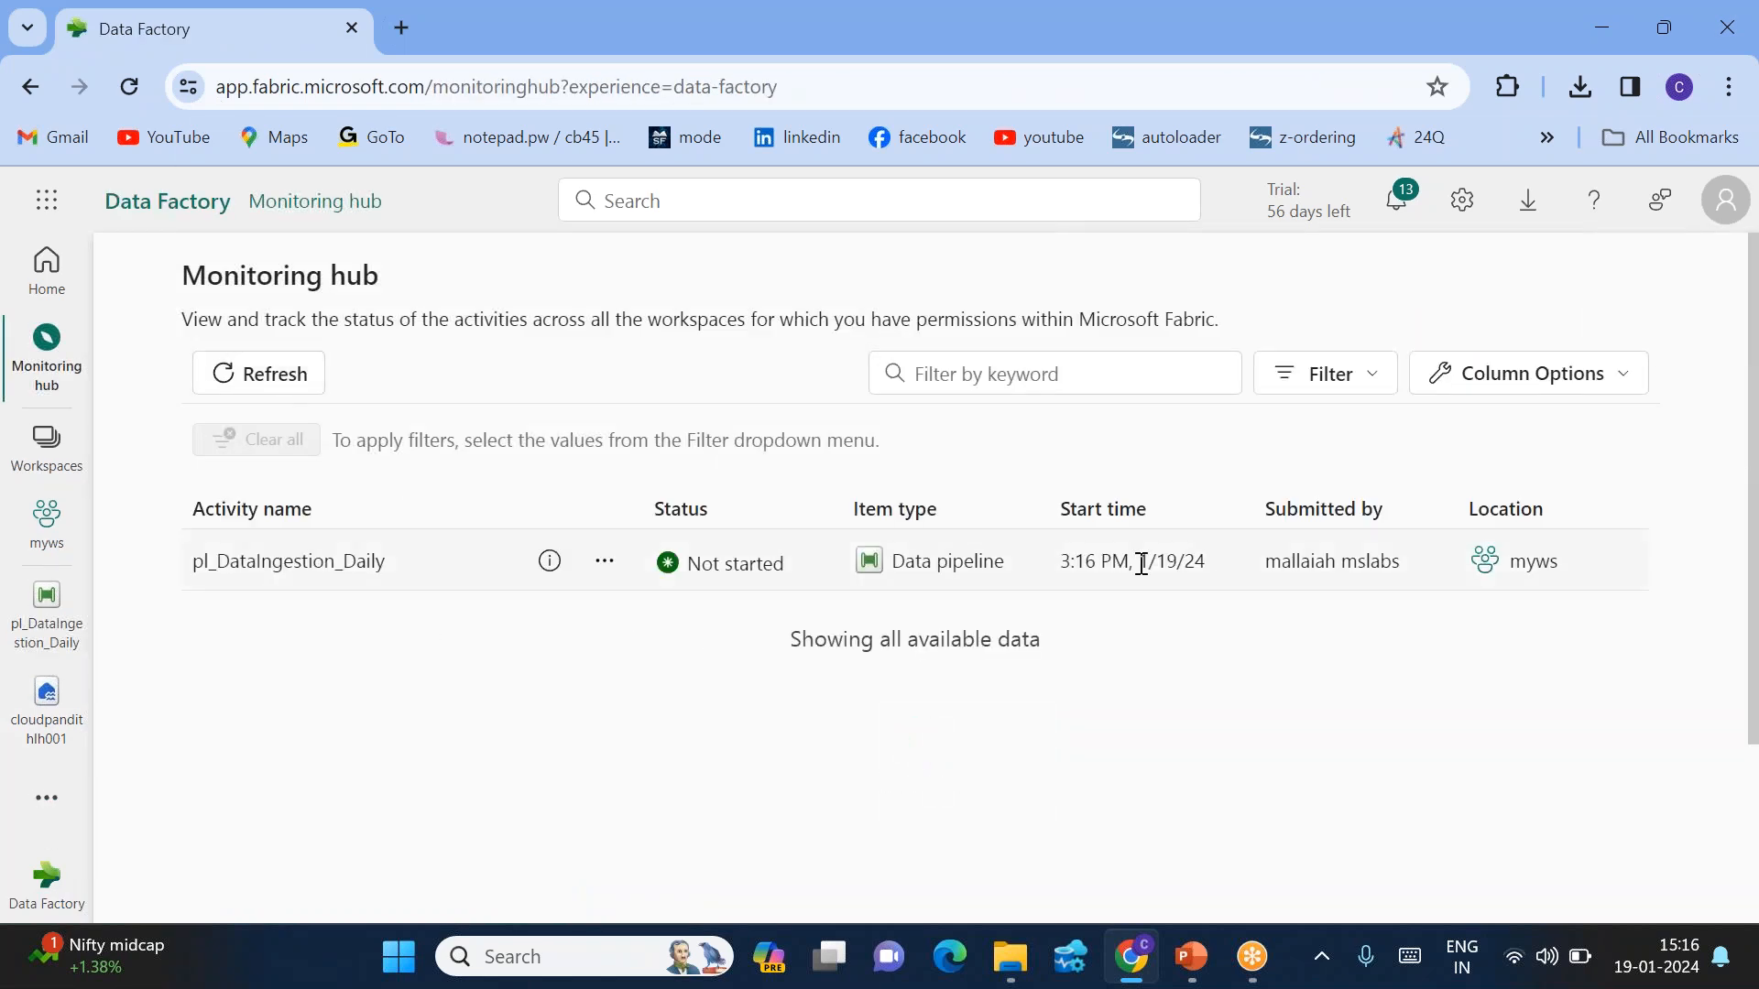
pyautogui.doubleClick(1097, 561)
pyautogui.click(259, 378)
pyautogui.click(273, 562)
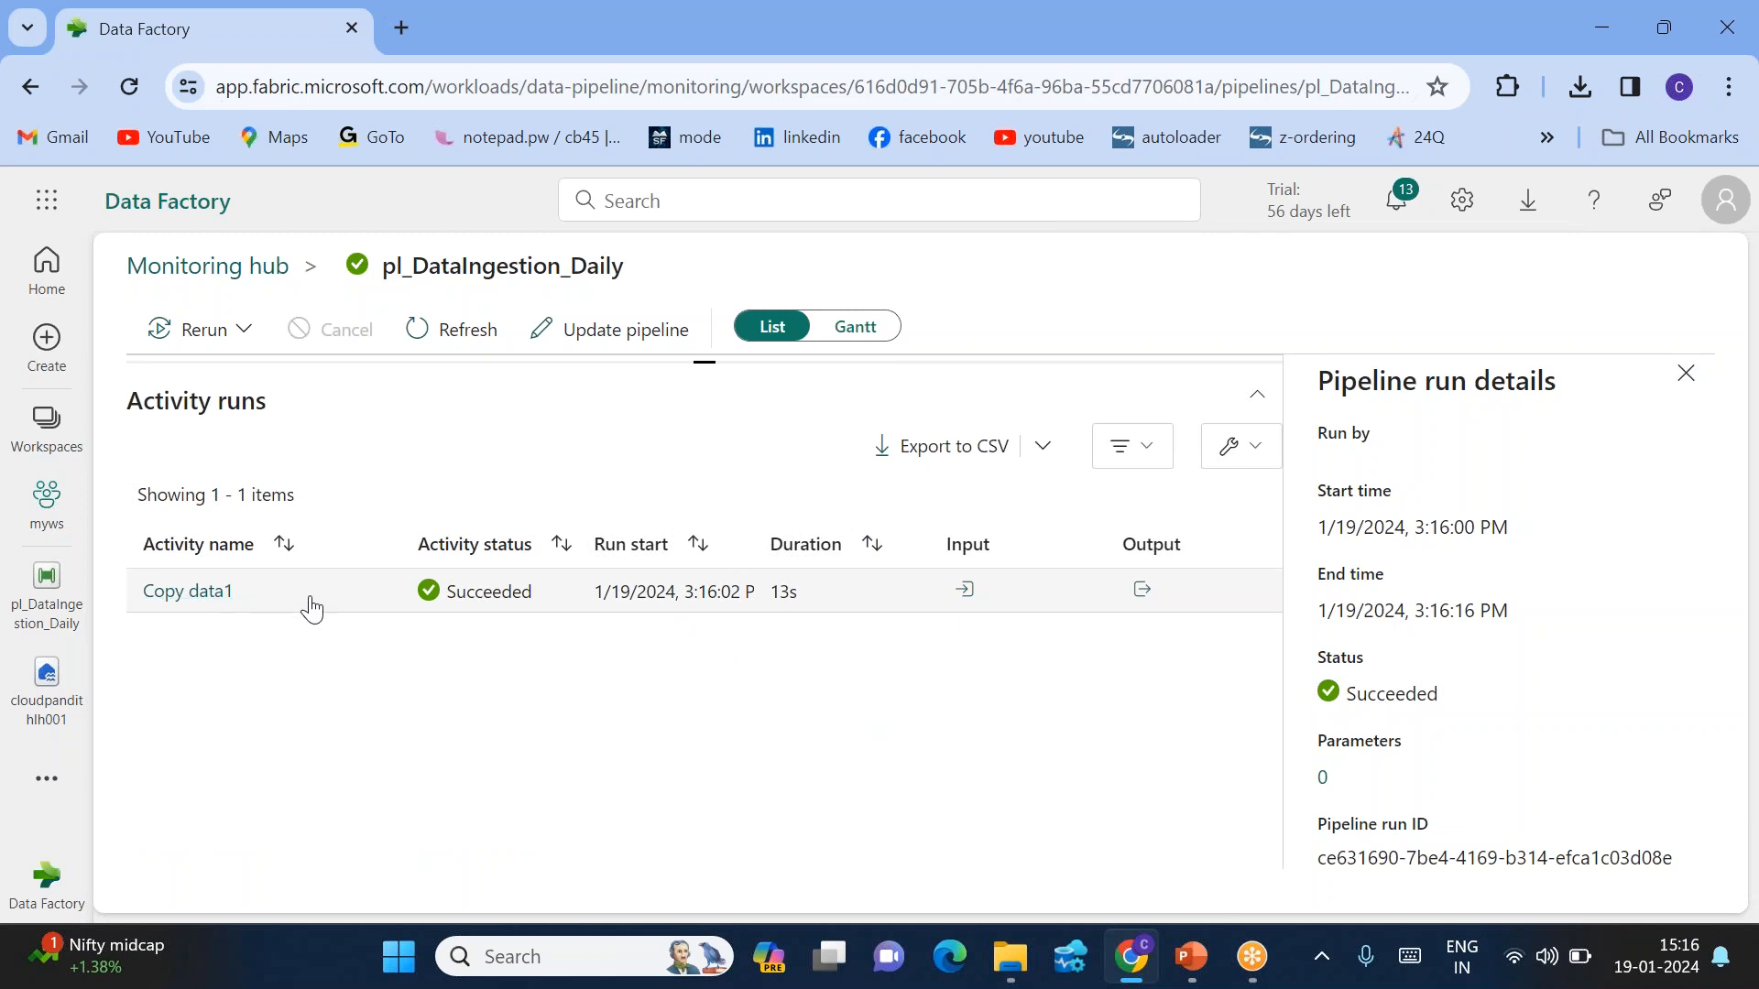
# Check the files read and files written in the Copy data1 activity's run details and close them.
pyautogui.click(207, 593)
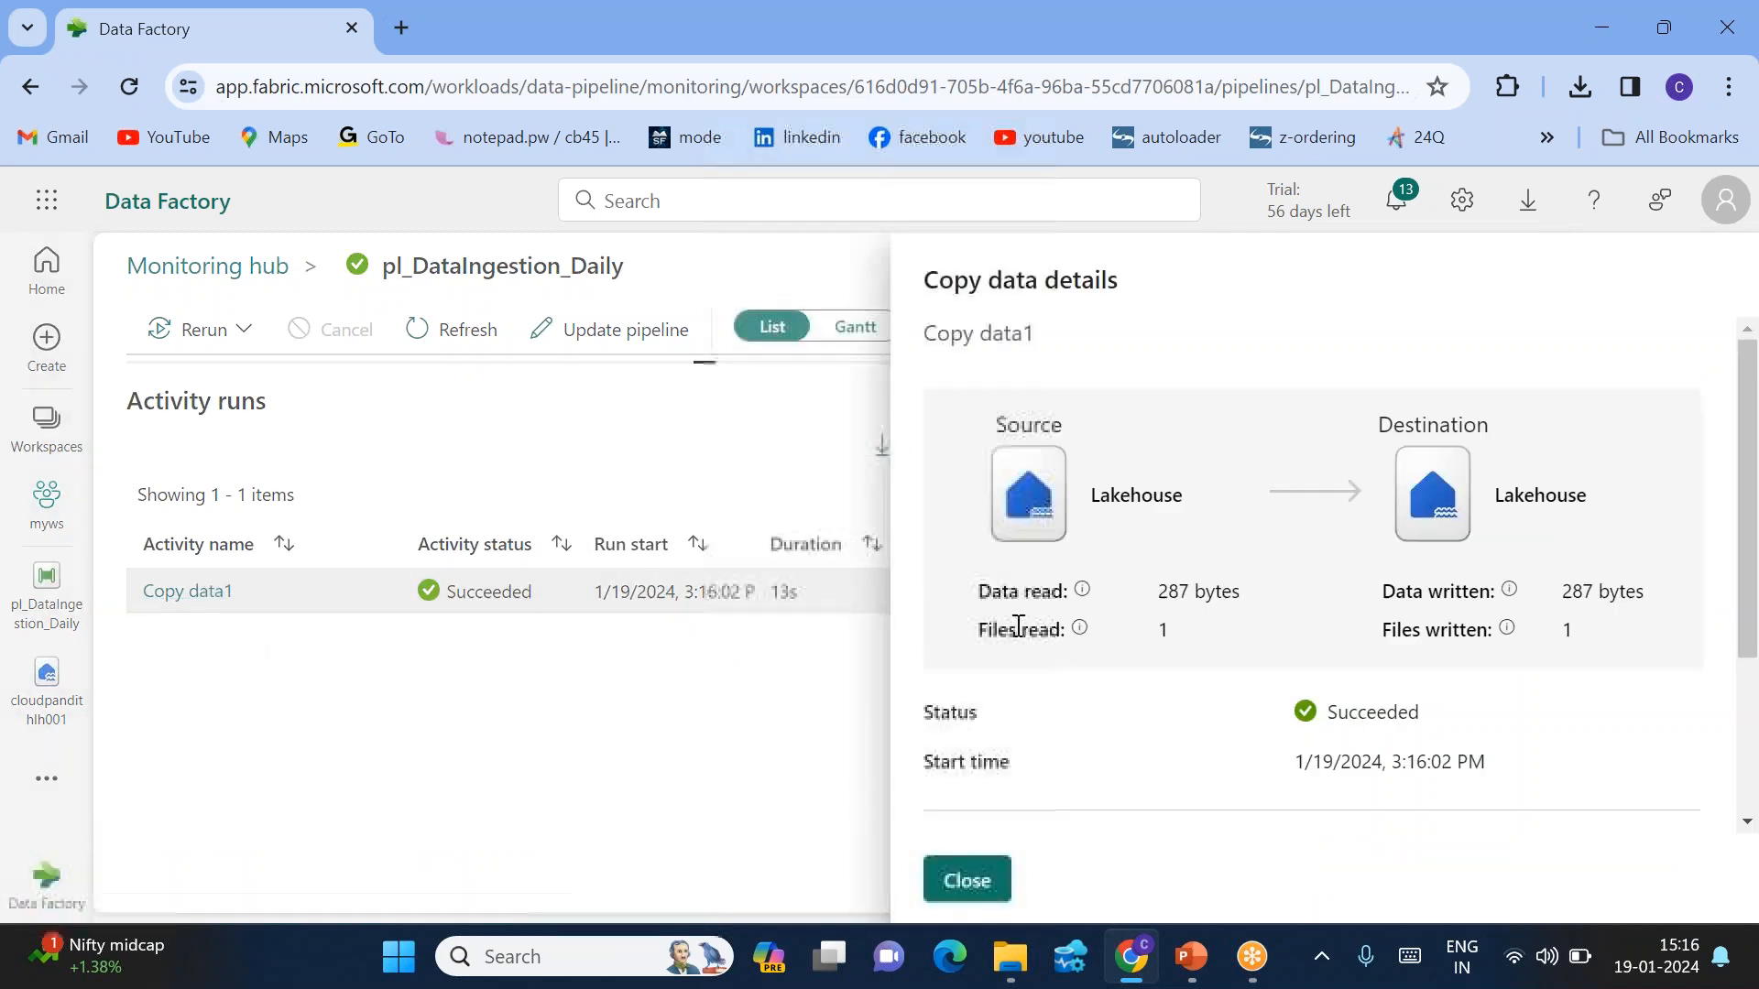
pyautogui.moveTo(1151, 636); pyautogui.dragTo(1217, 638)
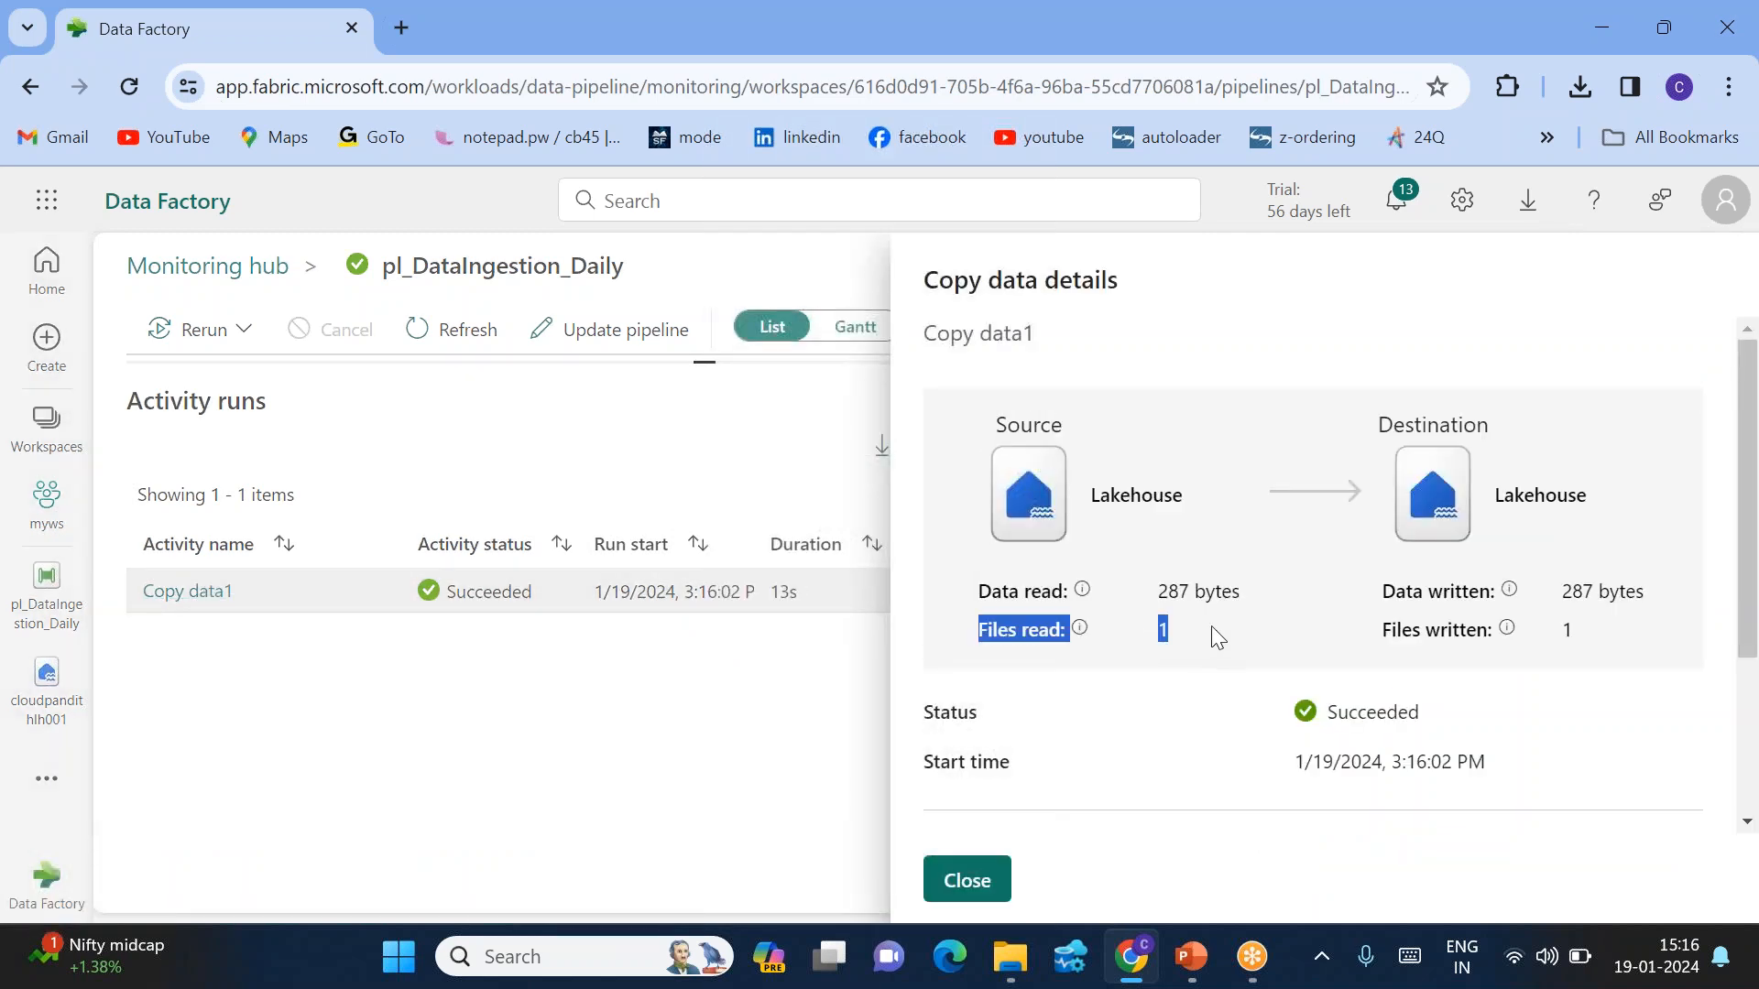
pyautogui.doubleClick(1567, 629)
pyautogui.click(969, 884)
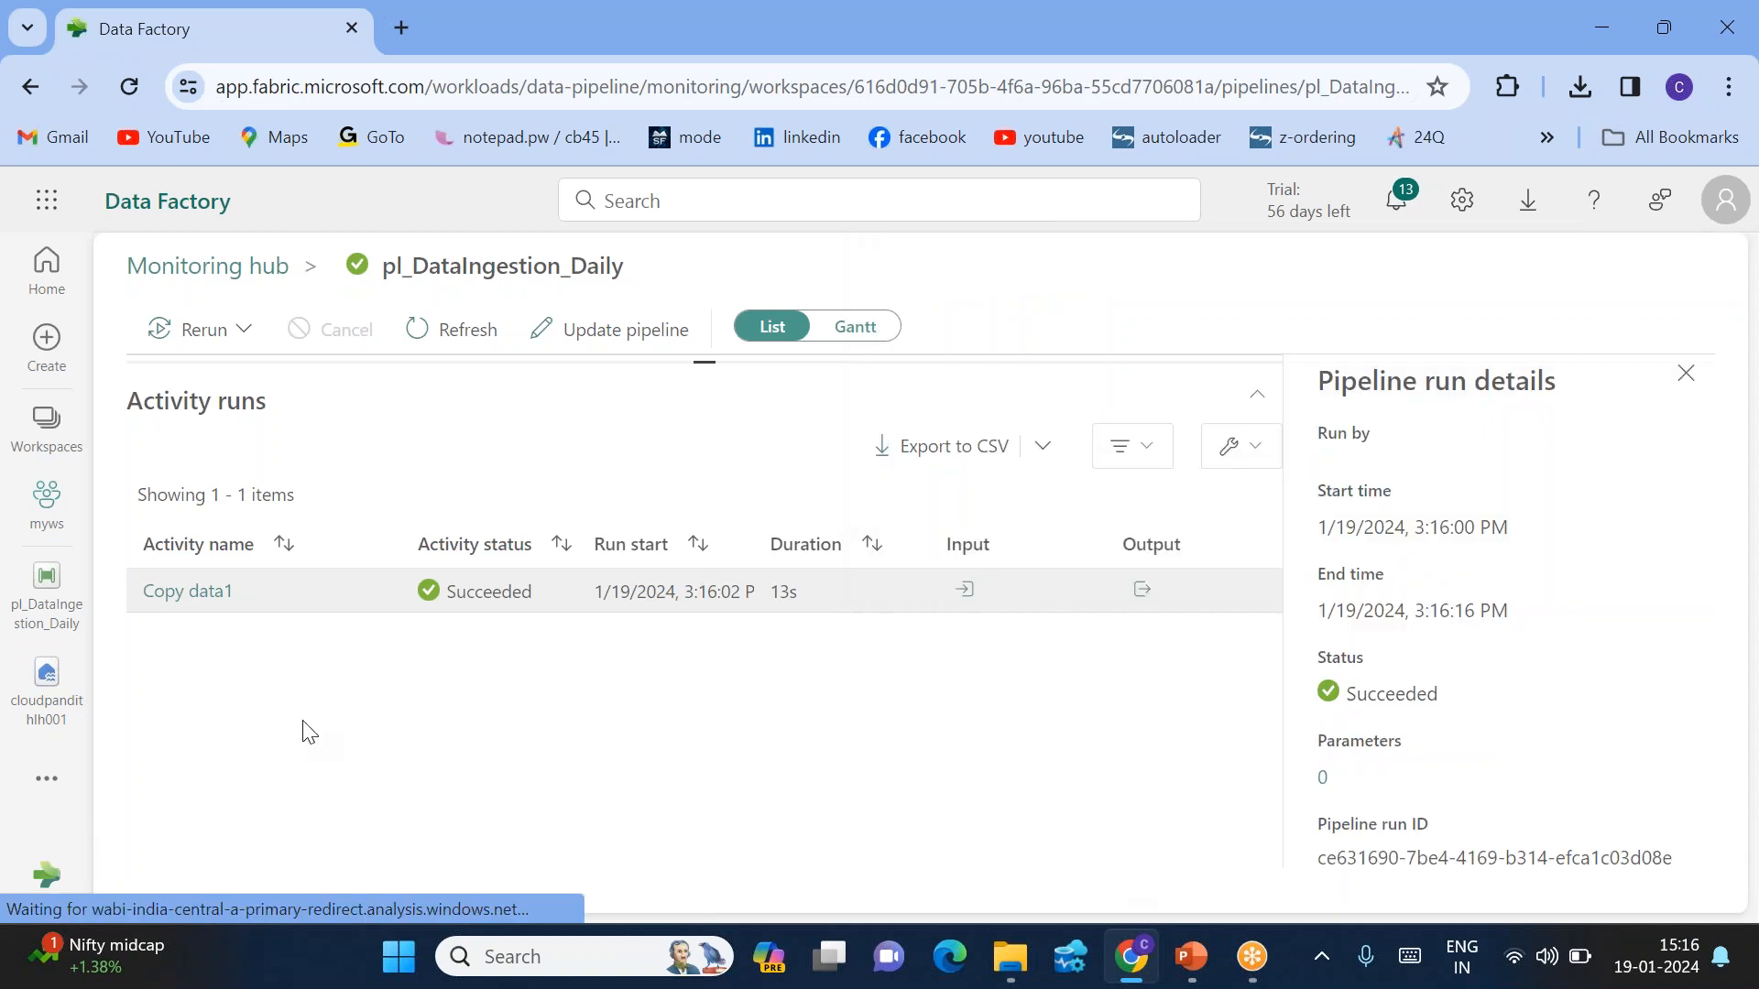
# Refresh the output folder of the cloudpandithlh001 lakehouse and check the full modification time of credit_daily.csv.
pyautogui.click(37, 696)
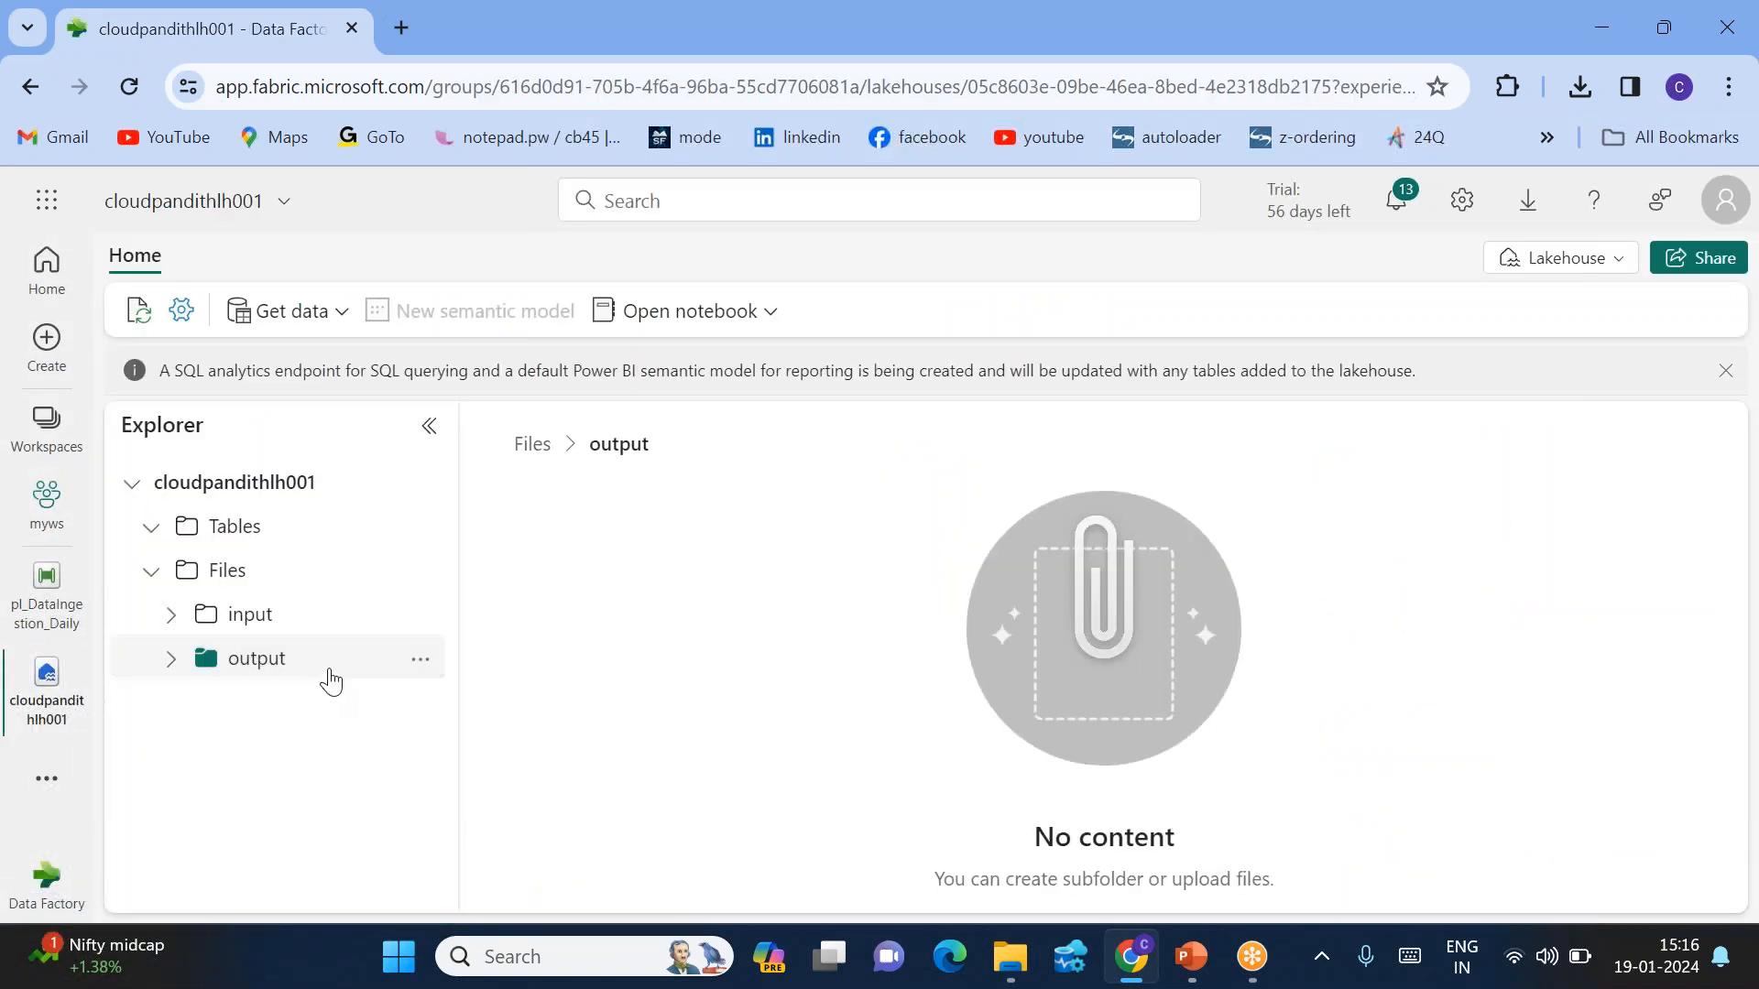
pyautogui.click(412, 659)
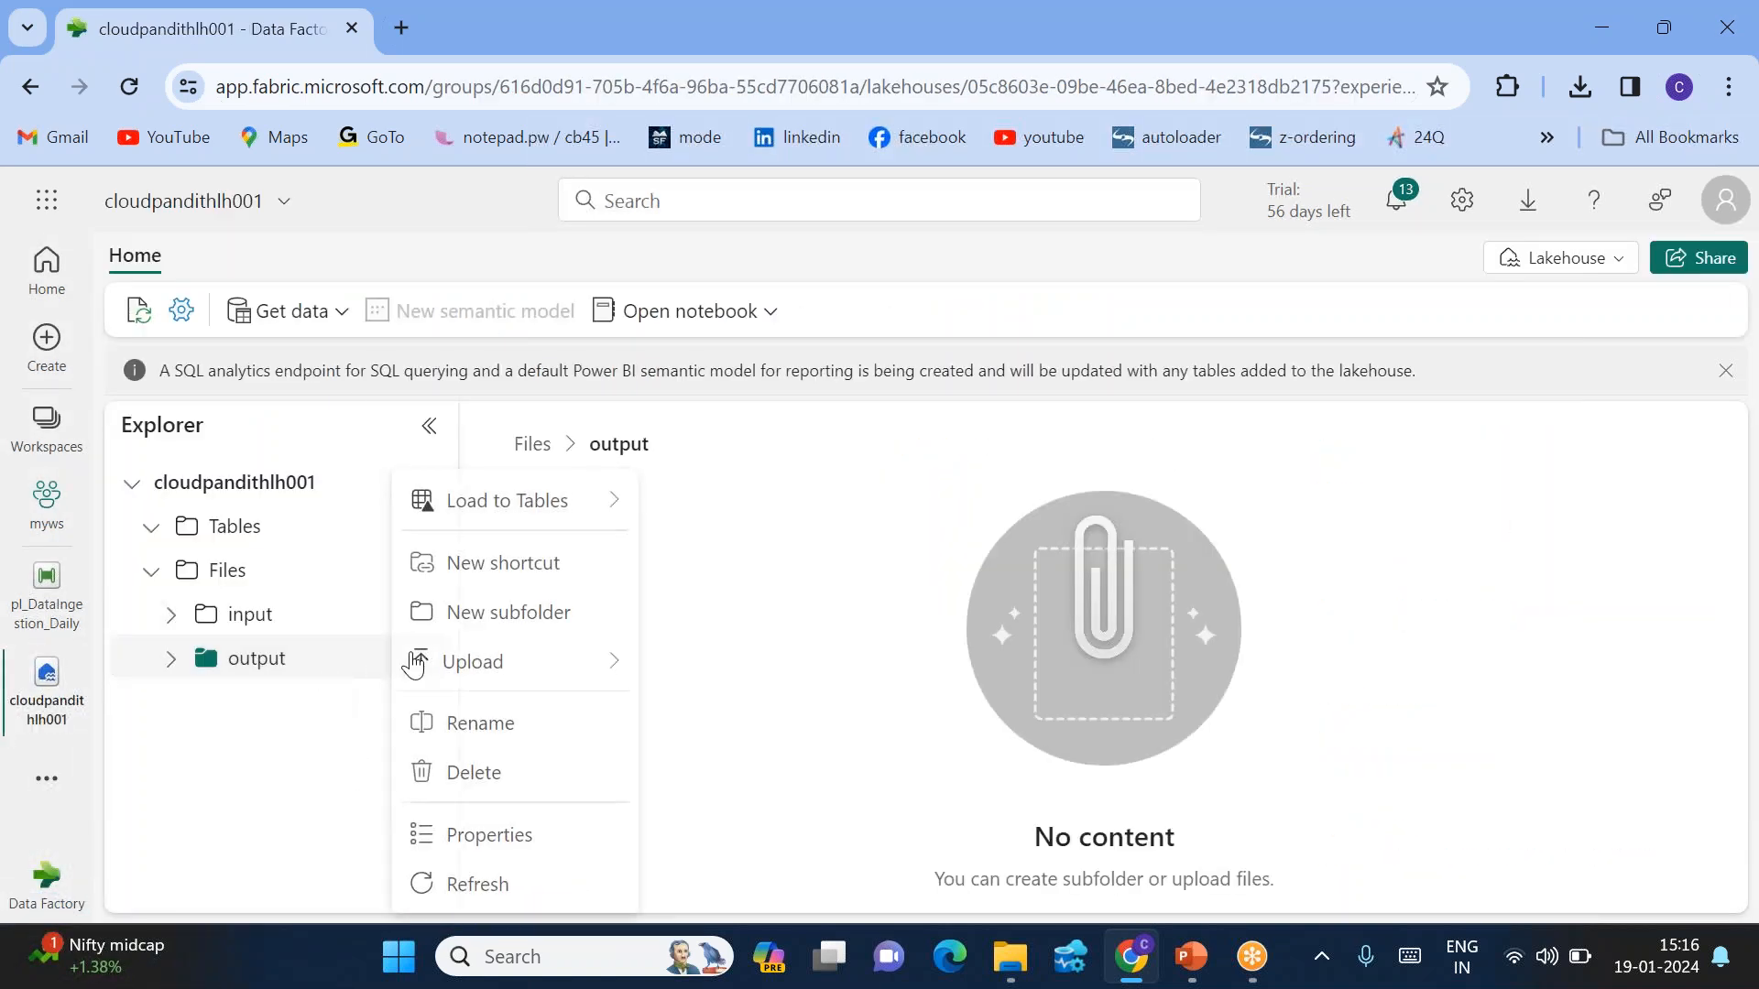
pyautogui.click(473, 883)
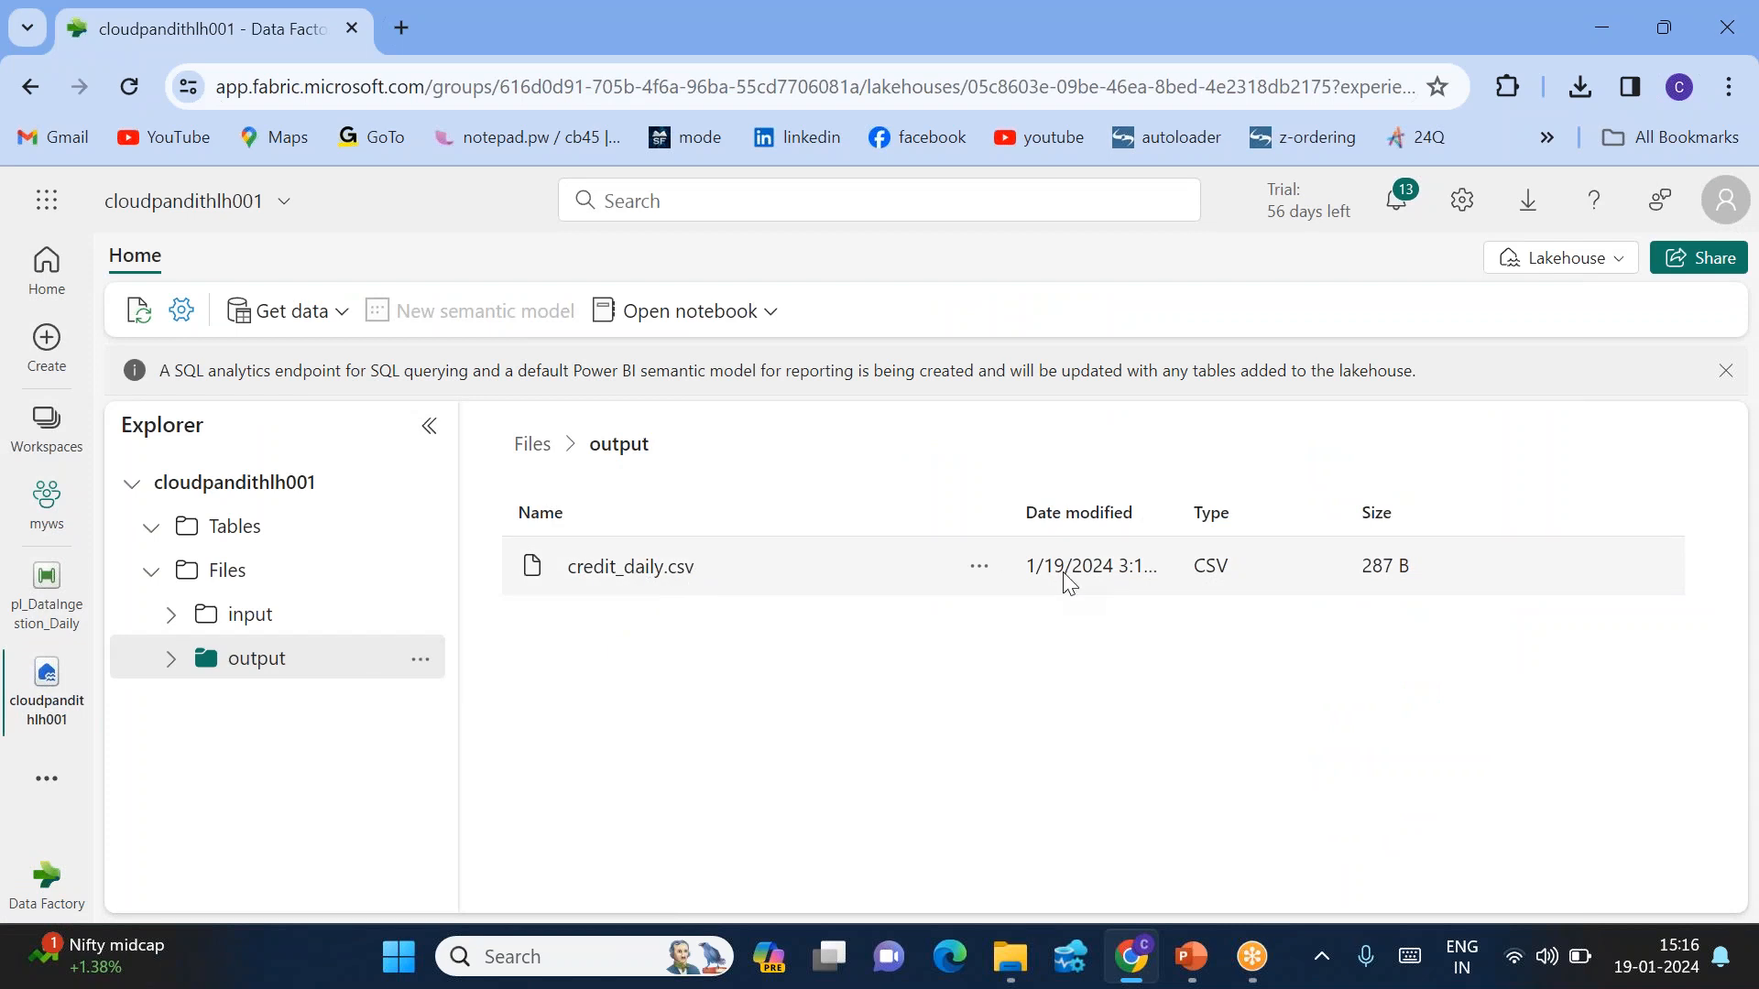
pyautogui.moveTo(1182, 511); pyautogui.dragTo(1268, 511)
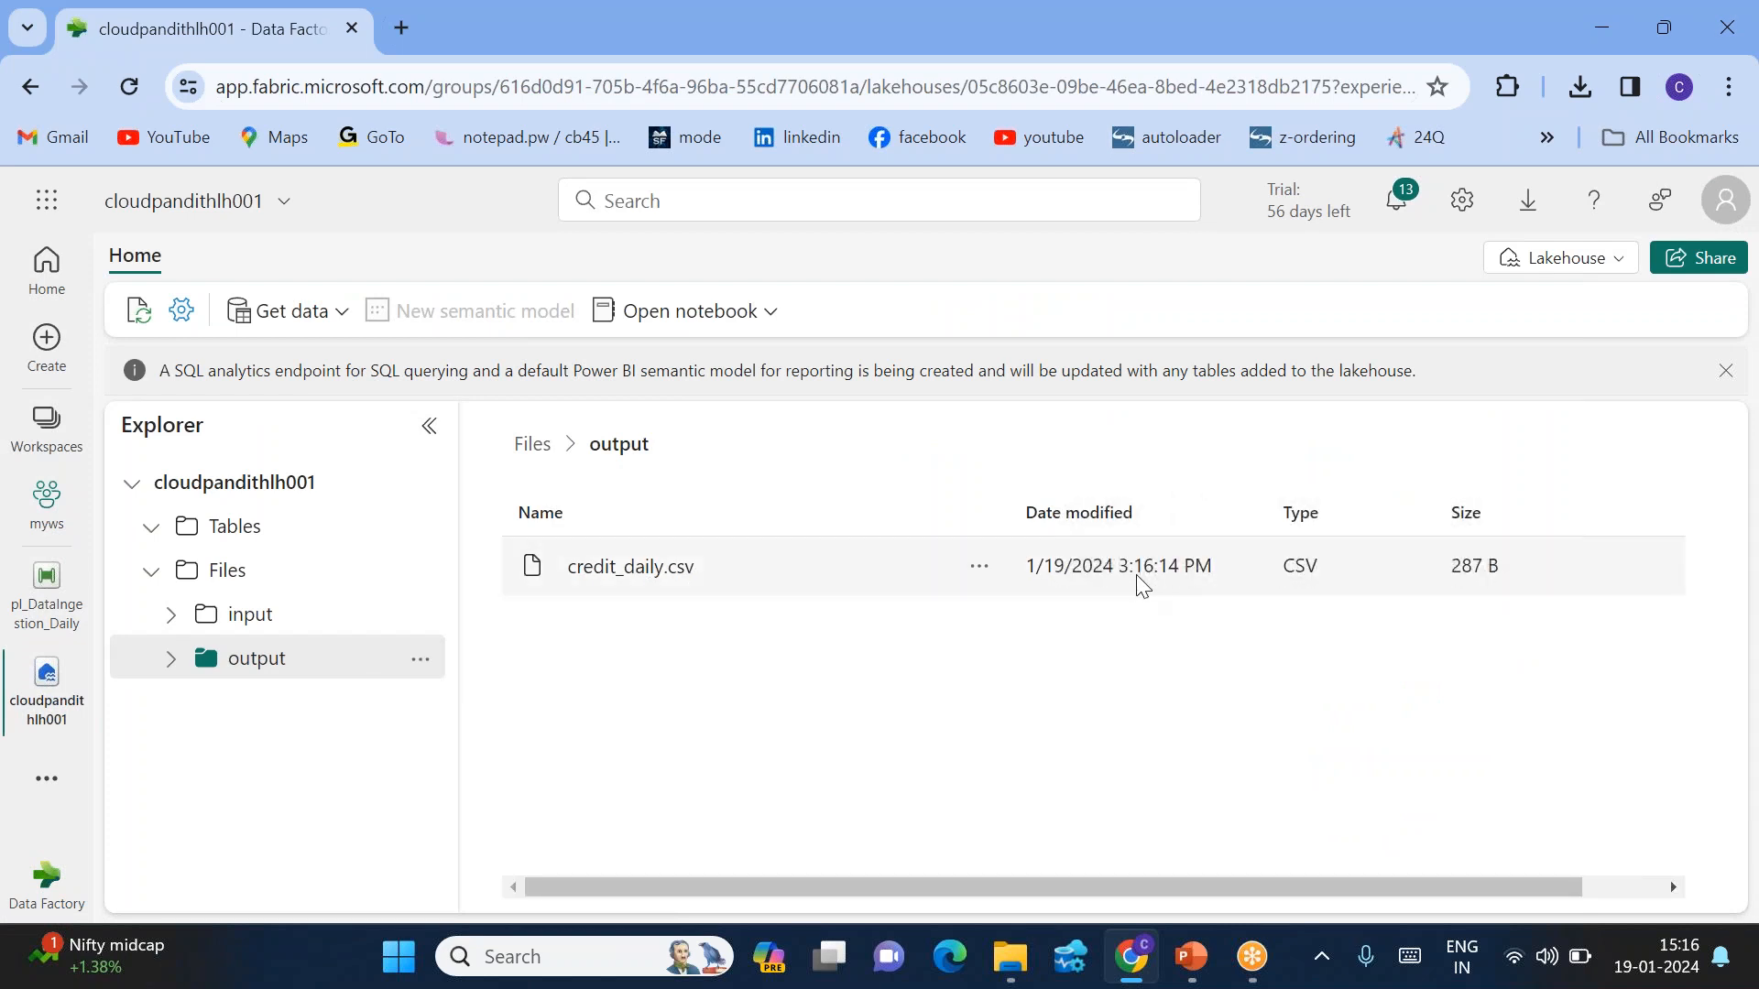
# In the Monitoring hub, refresh the activity list and open the run details of the 3:17 PM pl_DataIngestion_Daily run.
pyautogui.click(47, 778)
pyautogui.click(386, 765)
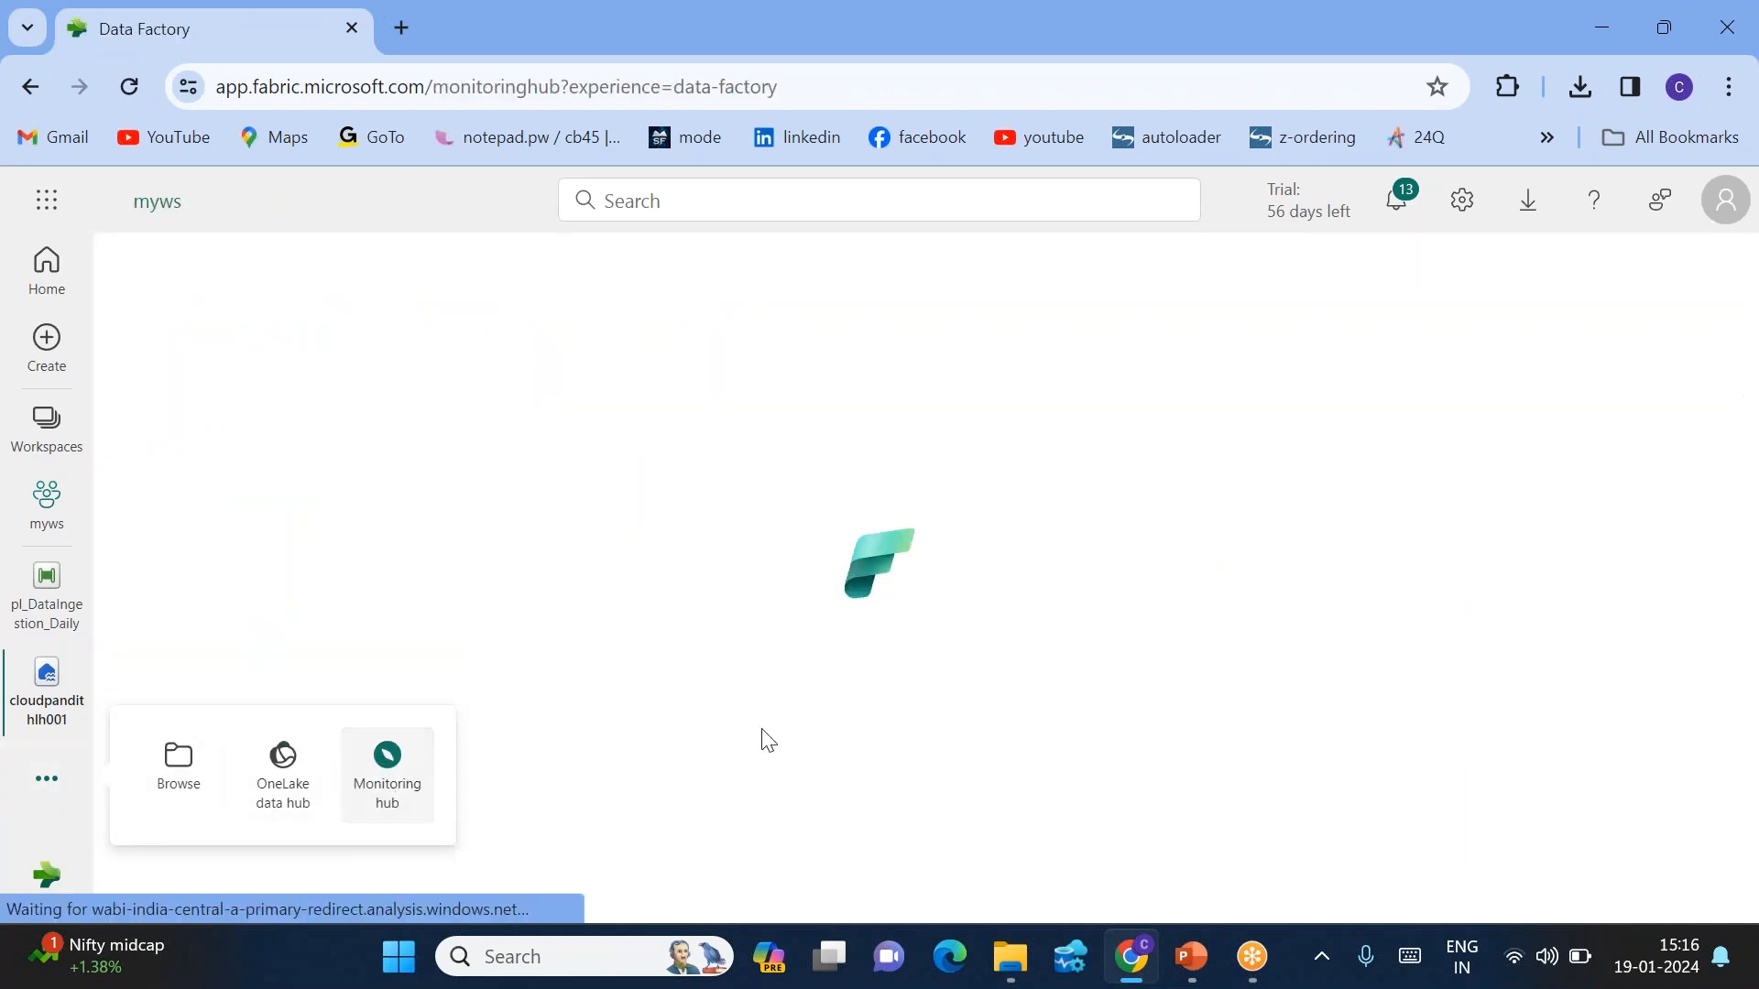
pyautogui.click(275, 375)
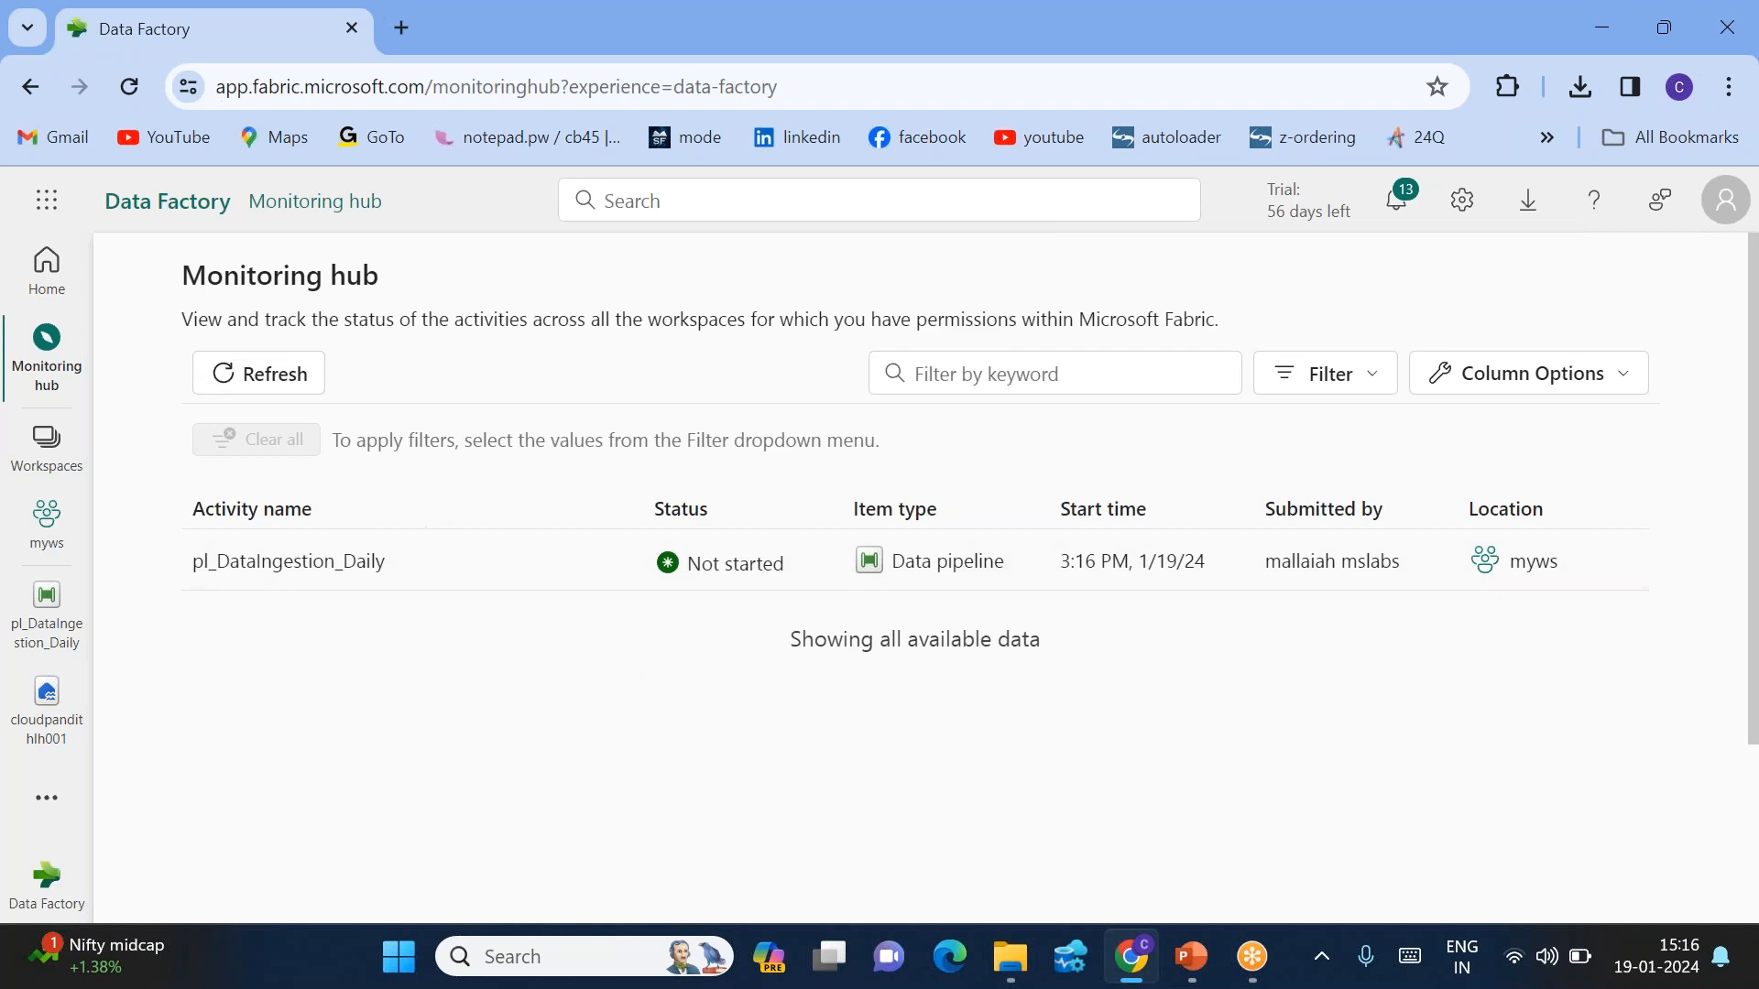
pyautogui.scroll(-1, 283, 377)
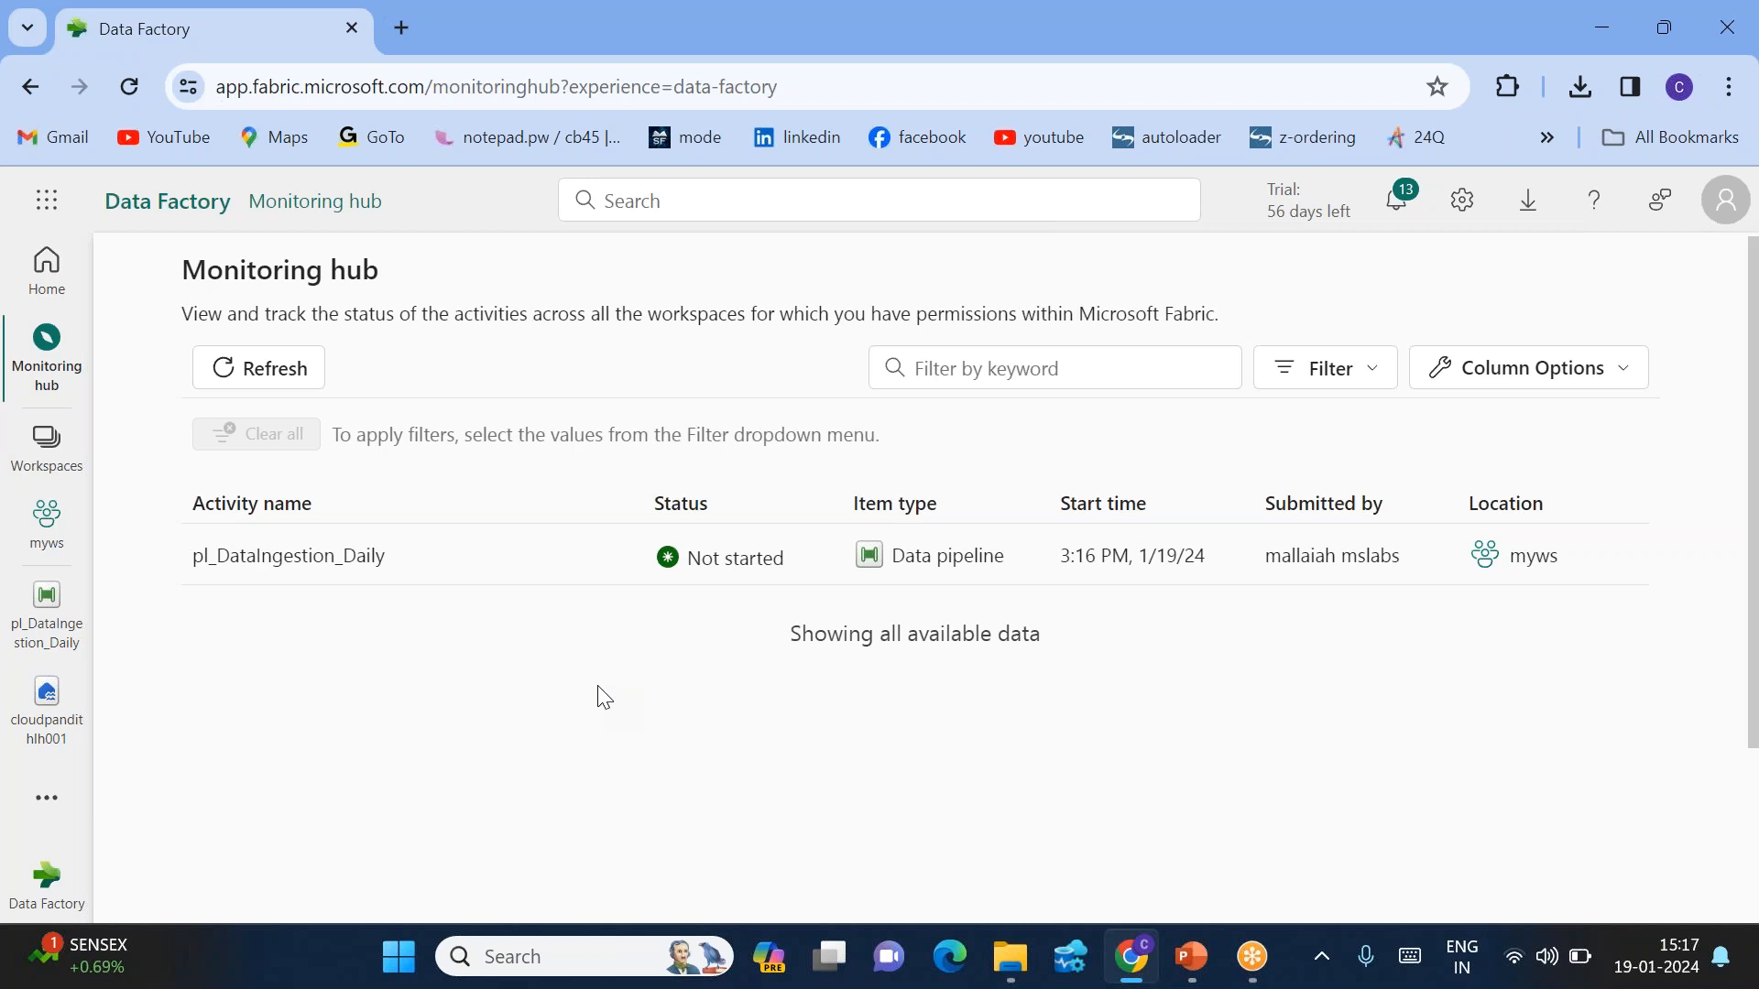
pyautogui.click(266, 375)
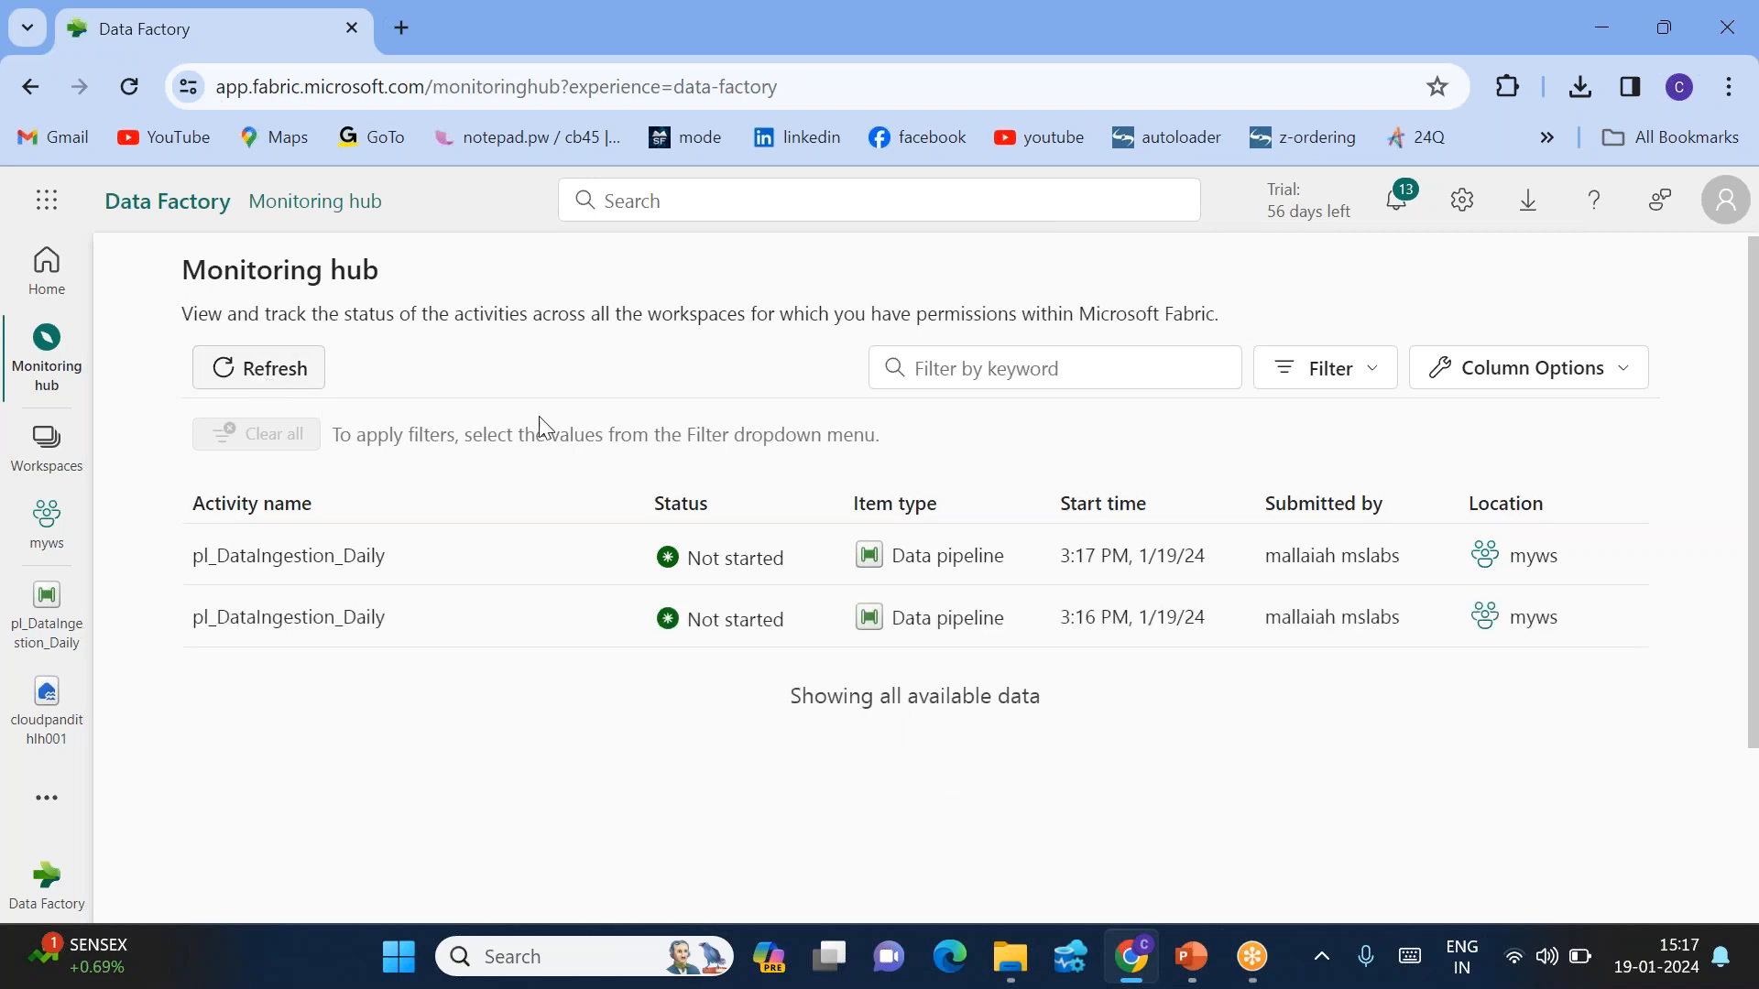
pyautogui.moveTo(1061, 562); pyautogui.dragTo(1125, 565)
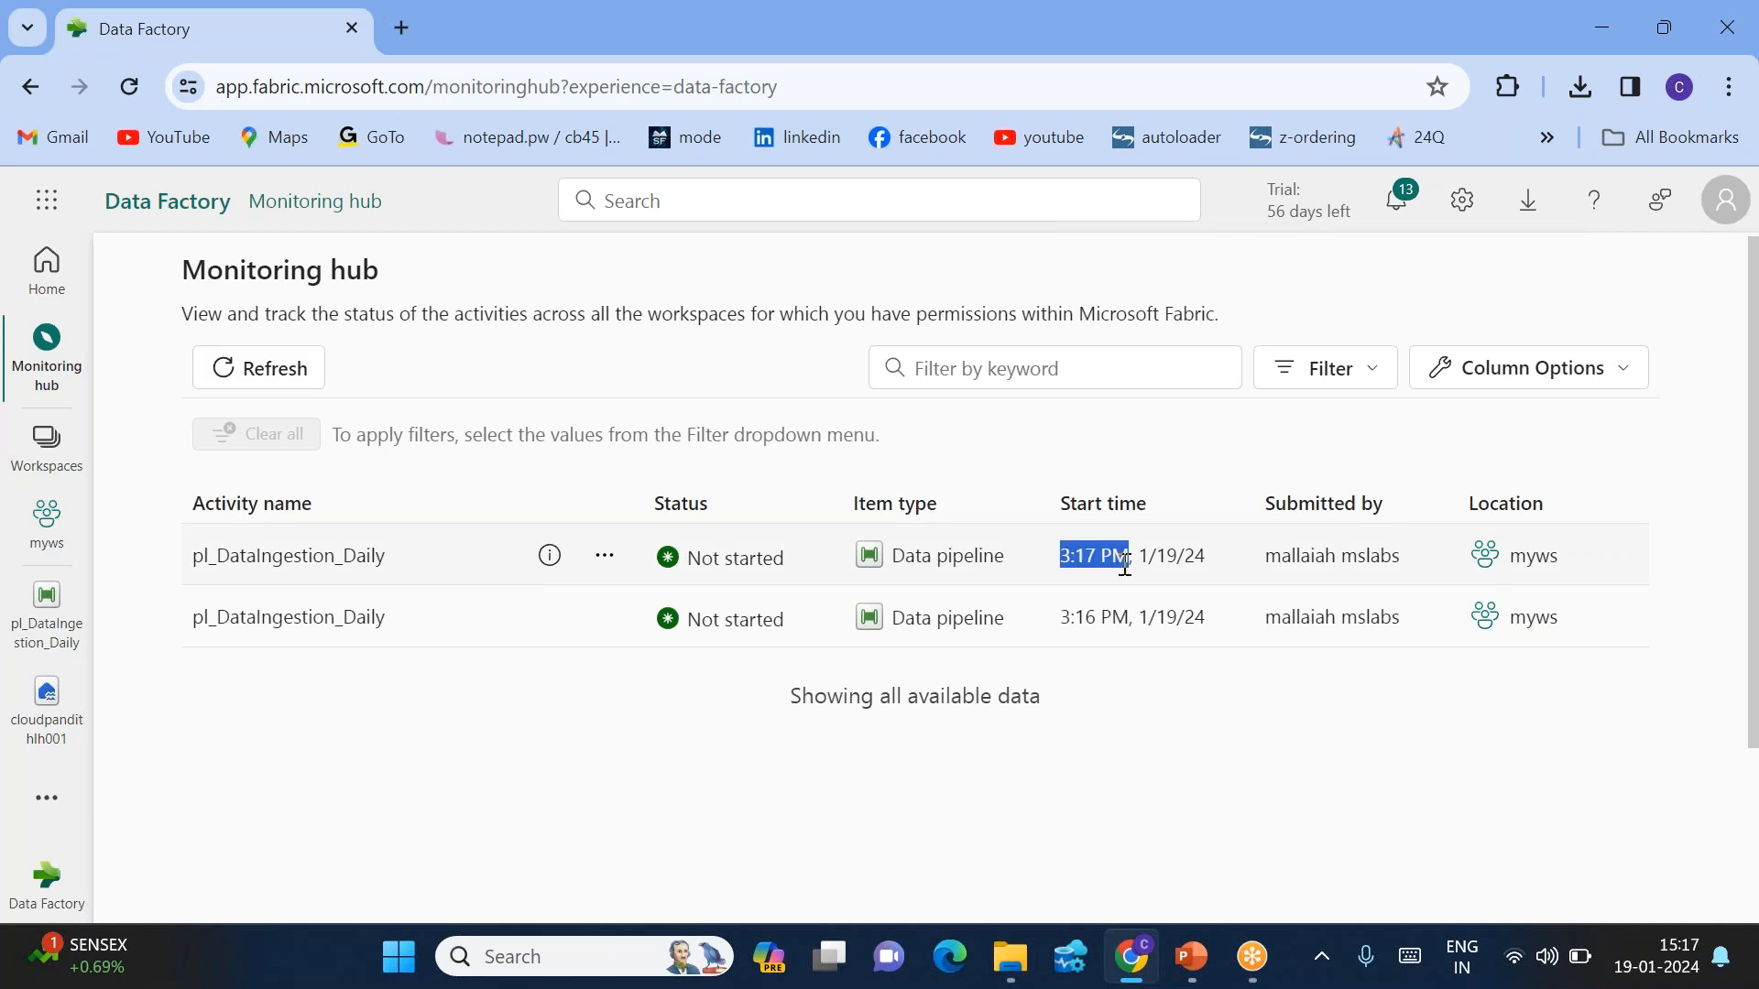
pyautogui.click(332, 559)
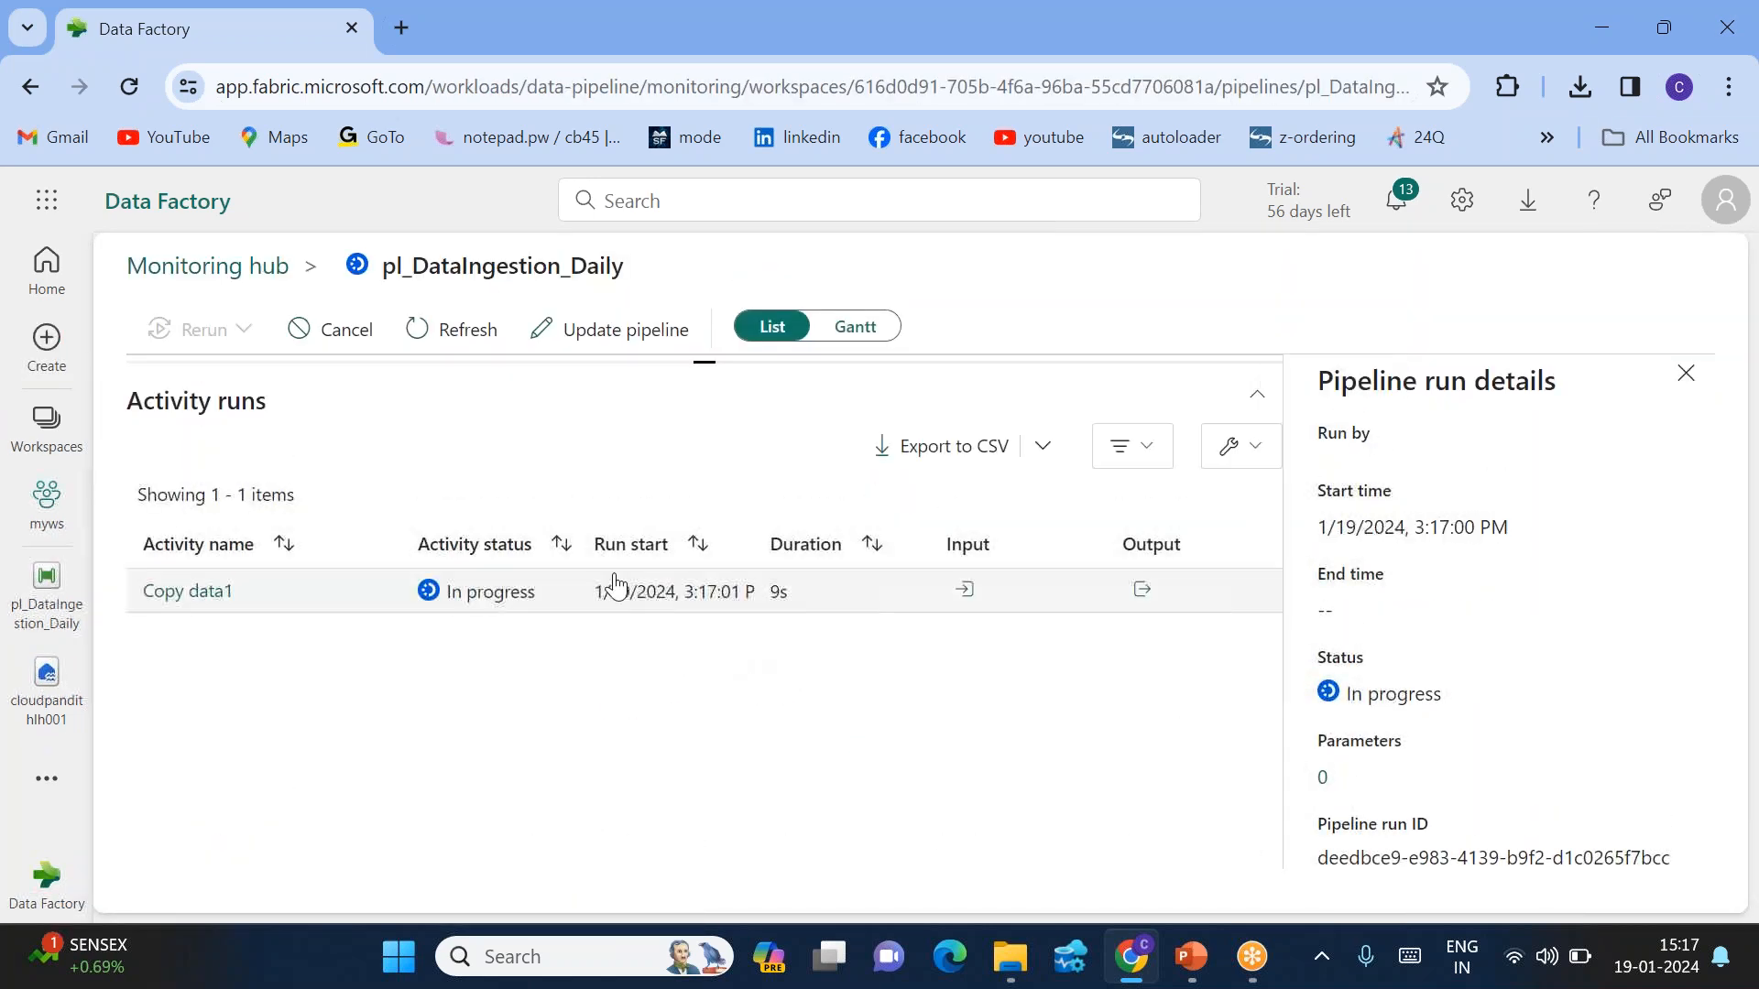
# Check the files read and written by Copy data1 in this run, and the modification time of credit_daily.csv in the lakehouse's output folder.
pyautogui.click(213, 598)
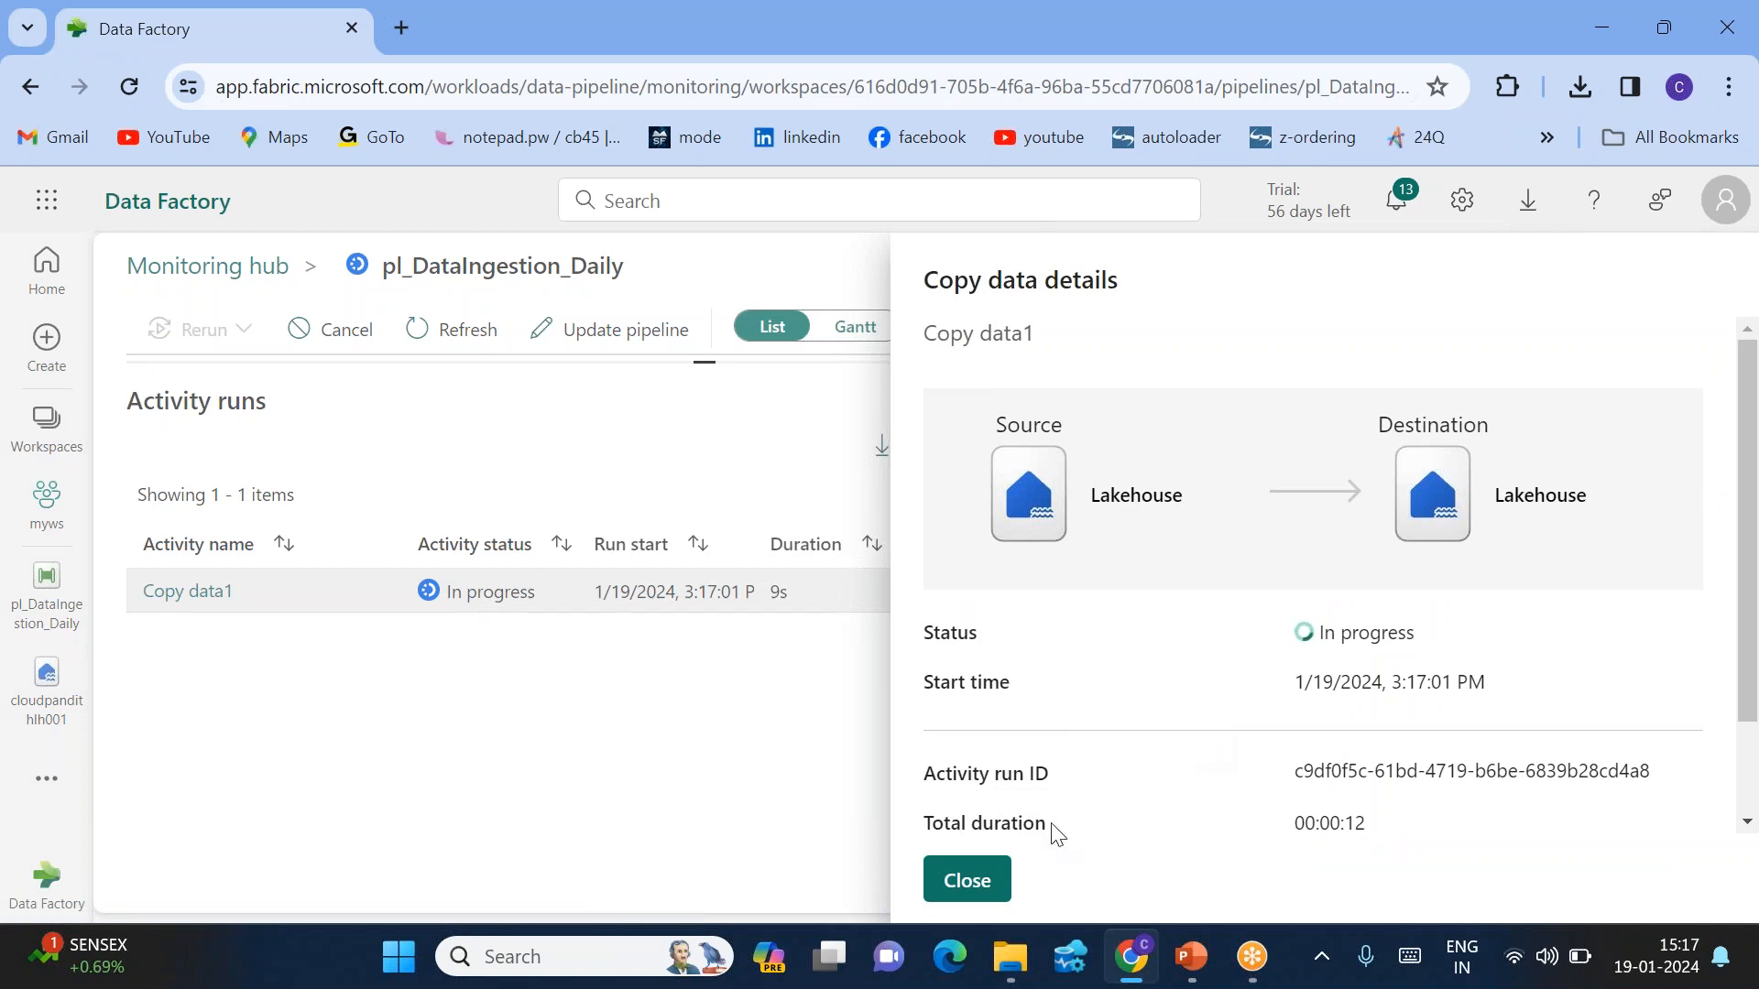
pyautogui.click(966, 880)
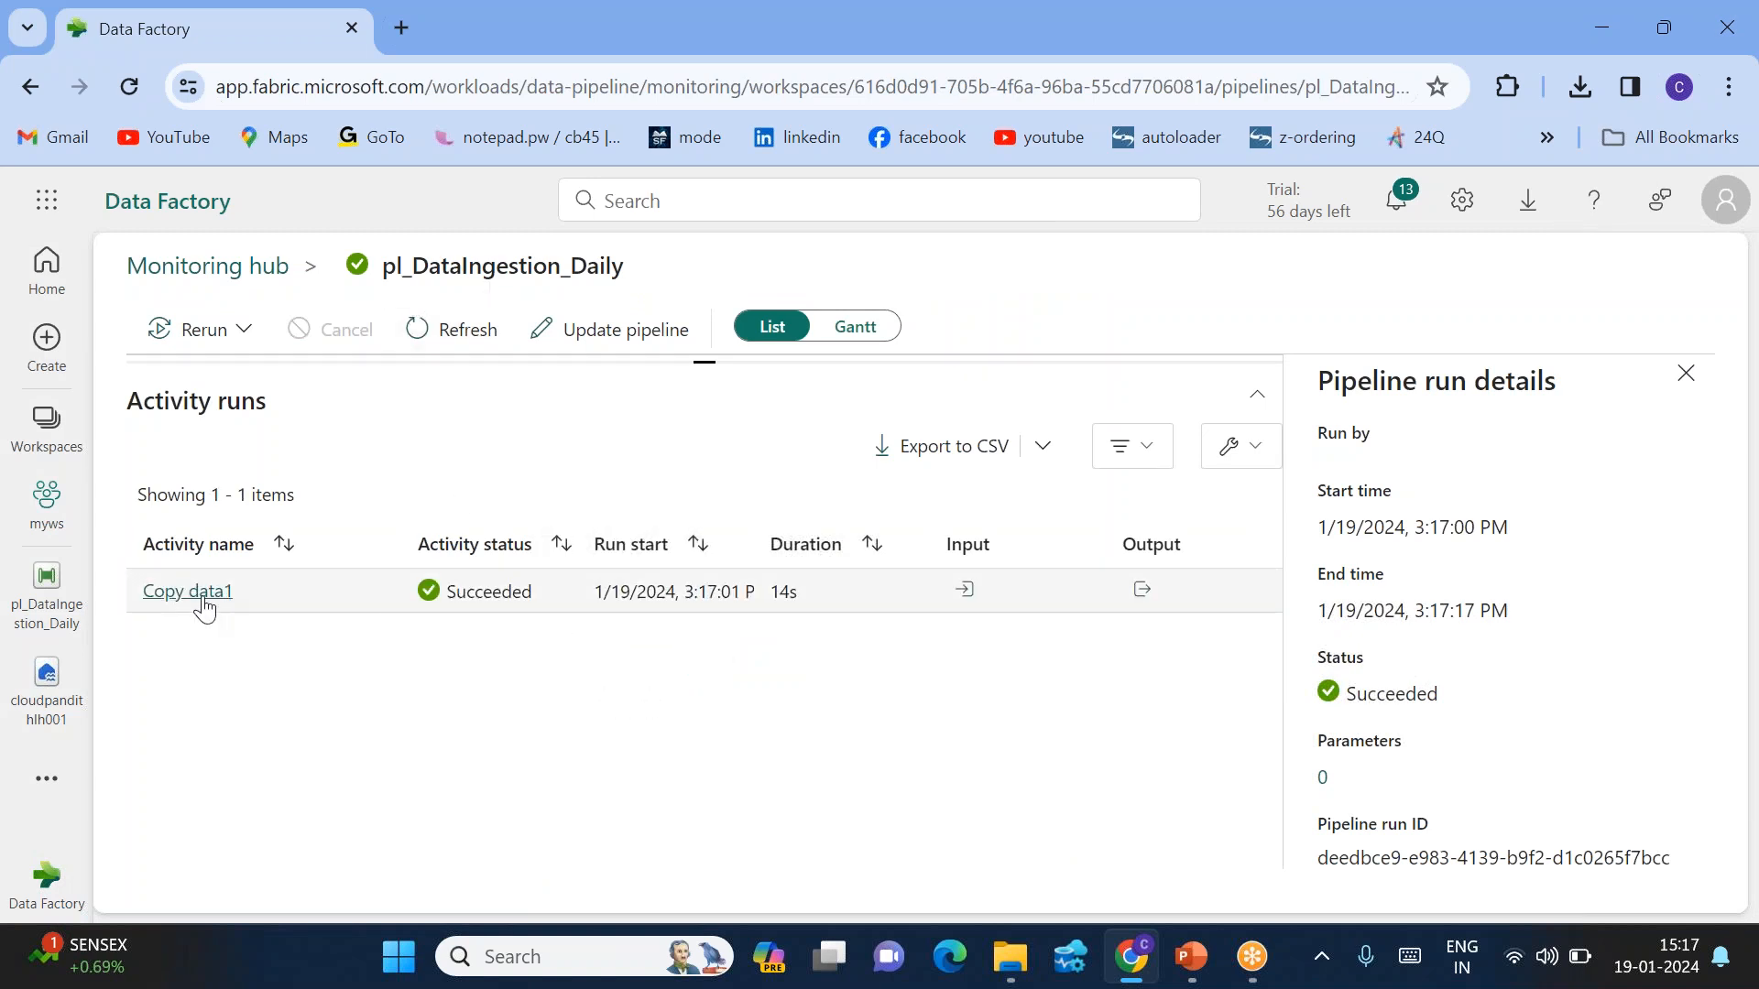
pyautogui.click(203, 608)
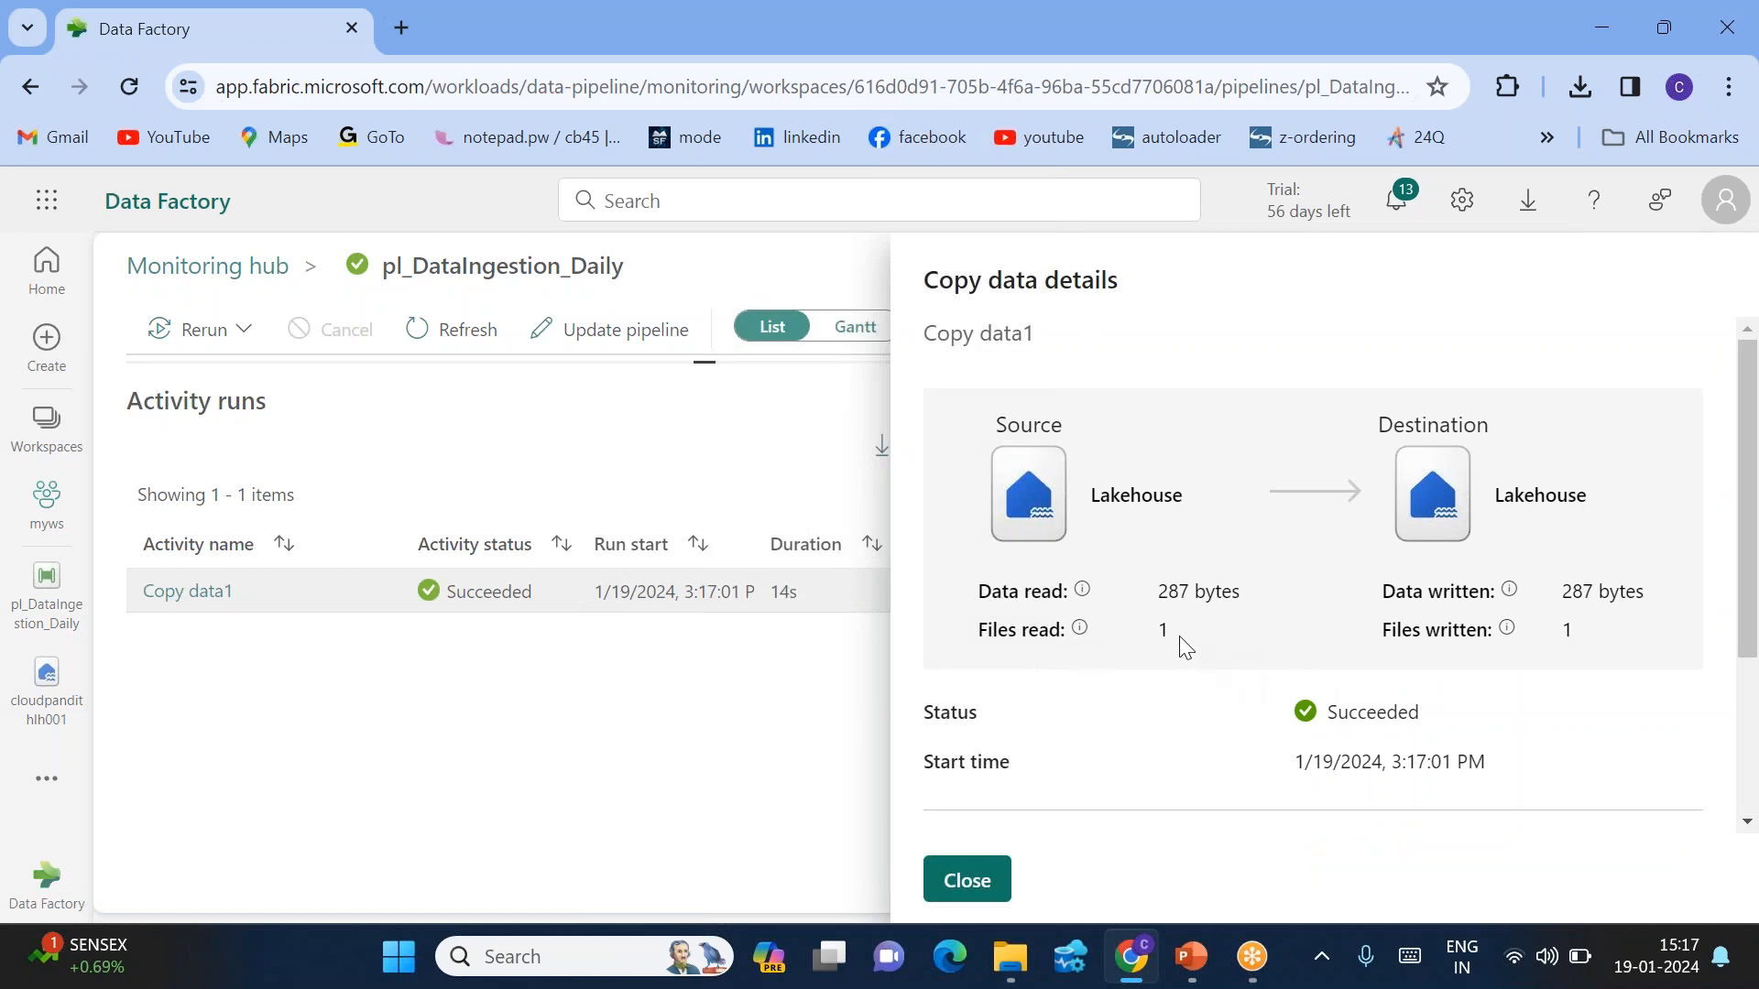
pyautogui.moveTo(1179, 641); pyautogui.dragTo(1227, 632)
pyautogui.click(1560, 634)
pyautogui.click(967, 881)
pyautogui.click(59, 705)
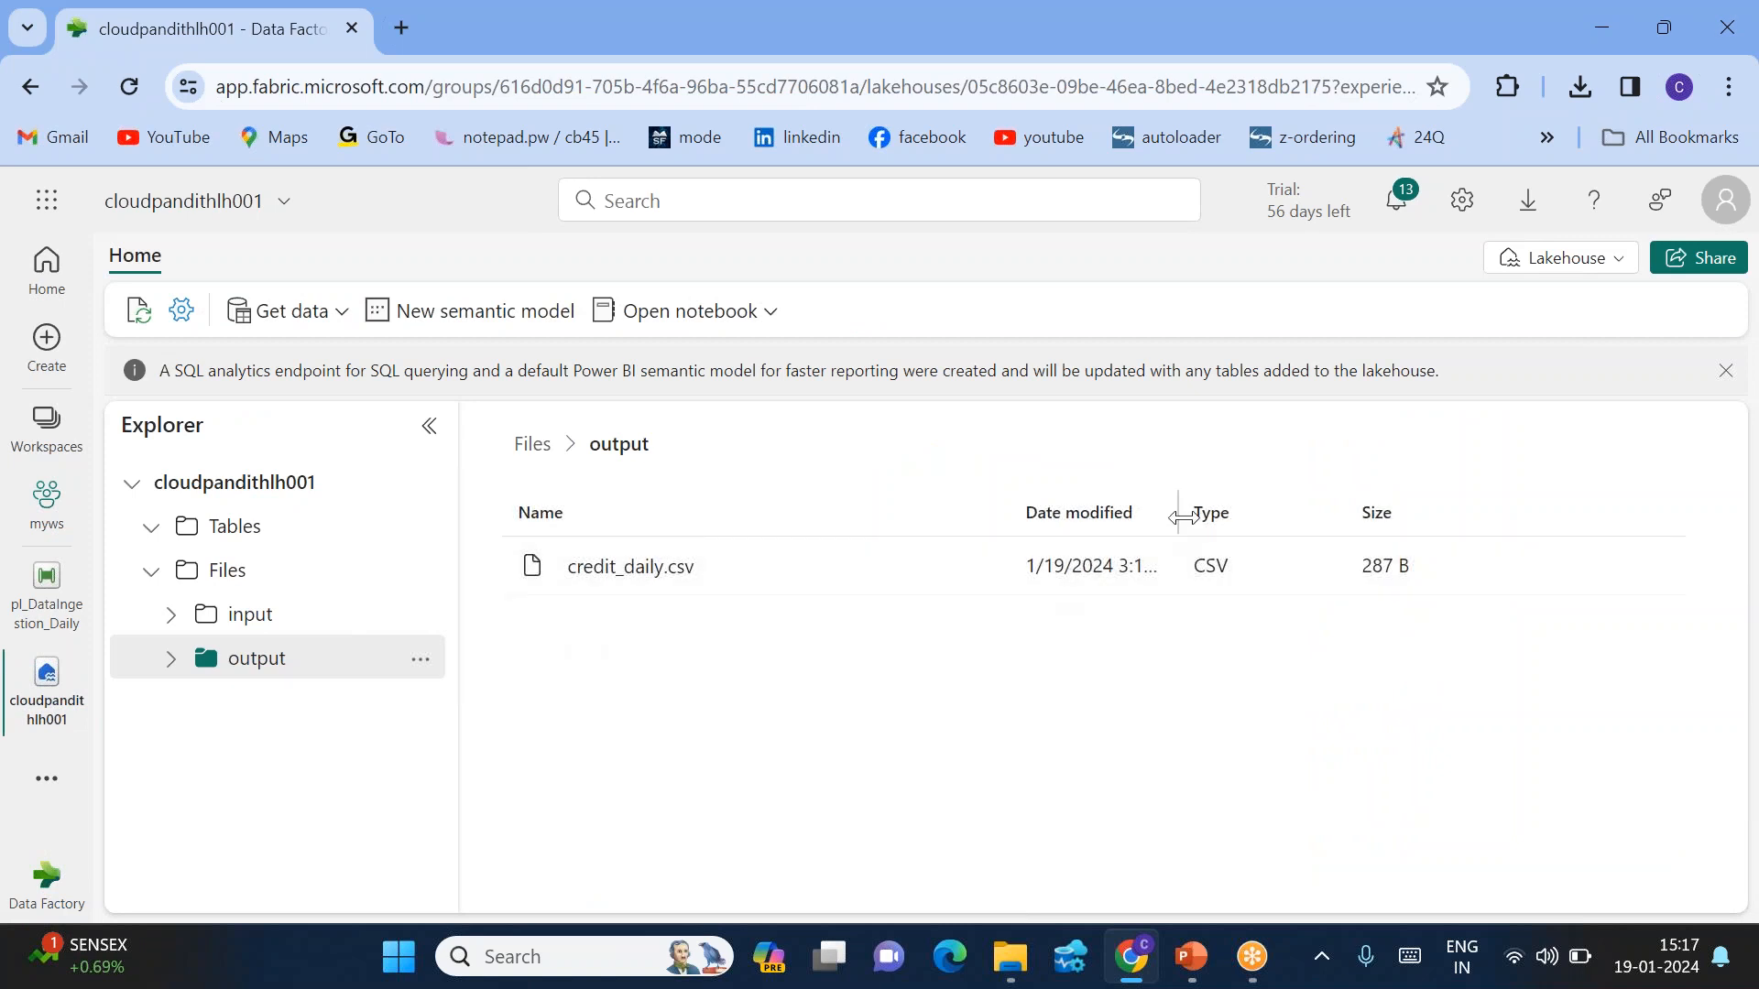
pyautogui.moveTo(1175, 512); pyautogui.dragTo(1314, 512)
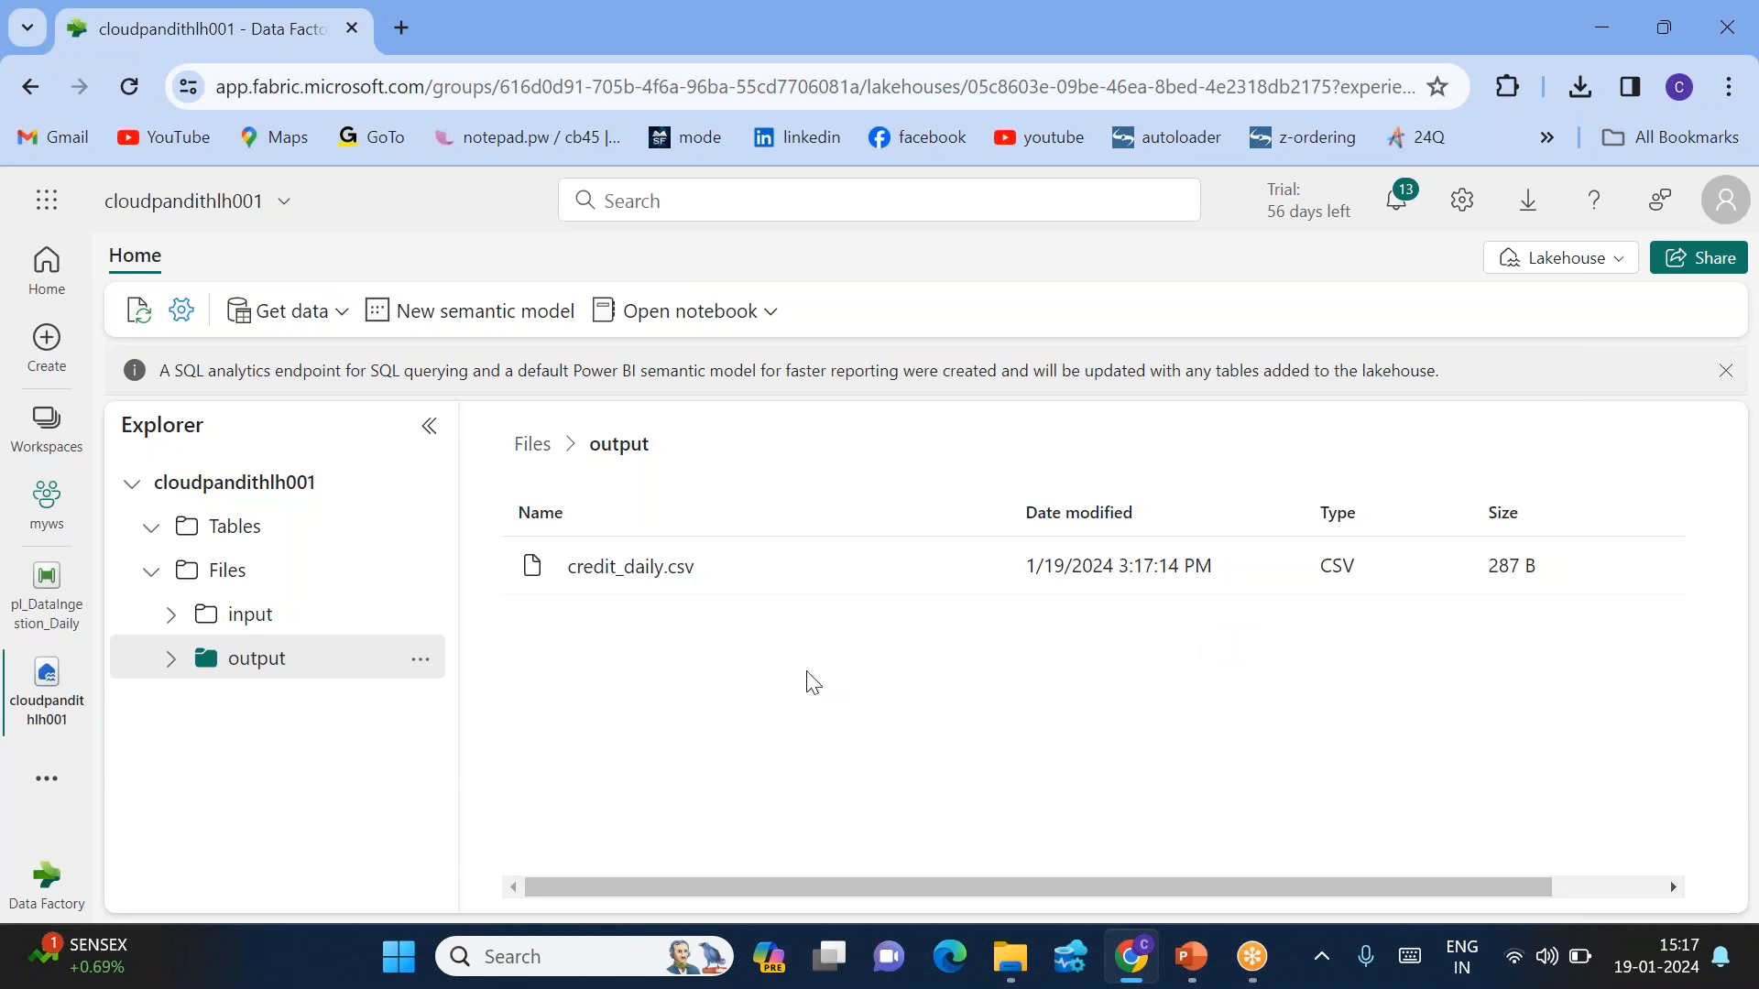
# From the myws workspace, view pl_DataIngestion_Daily's schedule, check its next refresh and scheduled times, and close it.
pyautogui.click(57, 532)
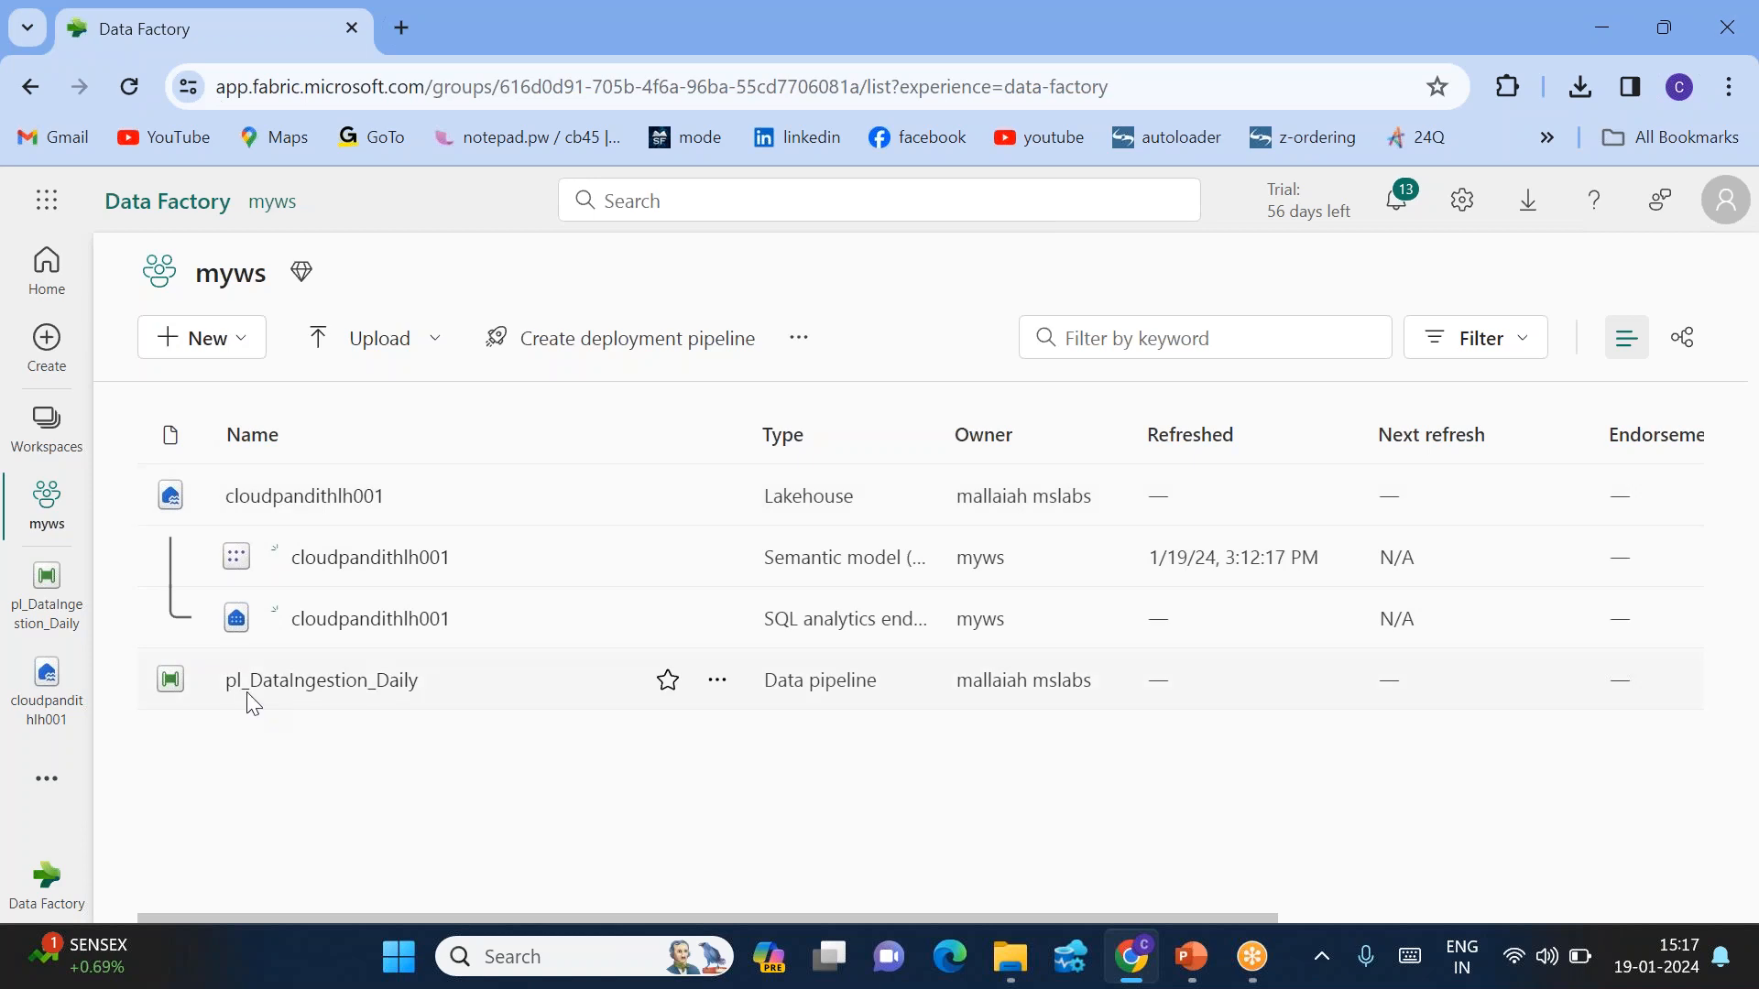
pyautogui.click(721, 689)
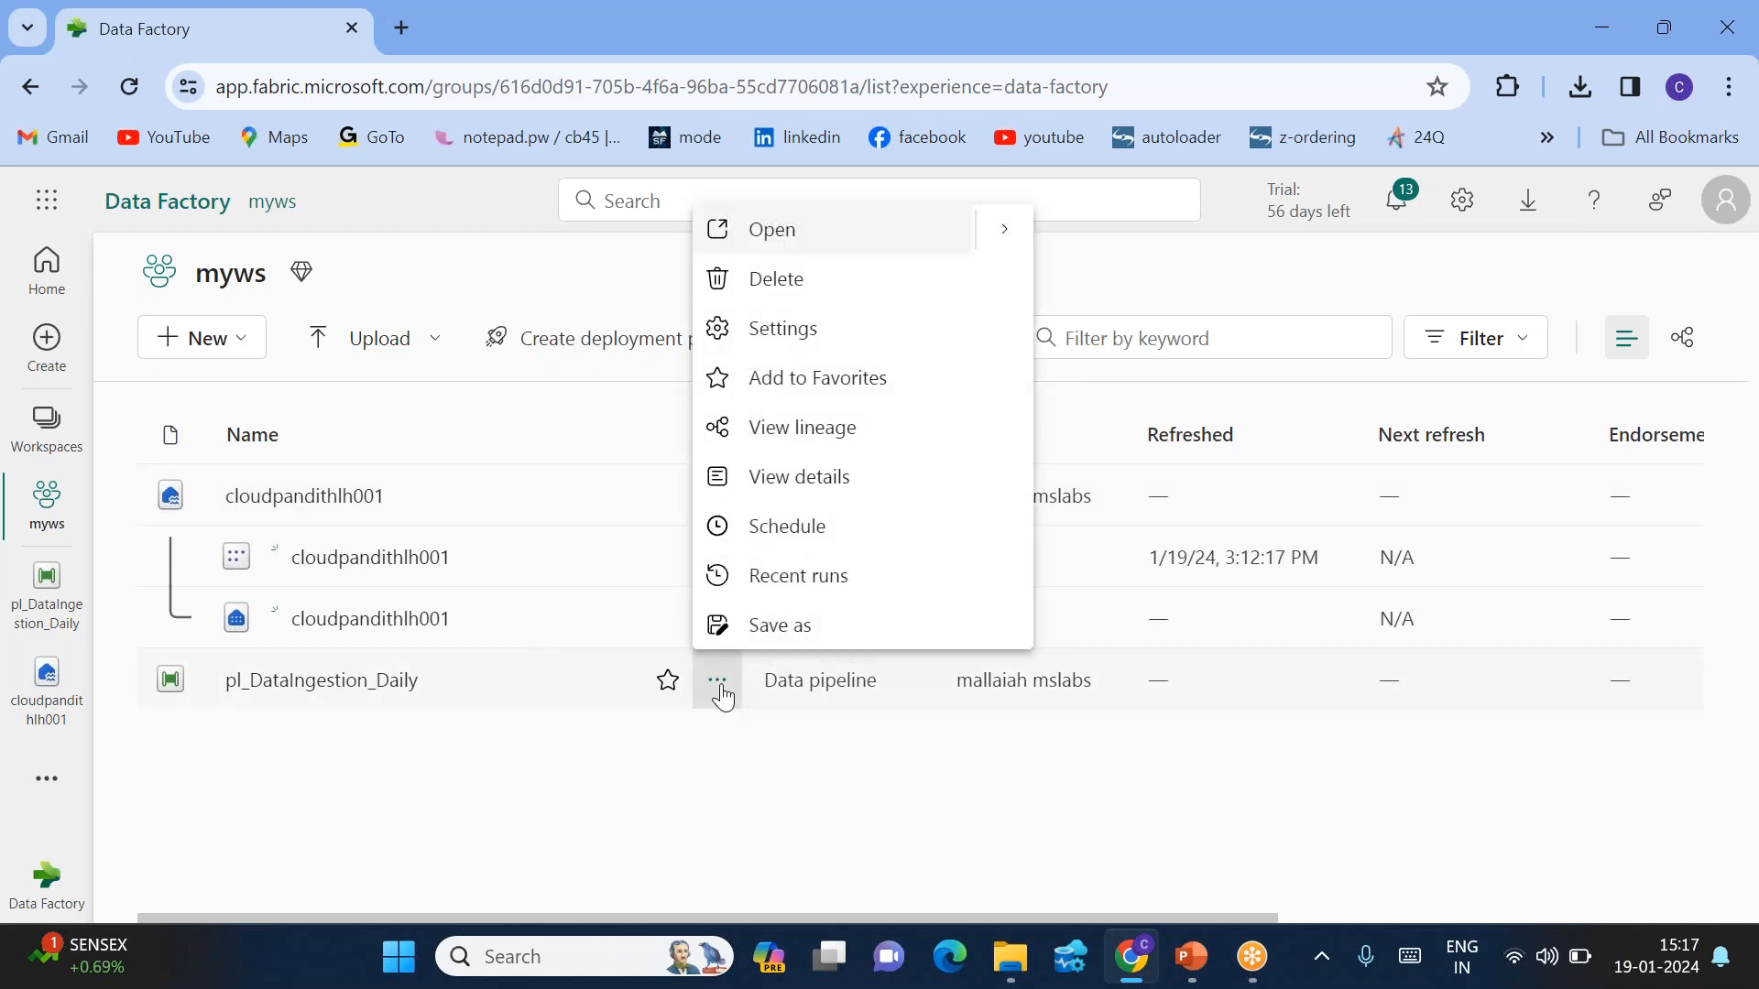
pyautogui.click(783, 529)
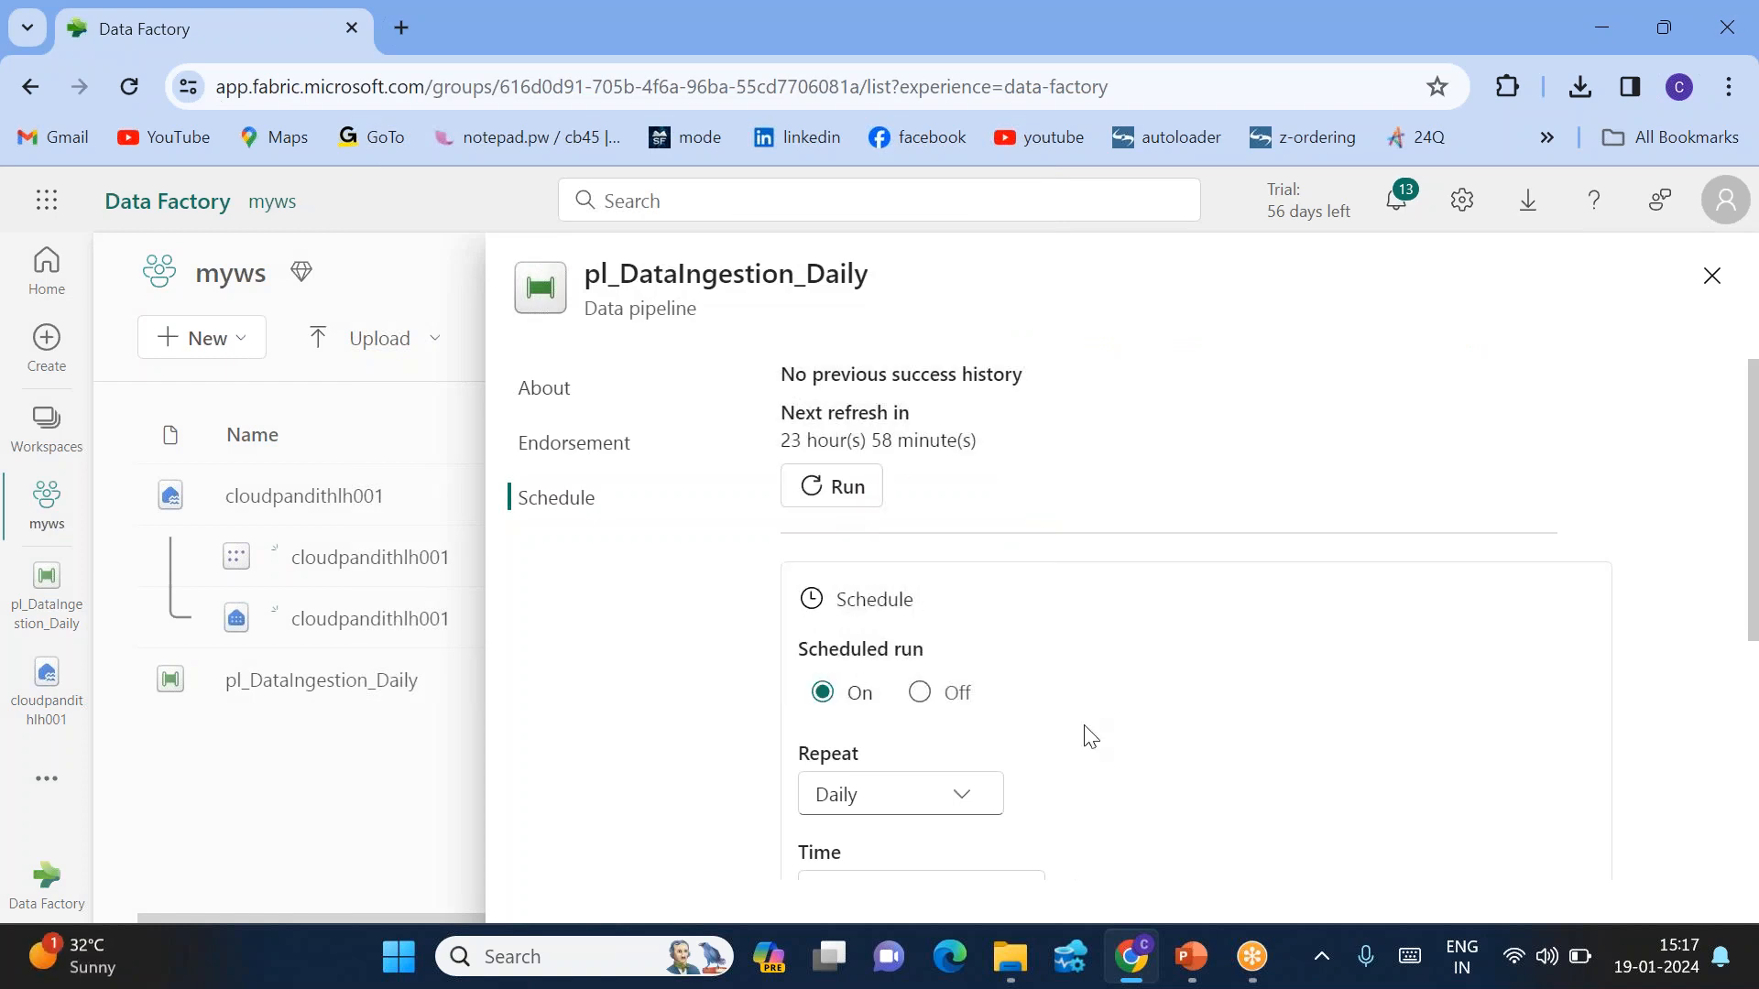
pyautogui.moveTo(785, 420); pyautogui.dragTo(919, 419)
pyautogui.moveTo(781, 441); pyautogui.dragTo(973, 436)
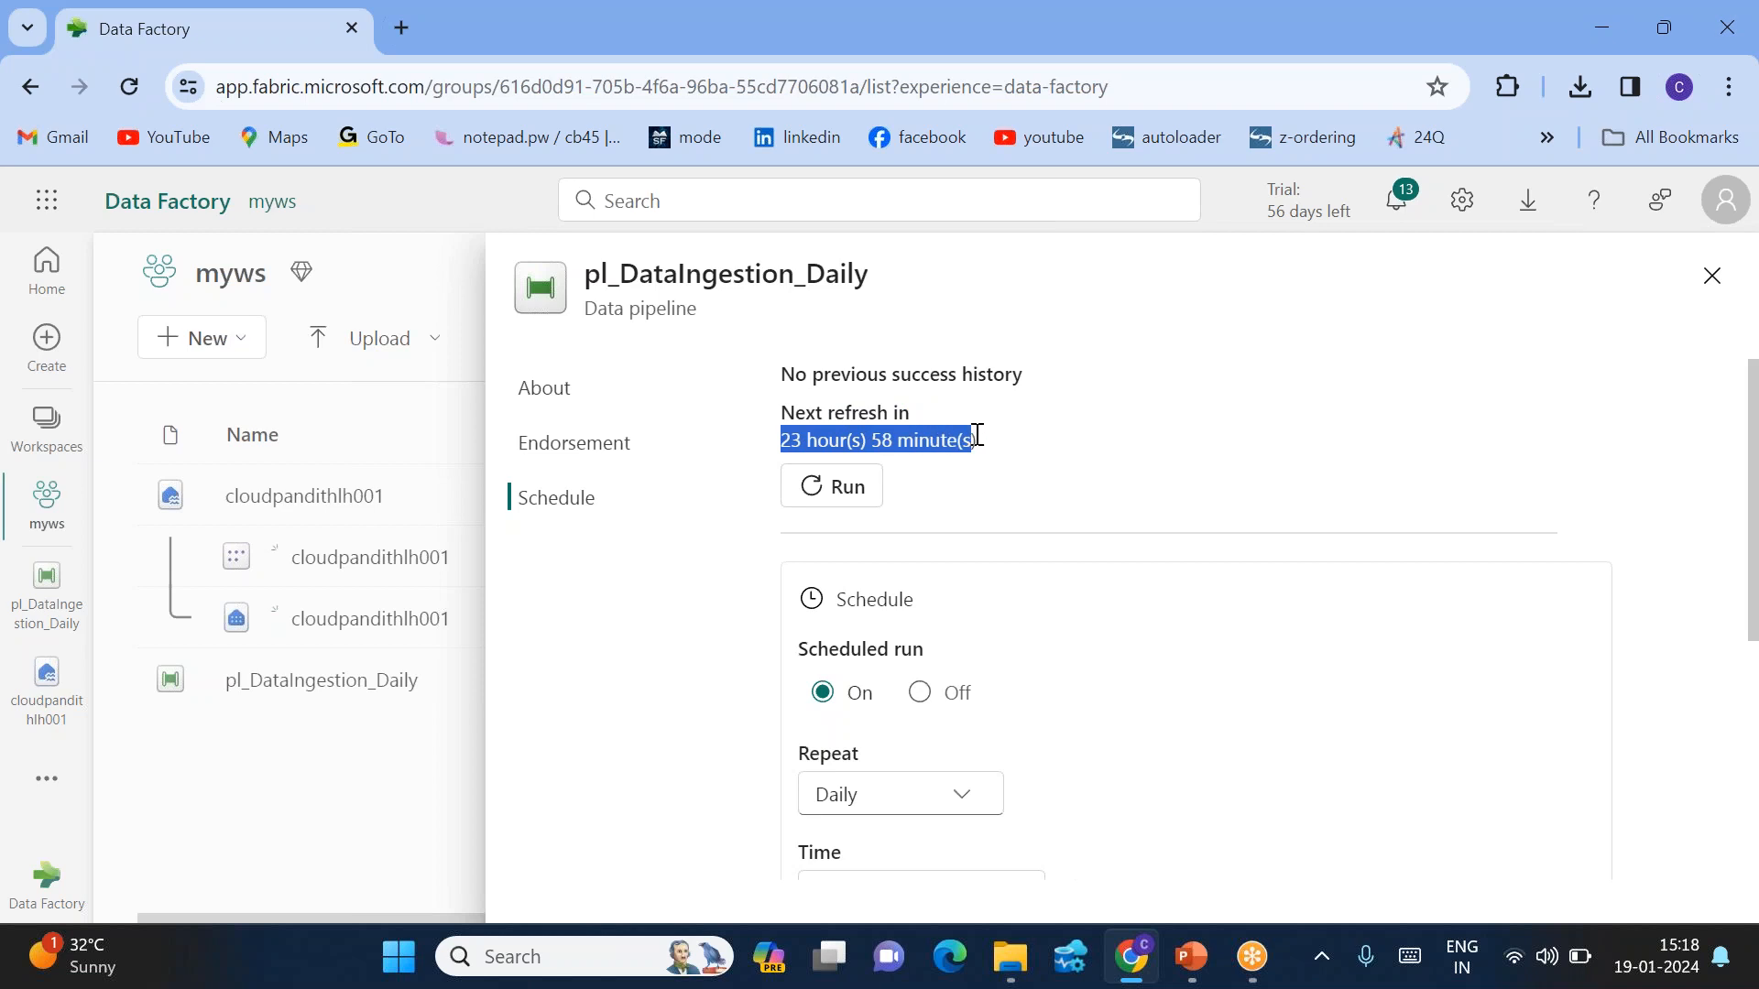
pyautogui.scroll(-3, 1072, 488)
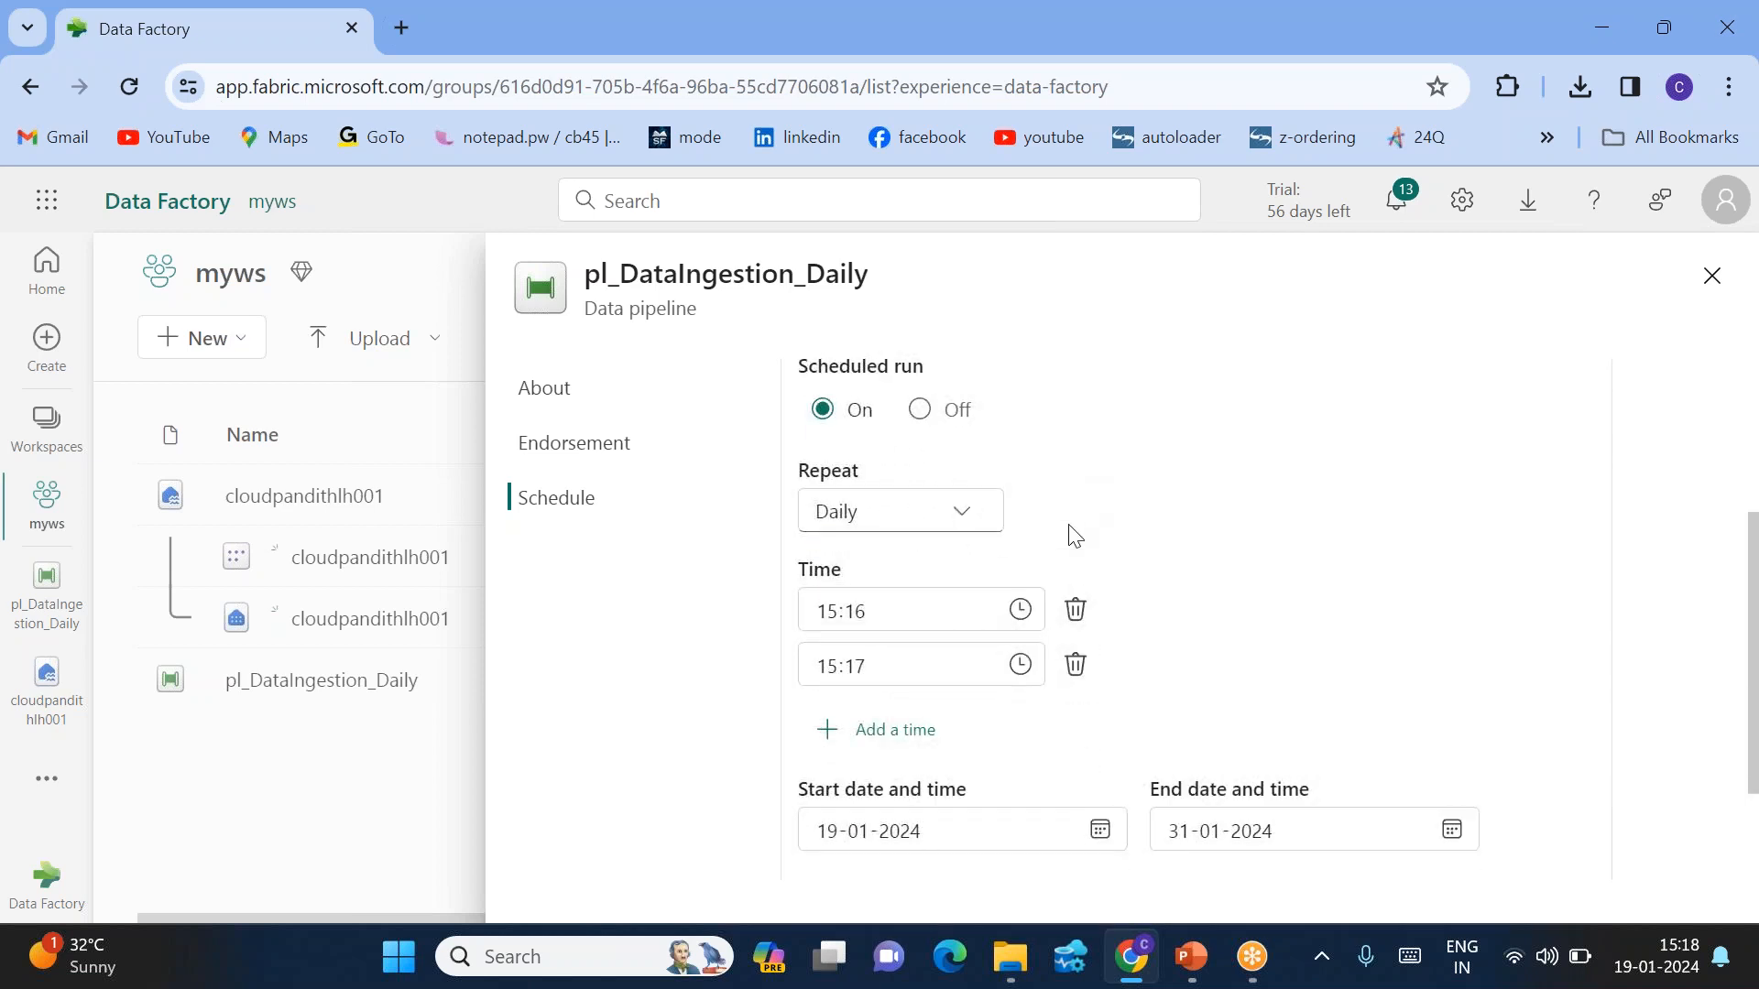
pyautogui.scroll(3, 1044, 527)
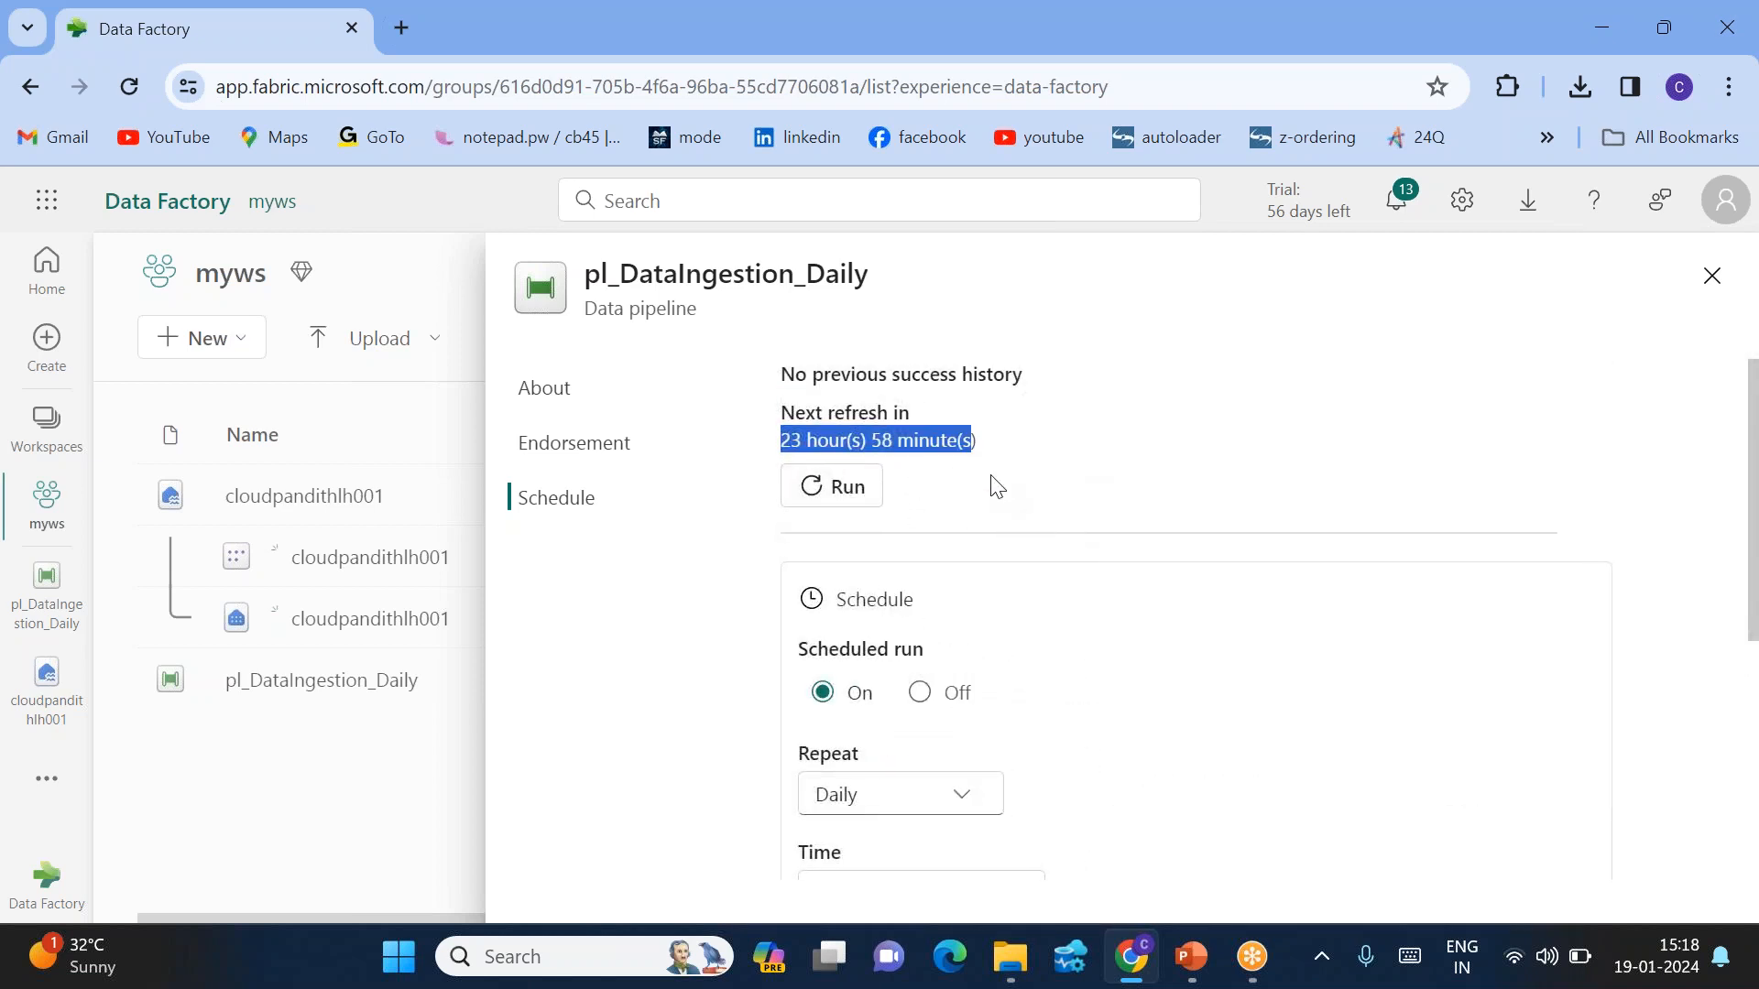
pyautogui.click(1169, 616)
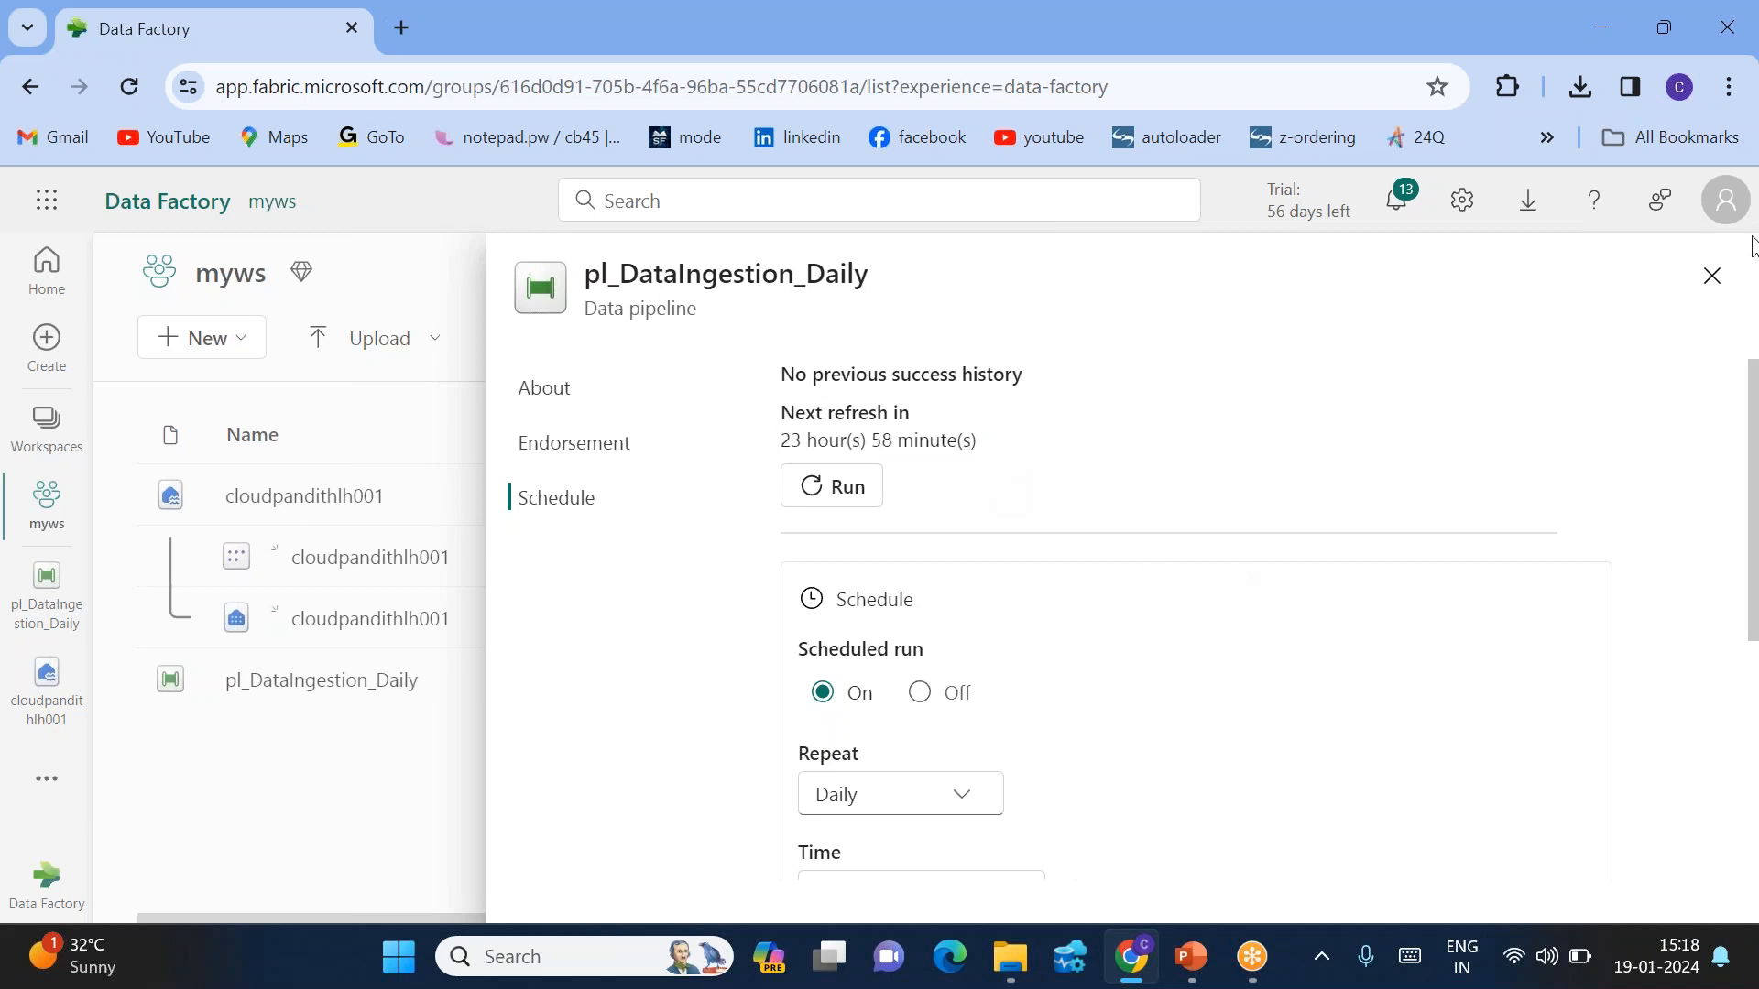
pyautogui.click(1712, 276)
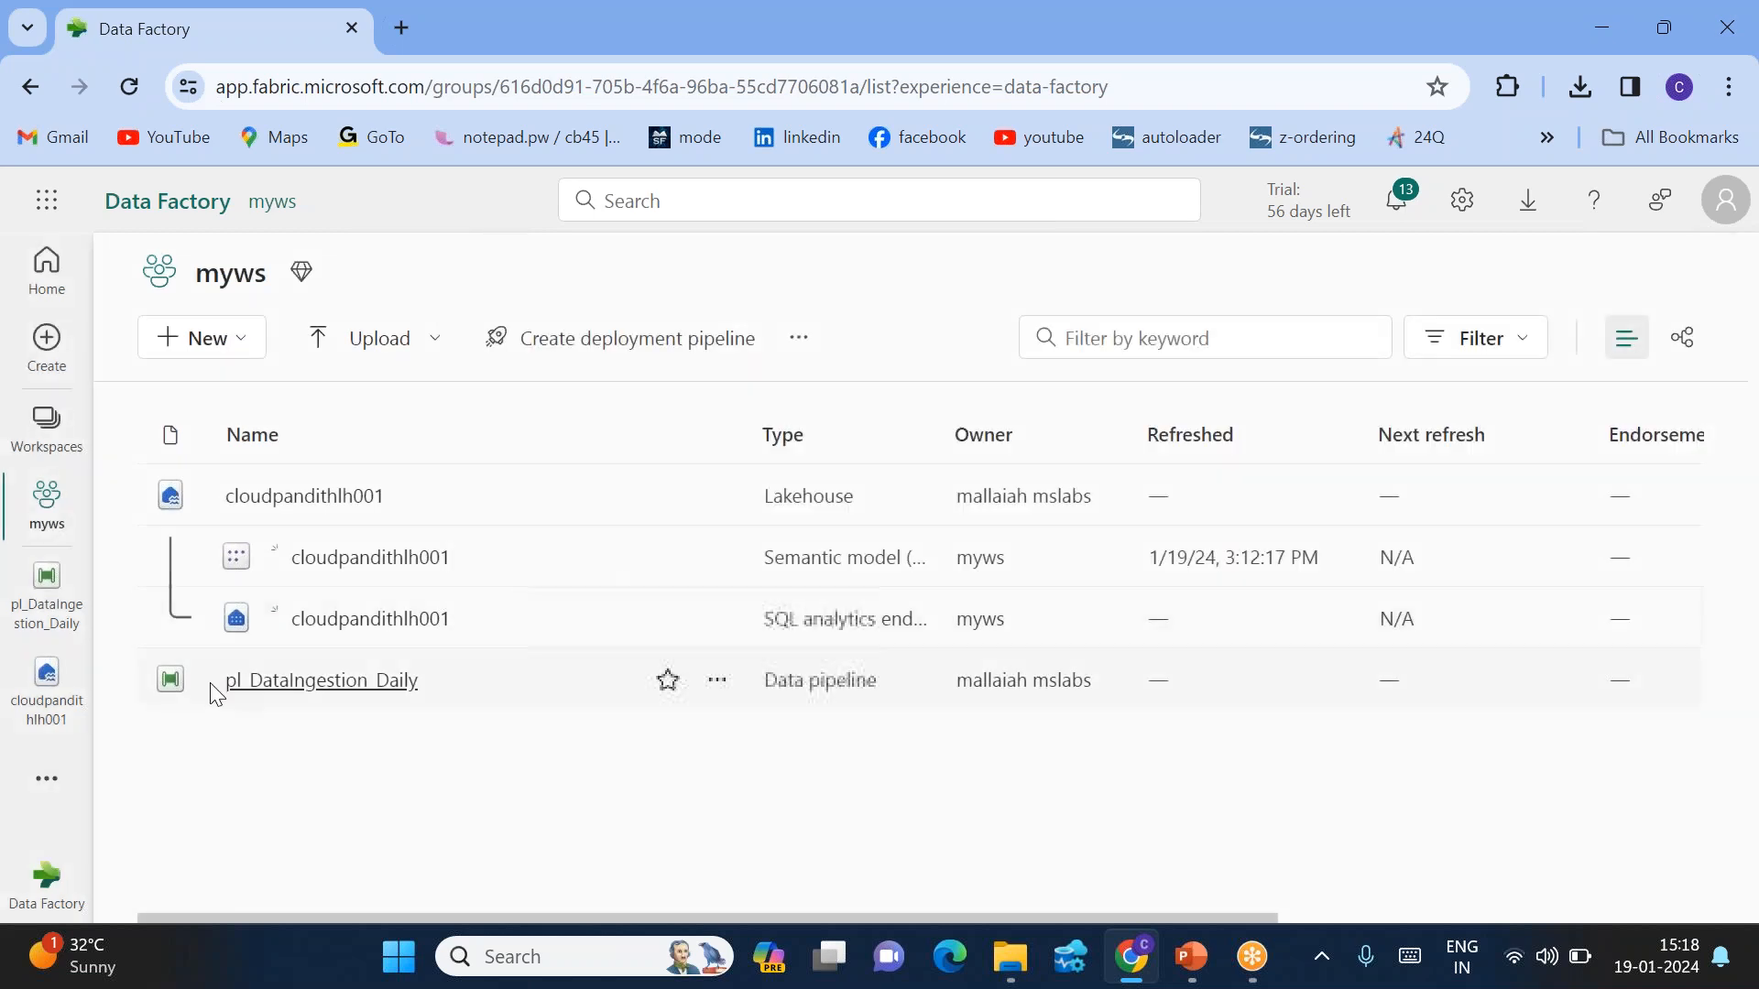
# Open the pl_DataIngestion_Daily pipeline, check the last success time in its schedule settings, and close them.
pyautogui.click(83, 609)
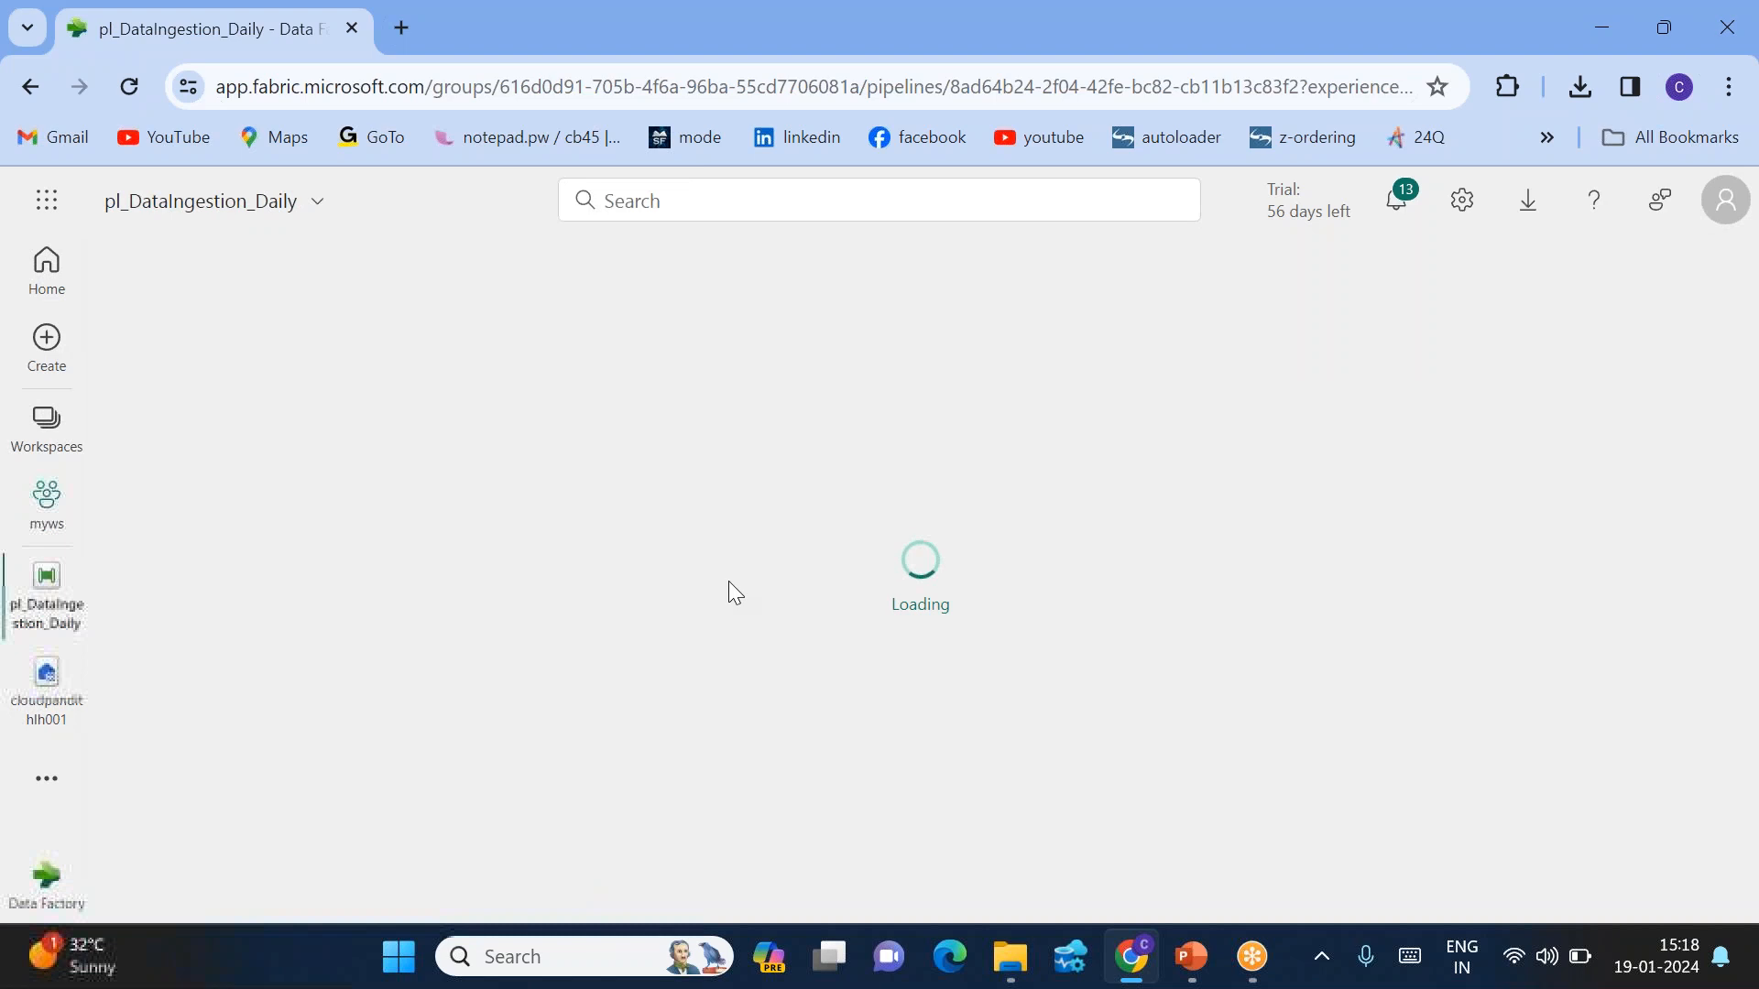
pyautogui.click(666, 314)
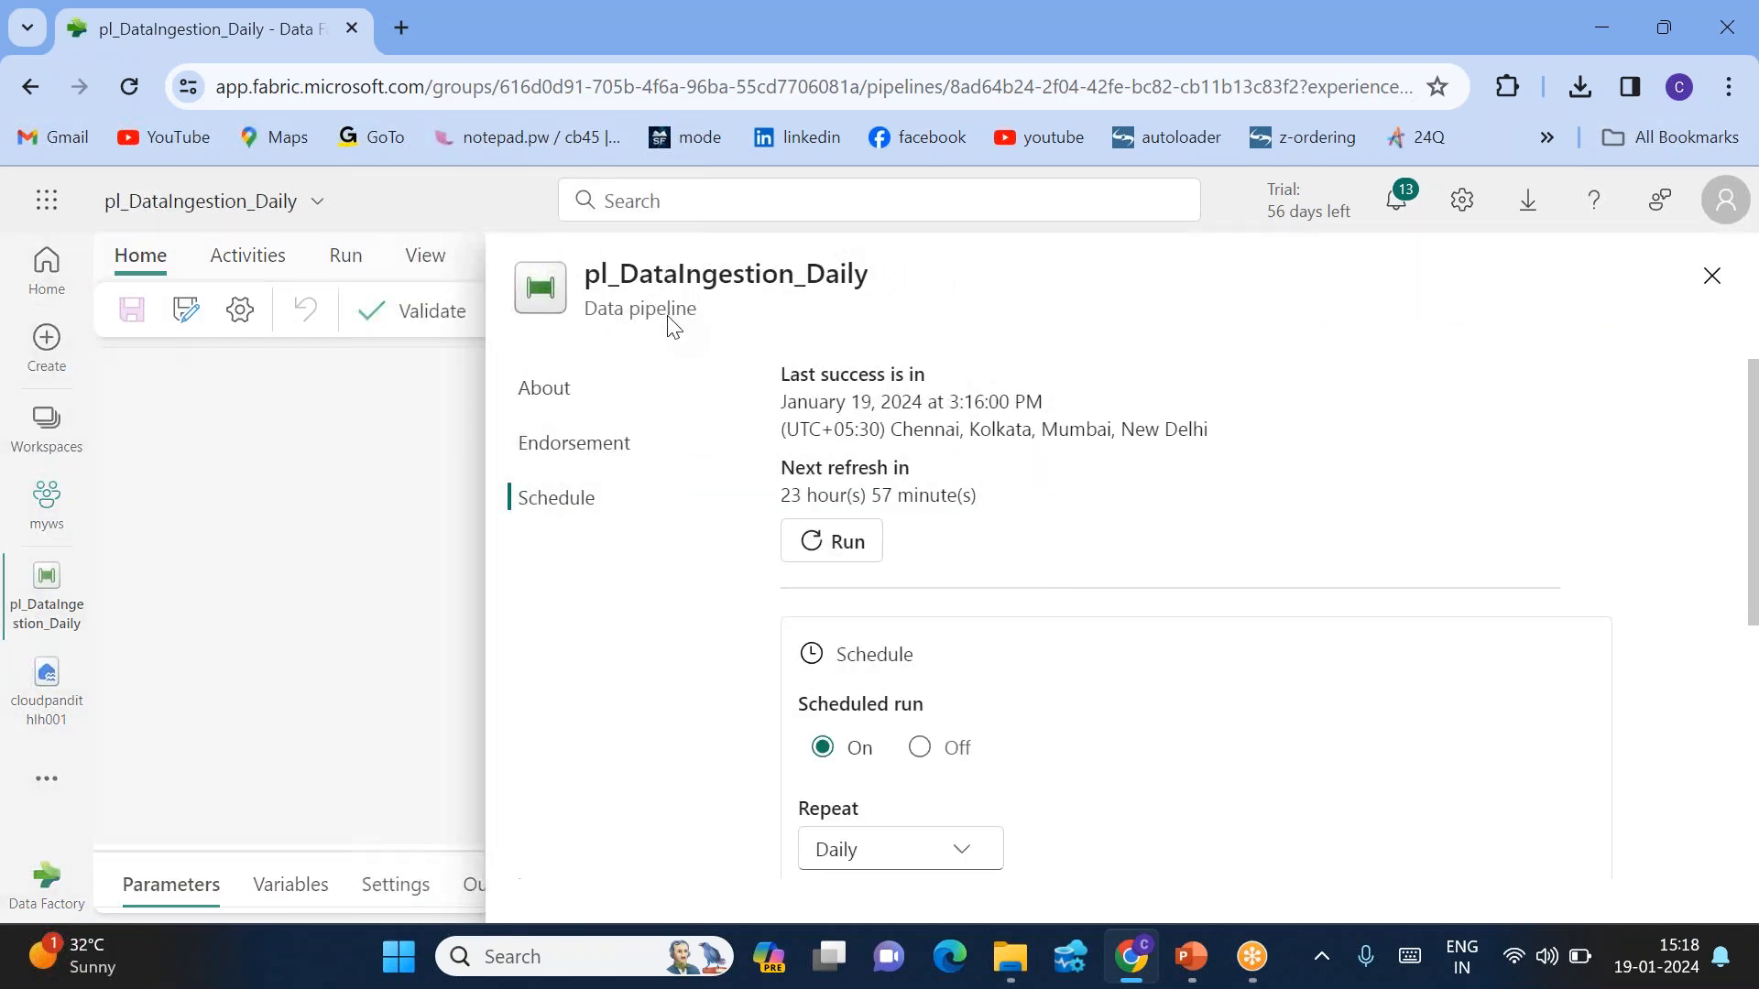
pyautogui.moveTo(786, 401); pyautogui.dragTo(1234, 431)
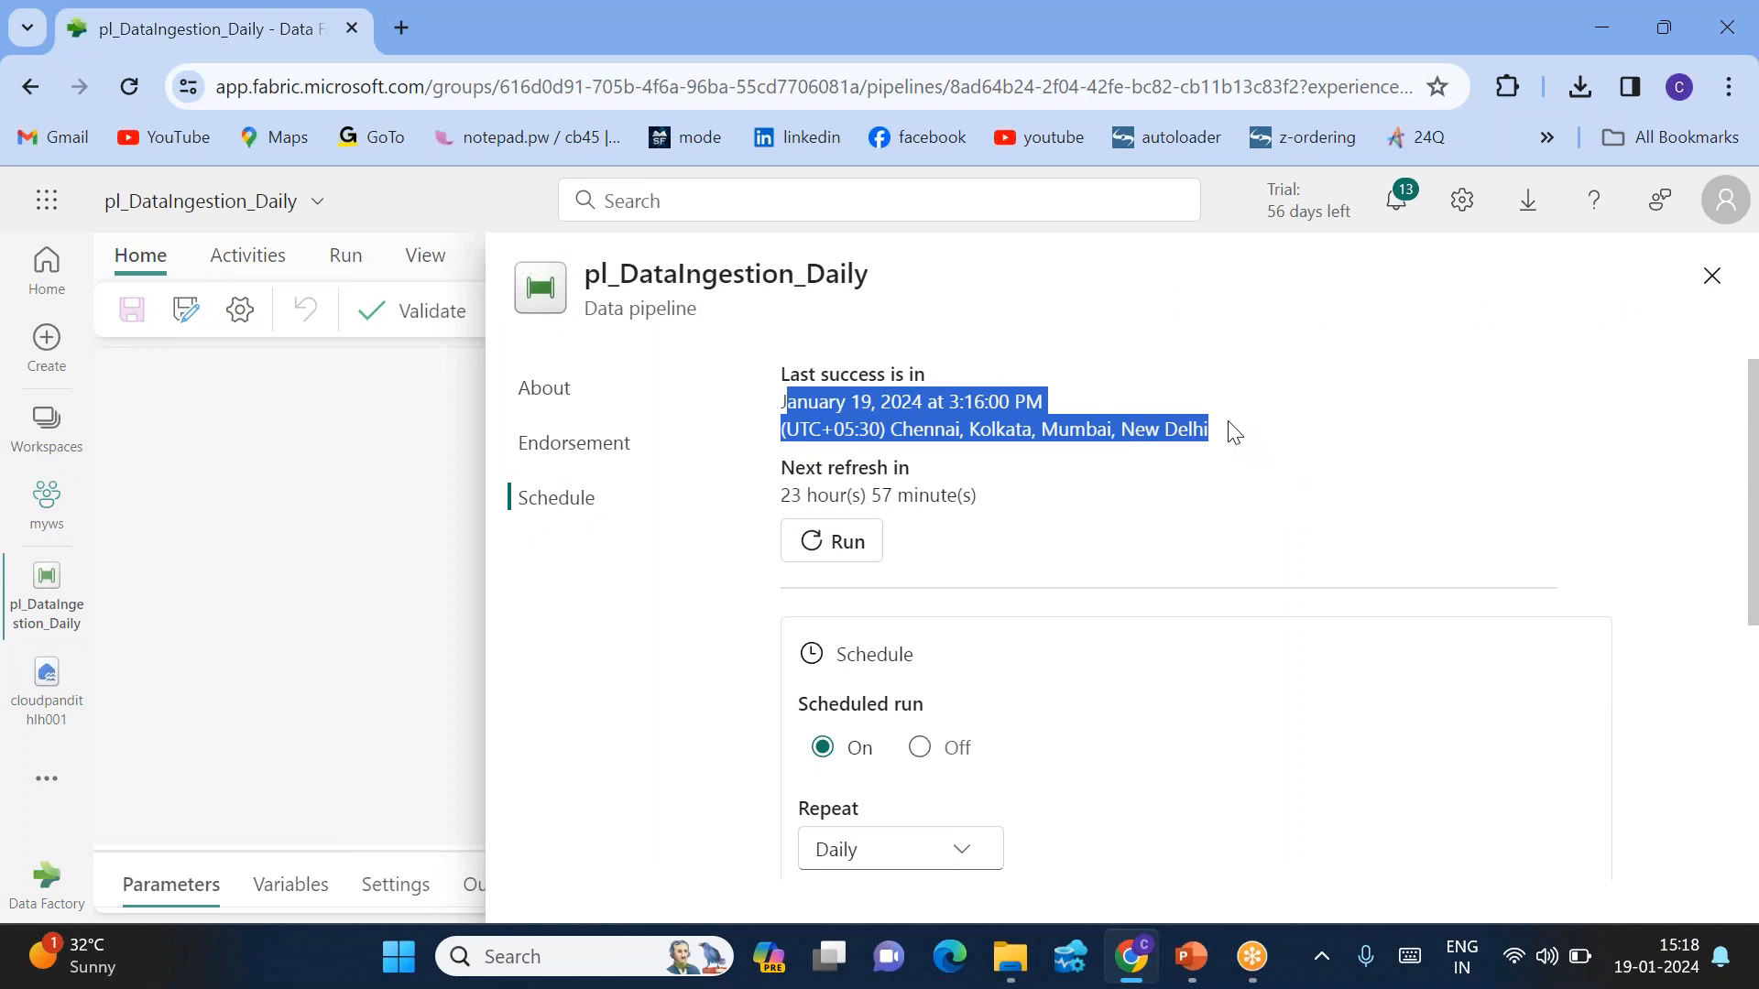
pyautogui.click(1235, 432)
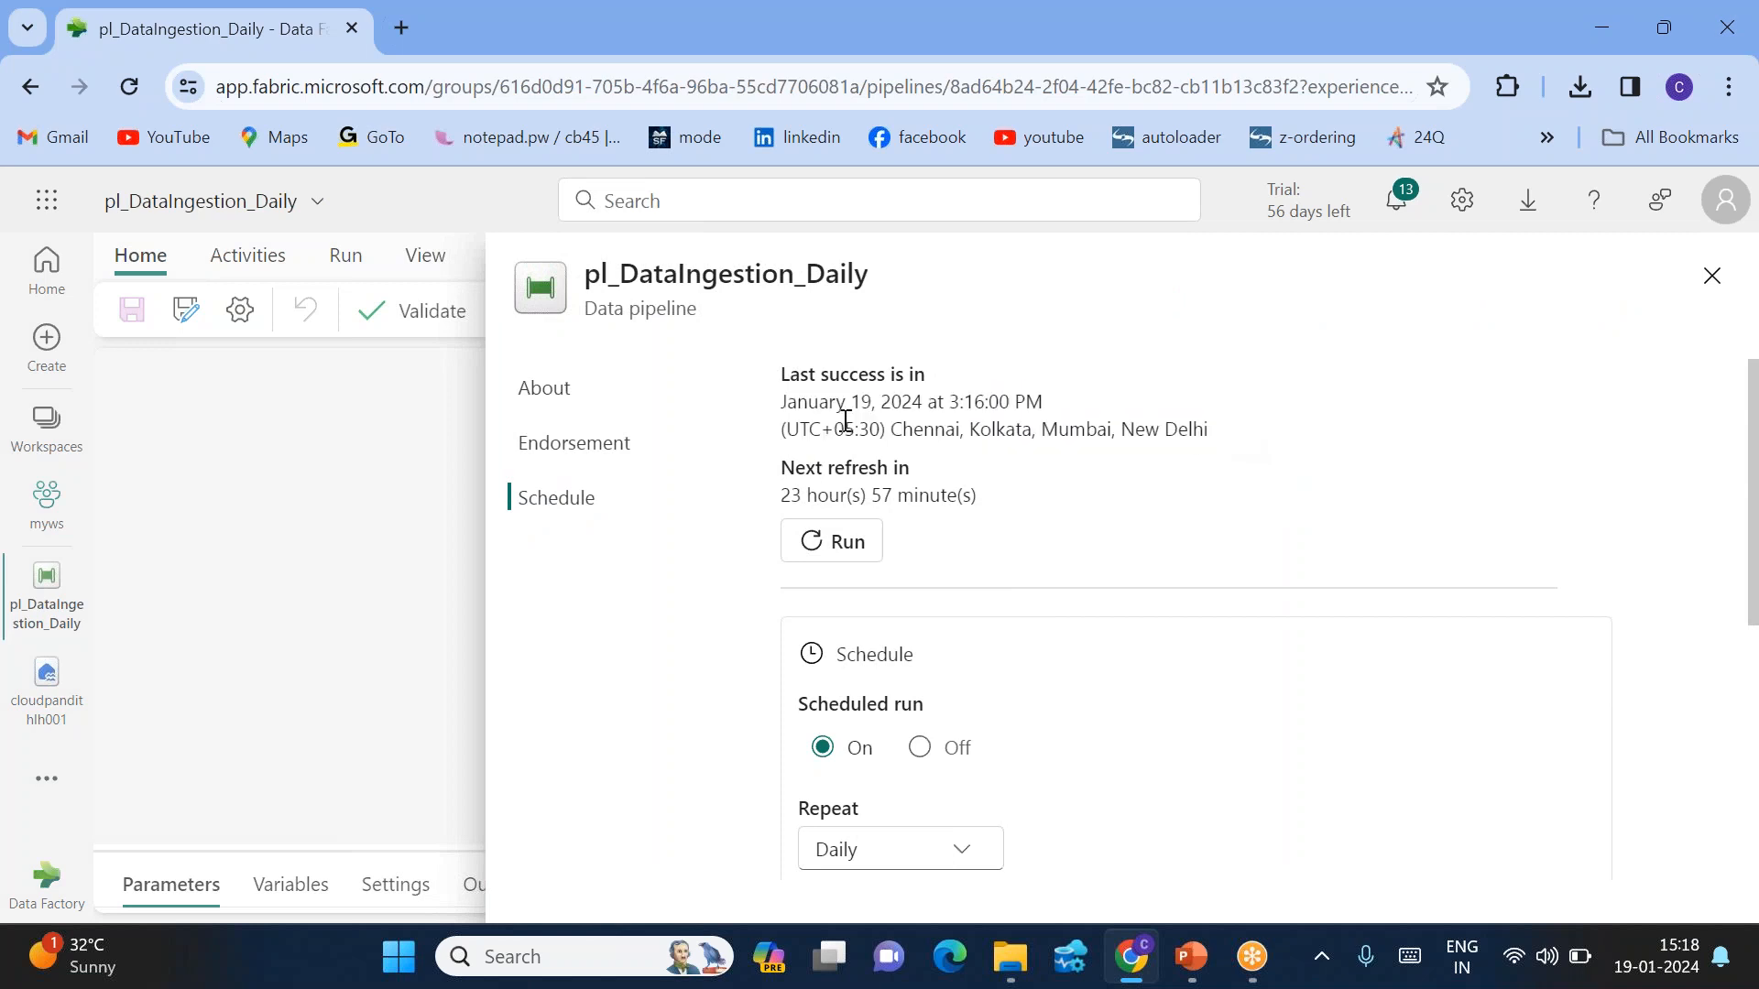
pyautogui.moveTo(788, 404); pyautogui.dragTo(1249, 443)
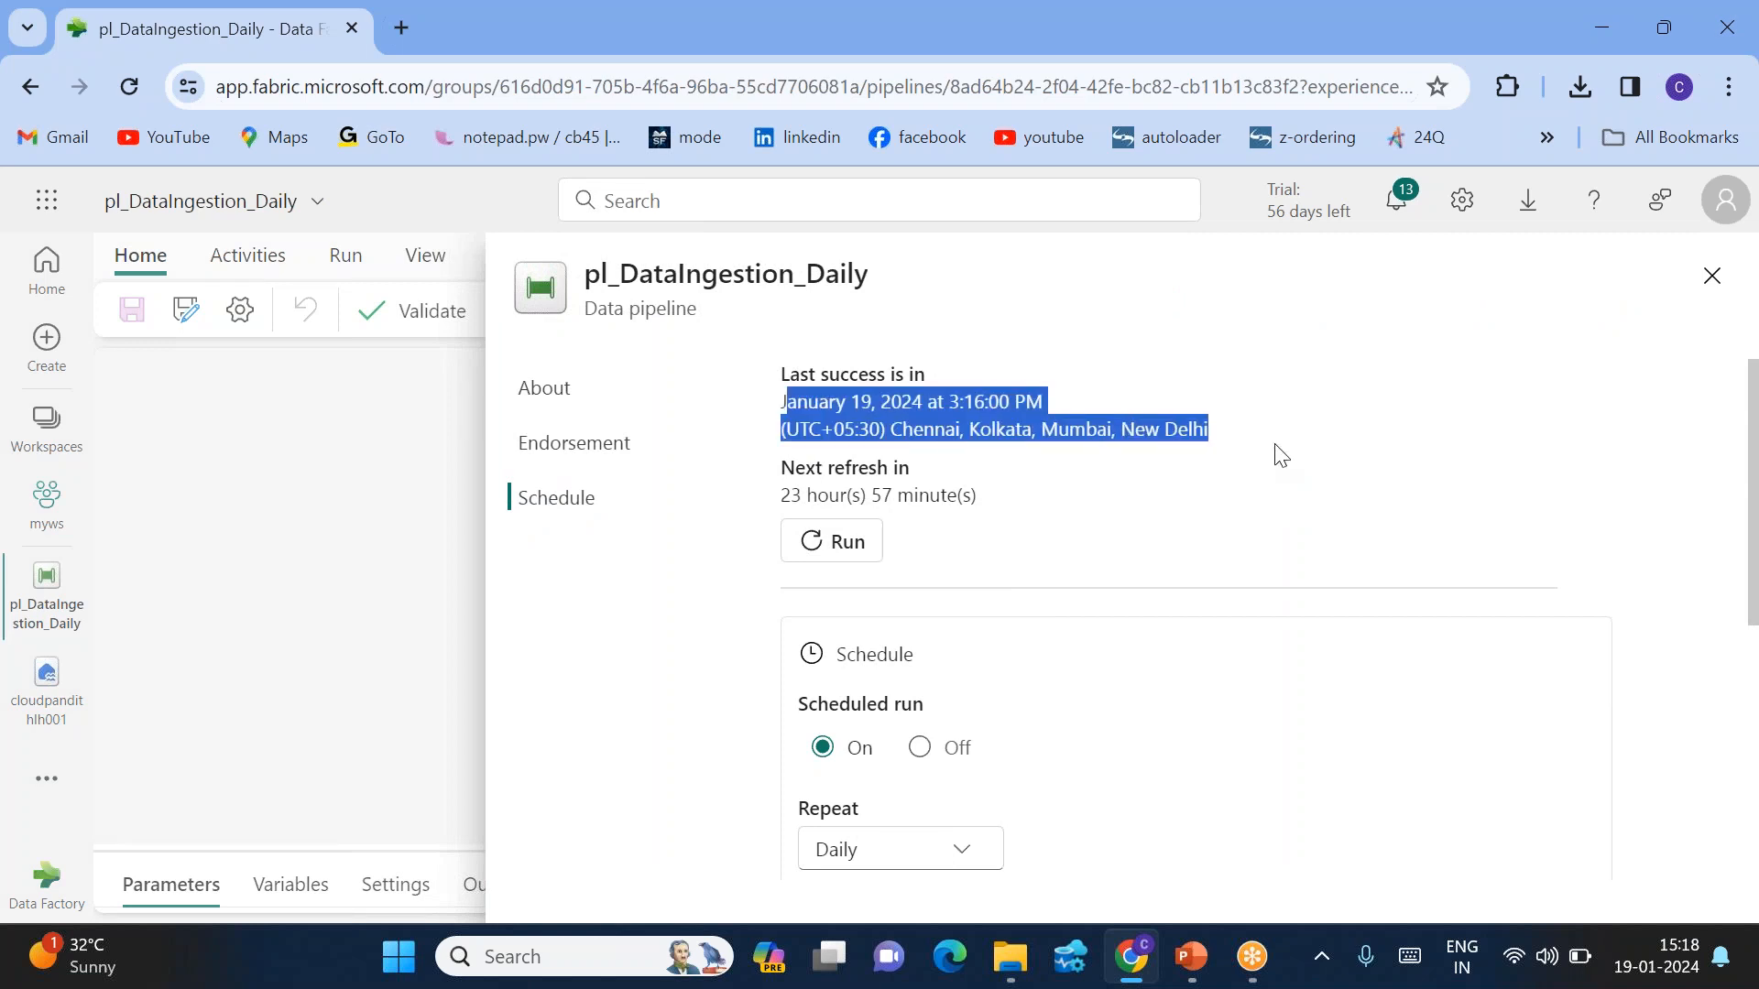
pyautogui.click(1242, 449)
pyautogui.moveTo(946, 395); pyautogui.dragTo(1127, 435)
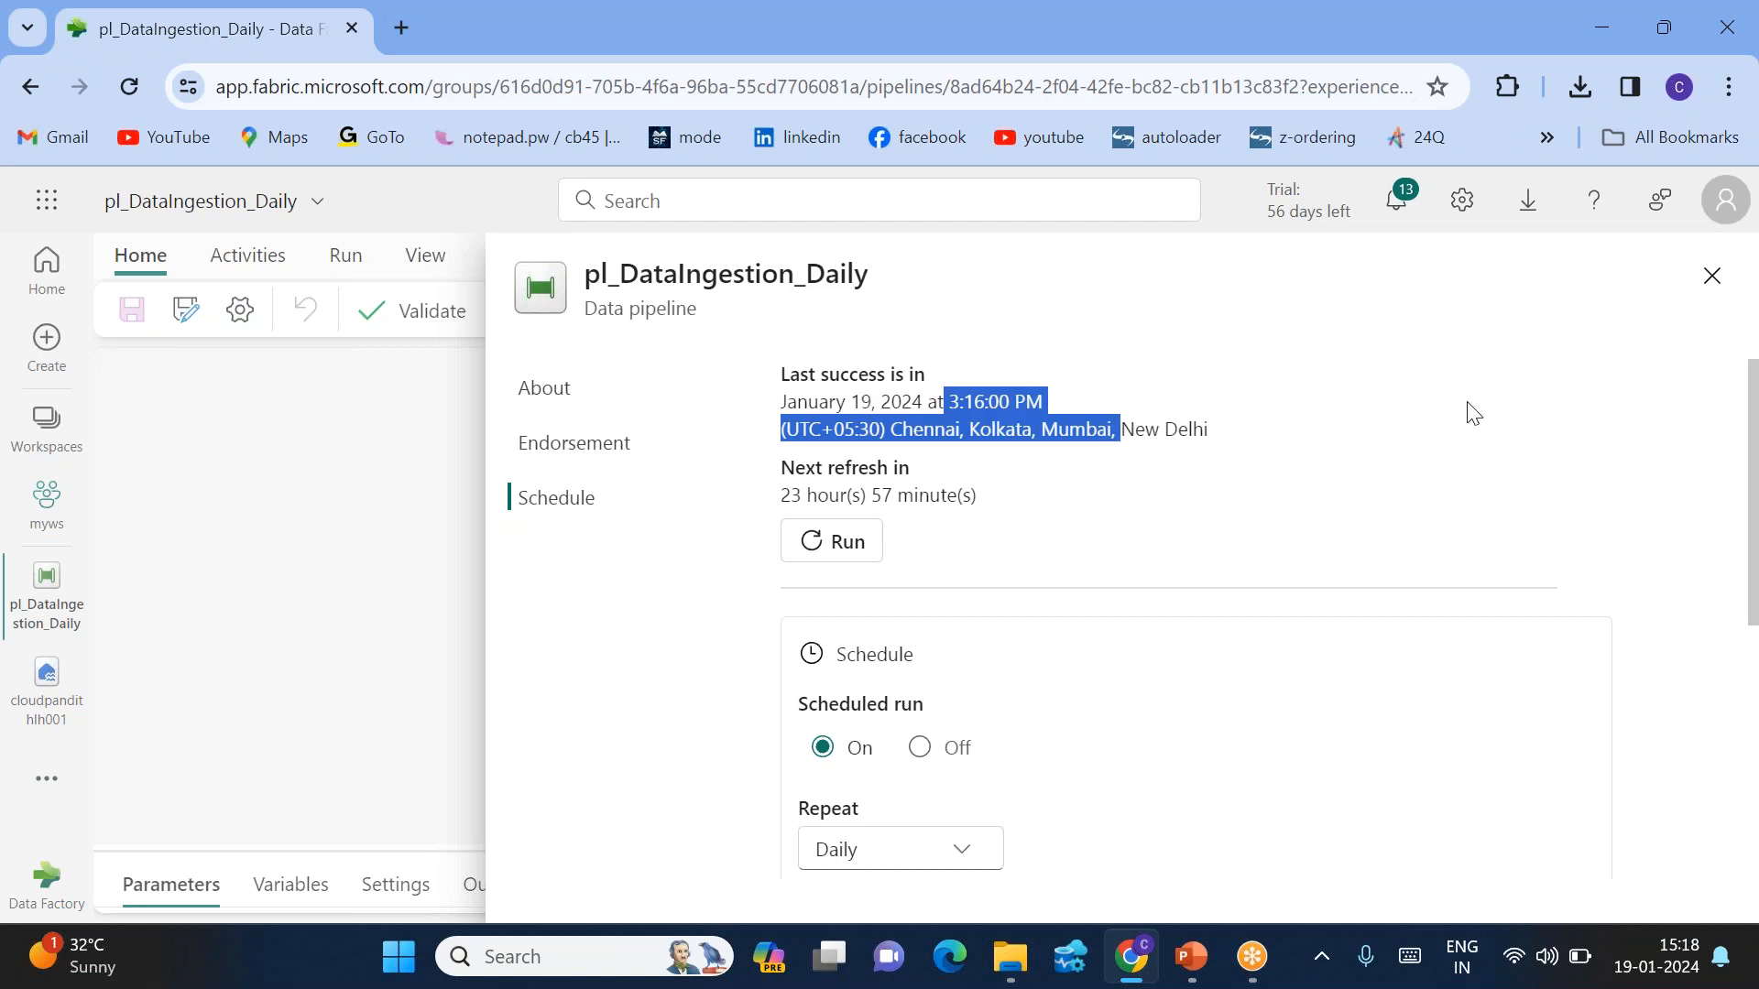
pyautogui.click(1711, 275)
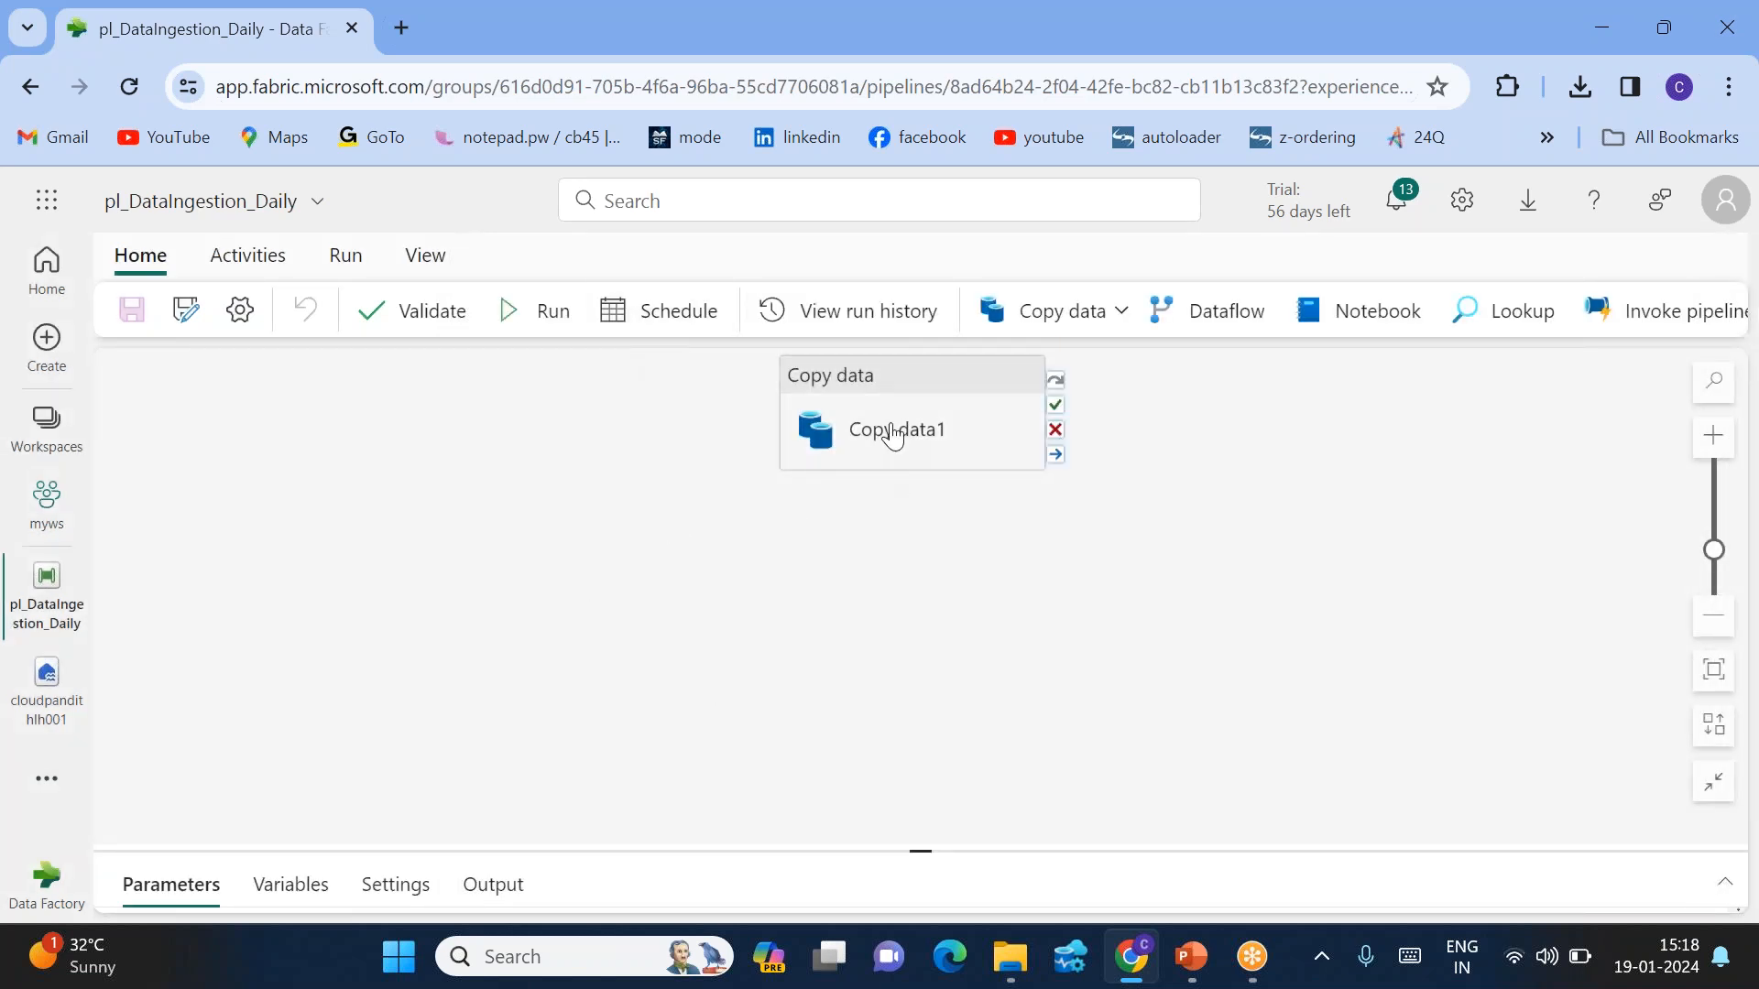
# Move the Copy data1 activity down and to the left on the pipeline canvas.
pyautogui.moveTo(891, 408); pyautogui.dragTo(717, 520)
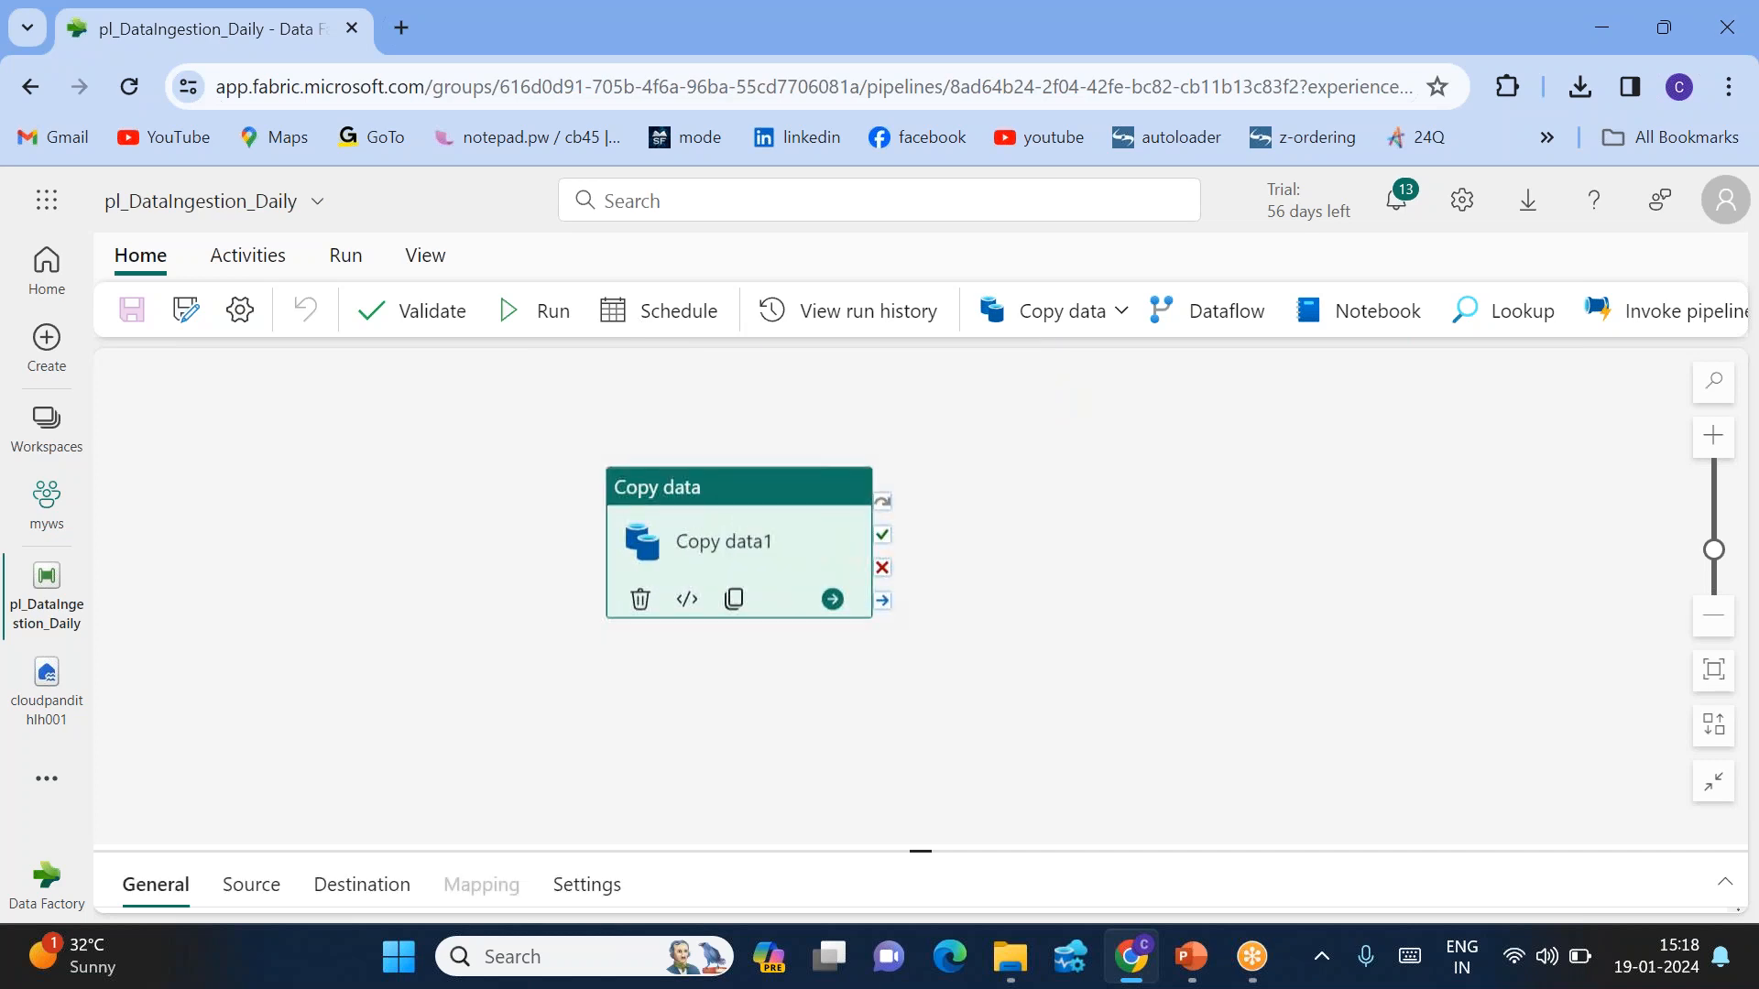
pyautogui.click(1218, 42)
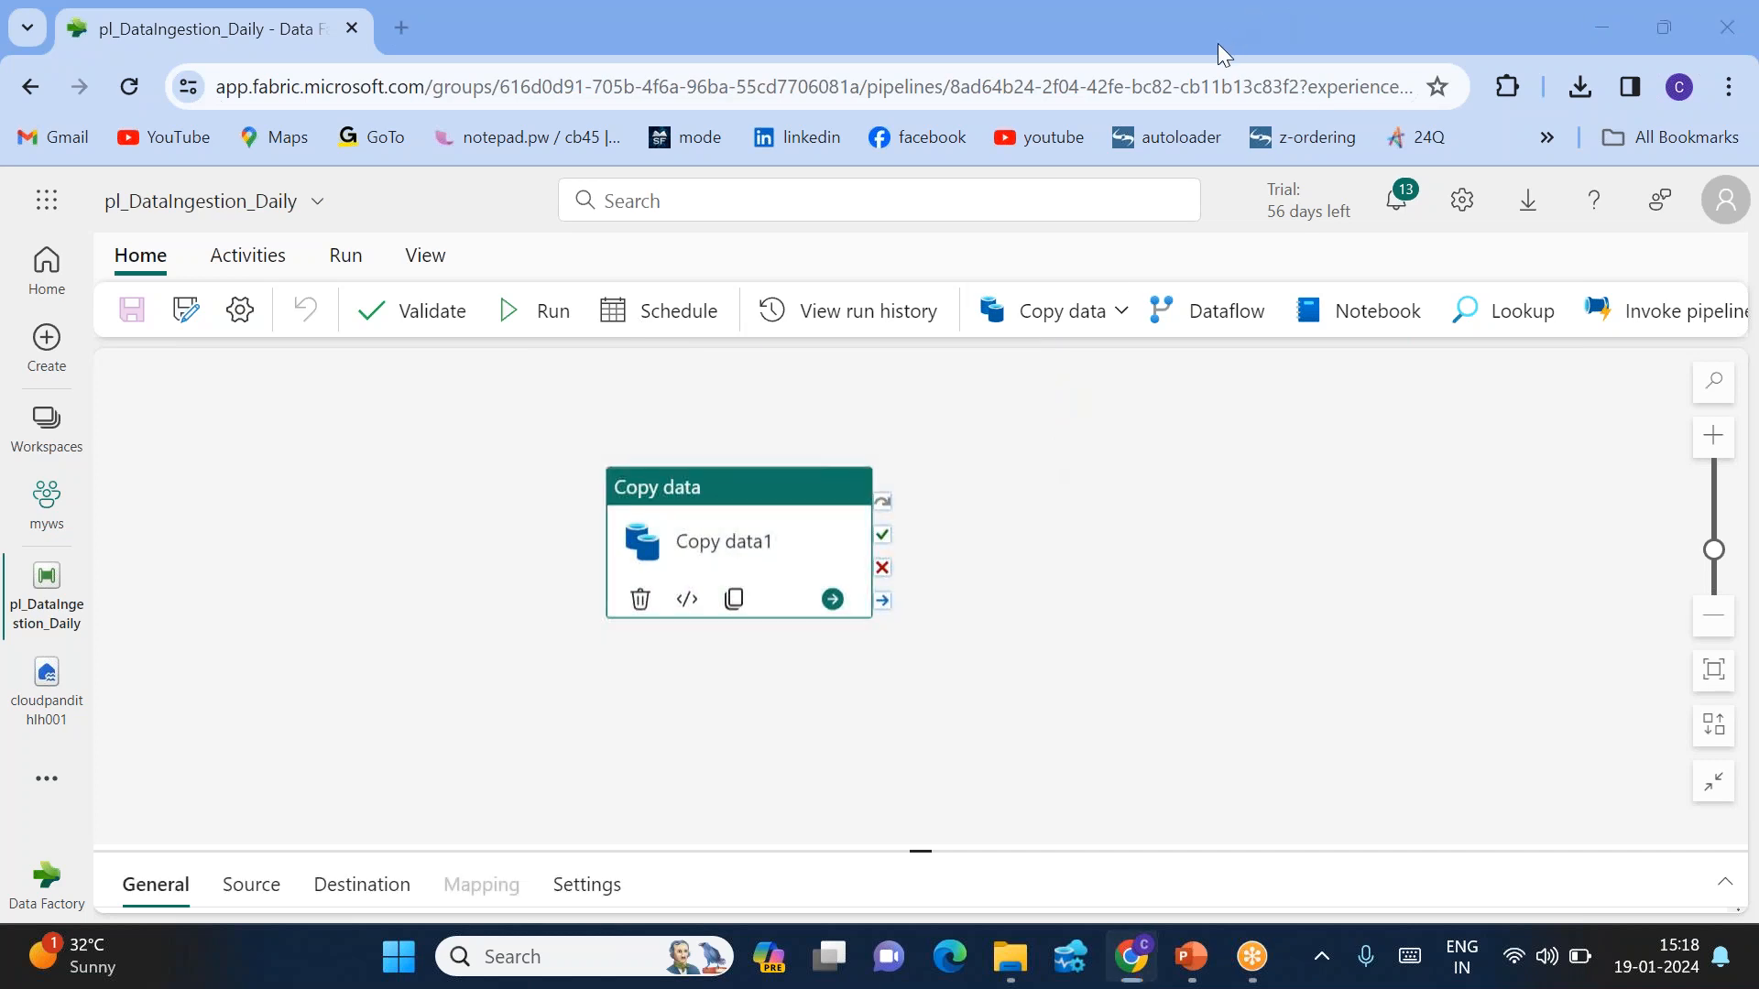